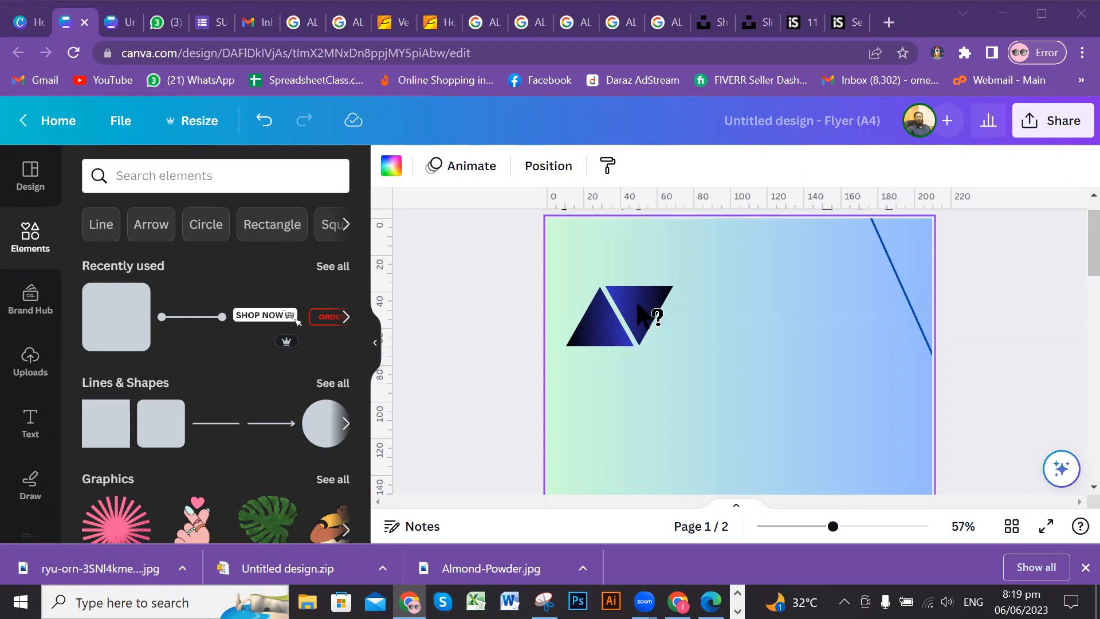
Move the two dark-blue triangles higher on page 1 and set the inverted one apart beside the upright one
key("XF86AudioRaiseVolume")
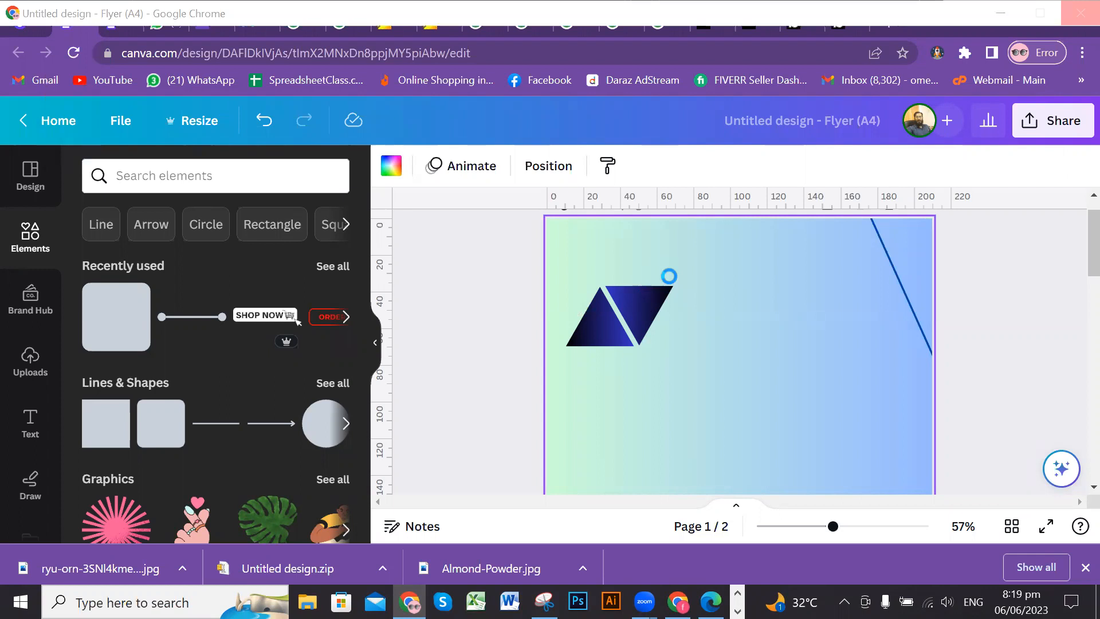
left_click(639, 321)
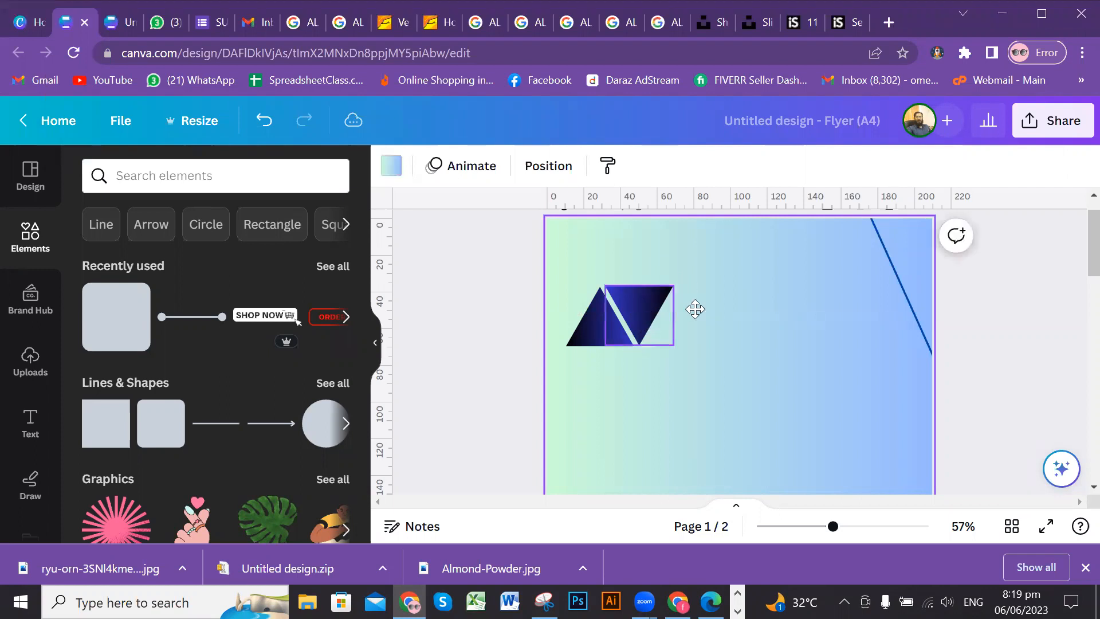
left_click_drag(629, 323, 688, 289)
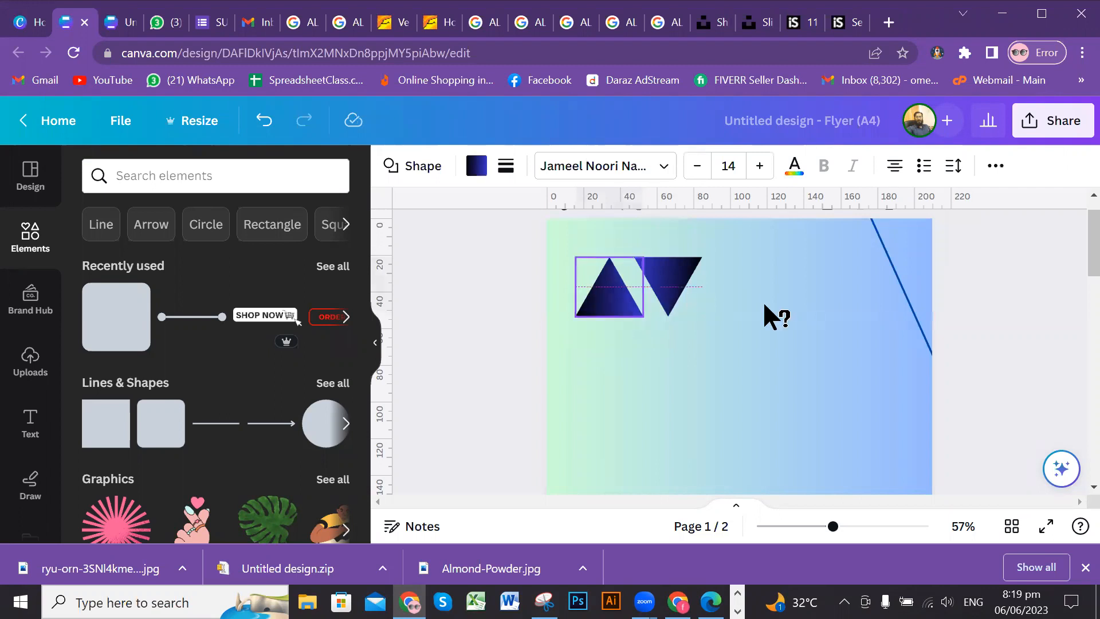
left_click_drag(764, 306, 771, 309)
left_click(792, 356)
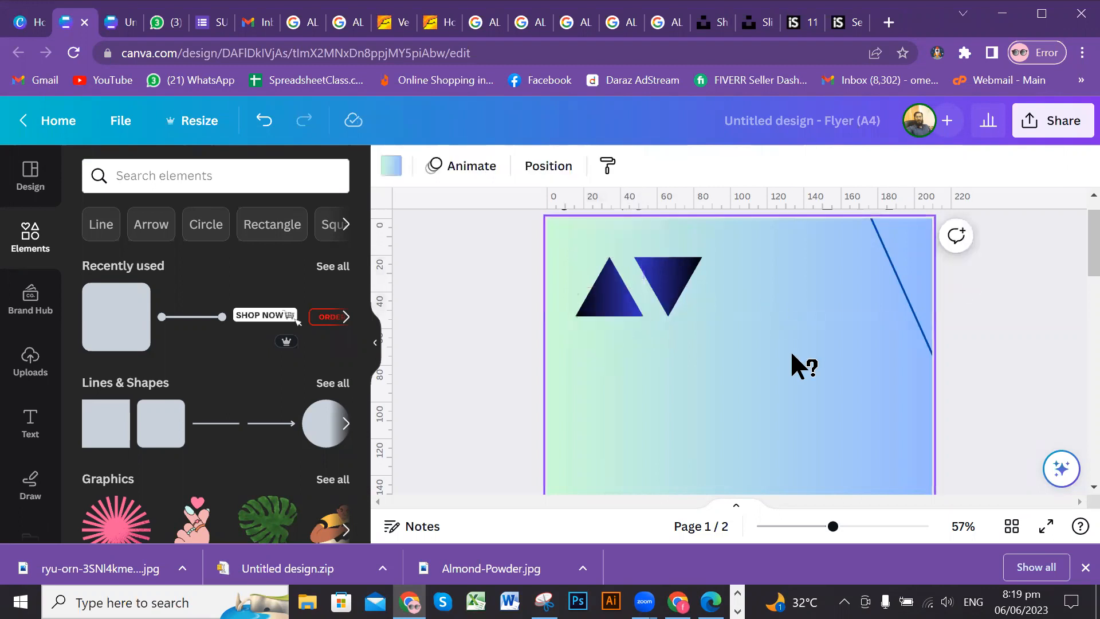
Move the inverted triangle back against the slanted edge of the upright triangle, leaving a thin gap
scroll(688, 286, "up", 2)
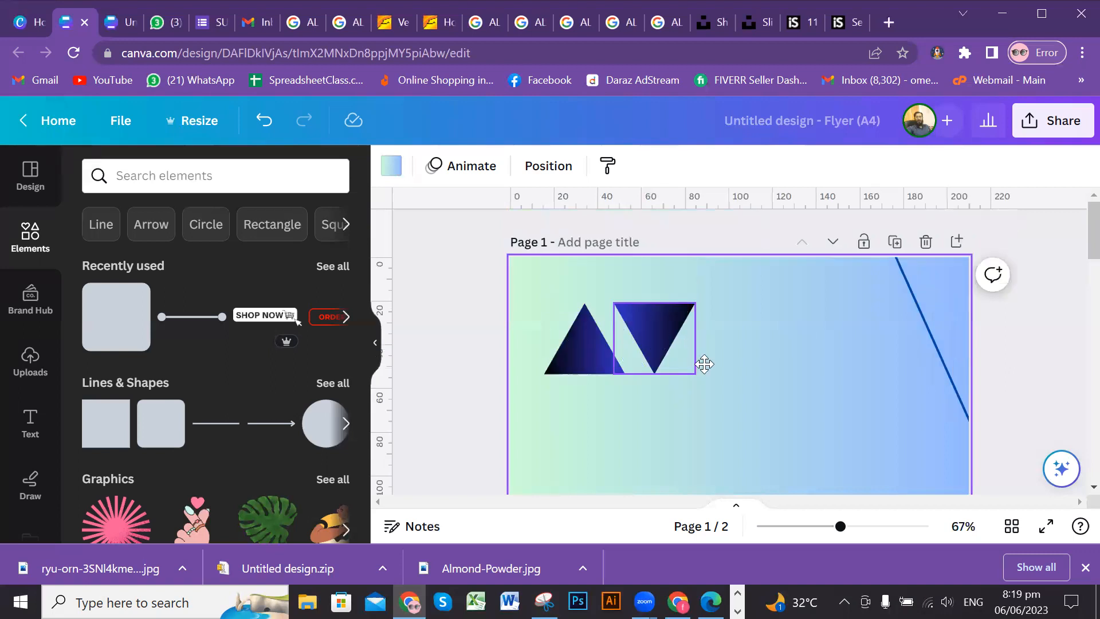
left_click_drag(641, 317, 654, 304)
left_click_drag(729, 356, 624, 333)
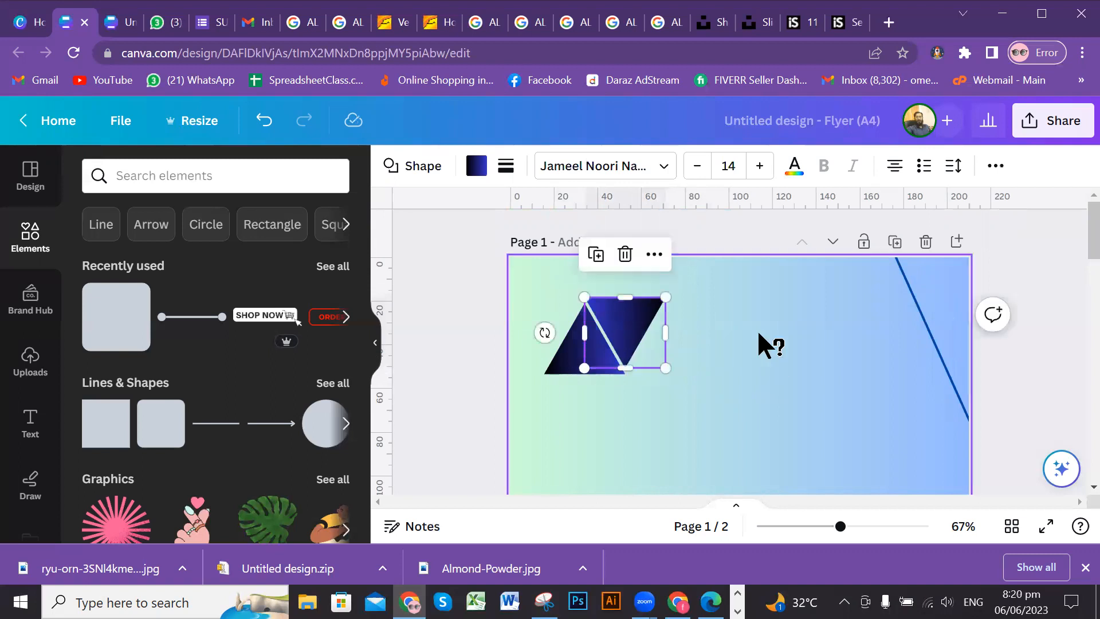
scroll(744, 327, "up", 2)
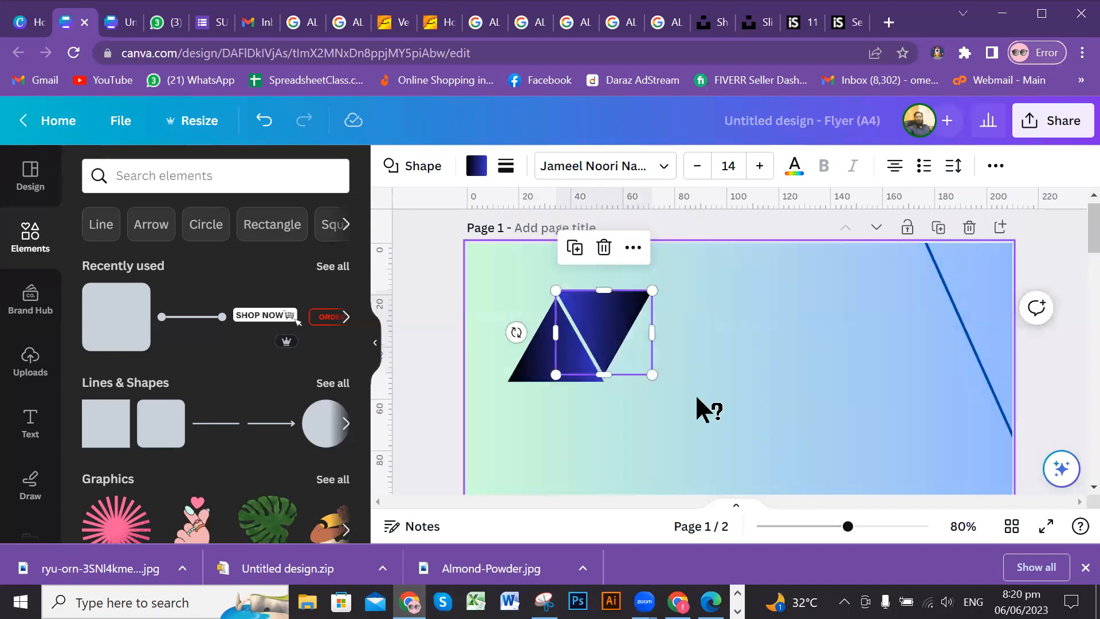
left_click(778, 340)
Nudge the inverted triangle sideways in small increments to slightly widen the gap between the two triangles
left_click(633, 314)
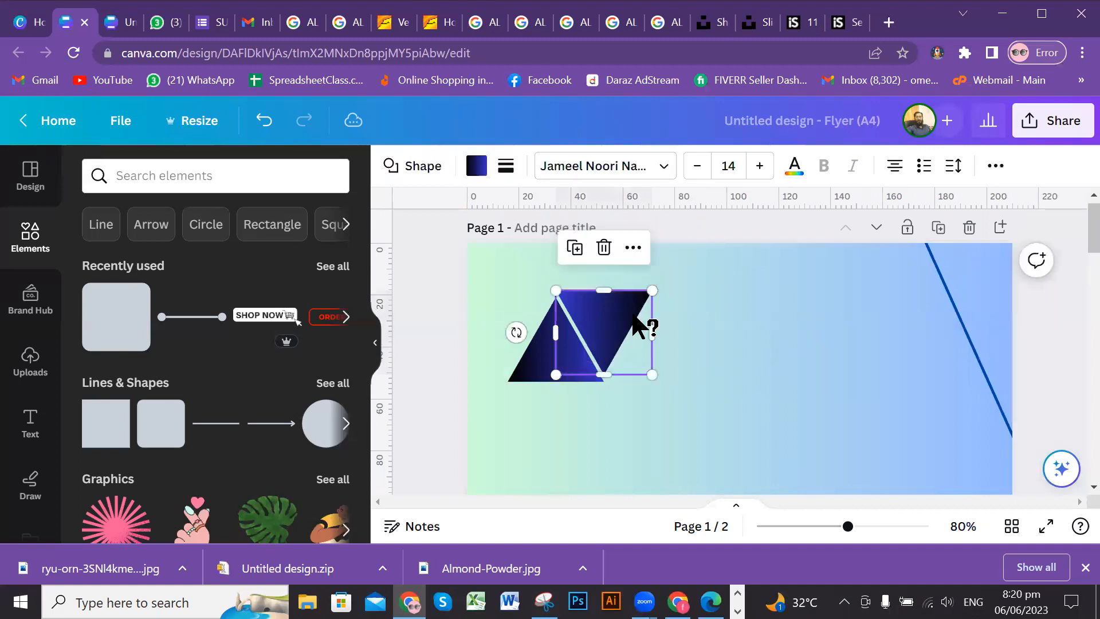
left_click(726, 335)
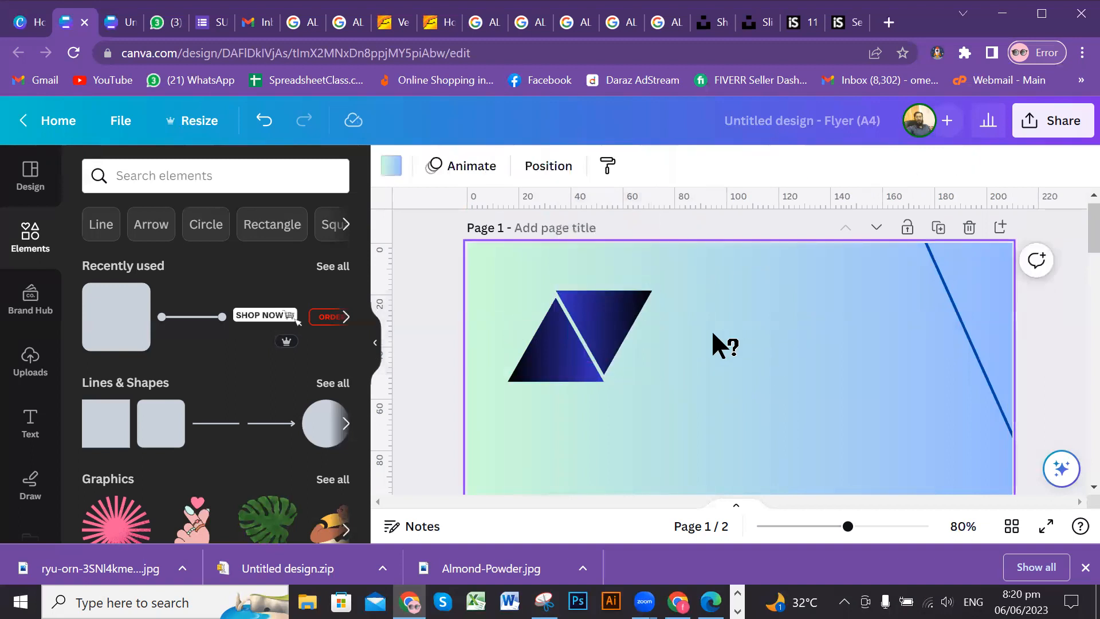
left_click(622, 328)
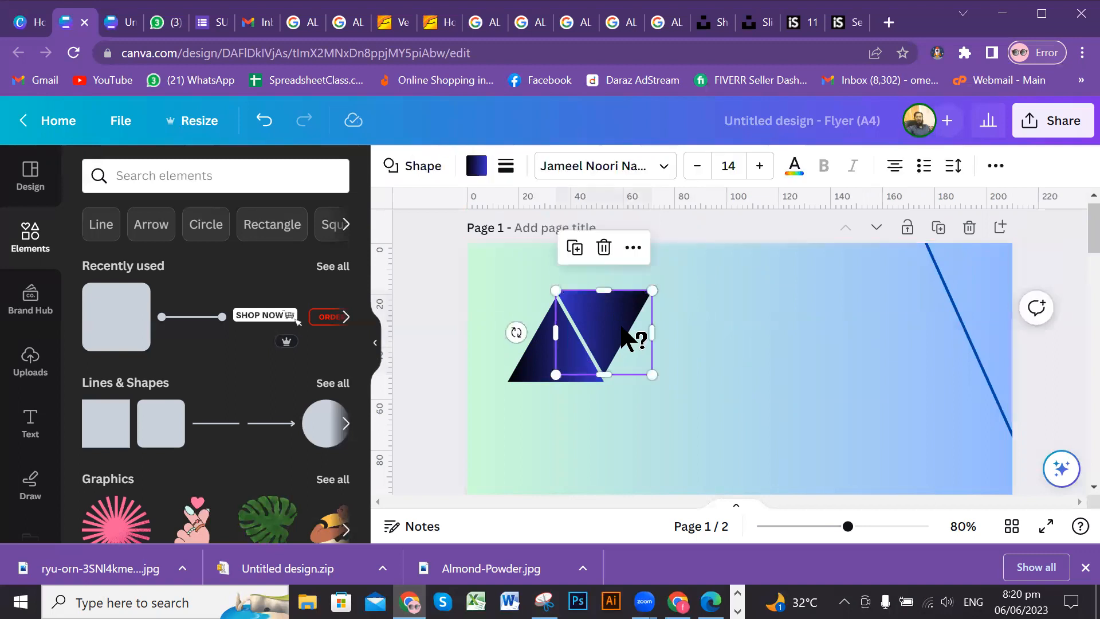
left_click(752, 332)
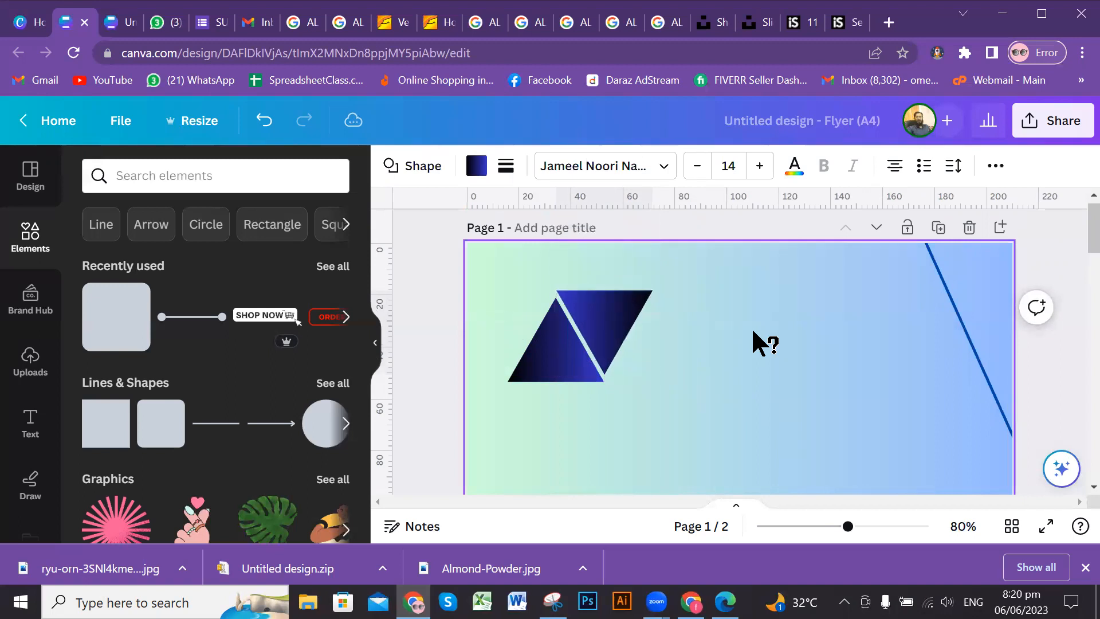
key("Right")
key("Right")
key("Right")
key("Right")
key("Right")
key("Right")
key("Right")
key("Right")
key("Right")
key("Right")
key("Right")
key("Right")
key("Right")
key("Right")
key("Right")
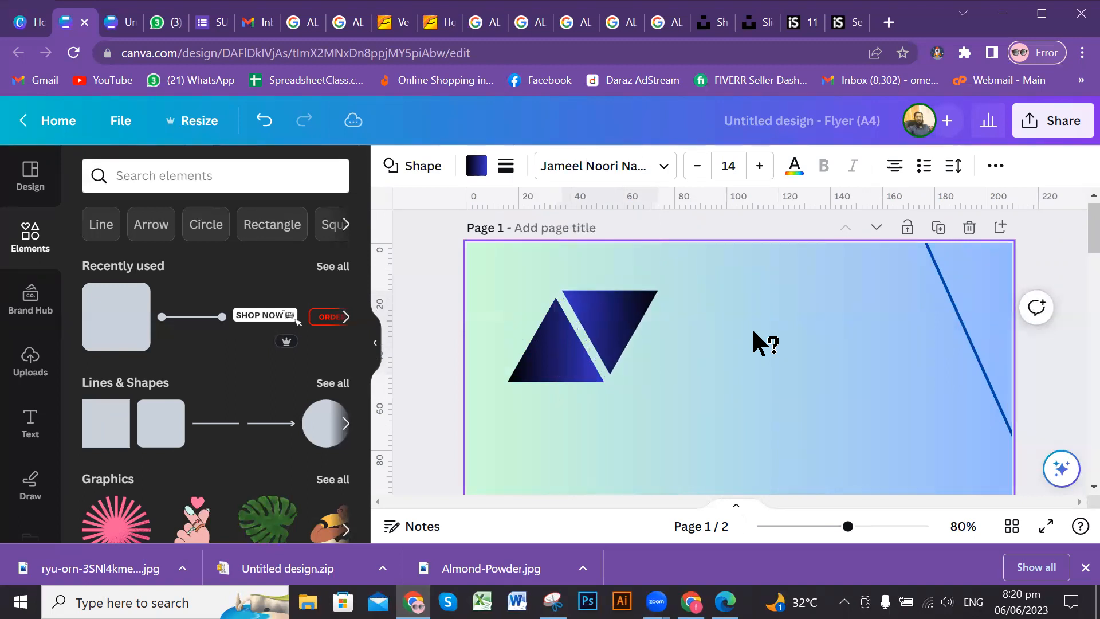
key("Right")
key("Right")
key("Right")
key("Right")
key("Right")
key("Right")
key("Left")
key("Left")
key("Left")
key("Left")
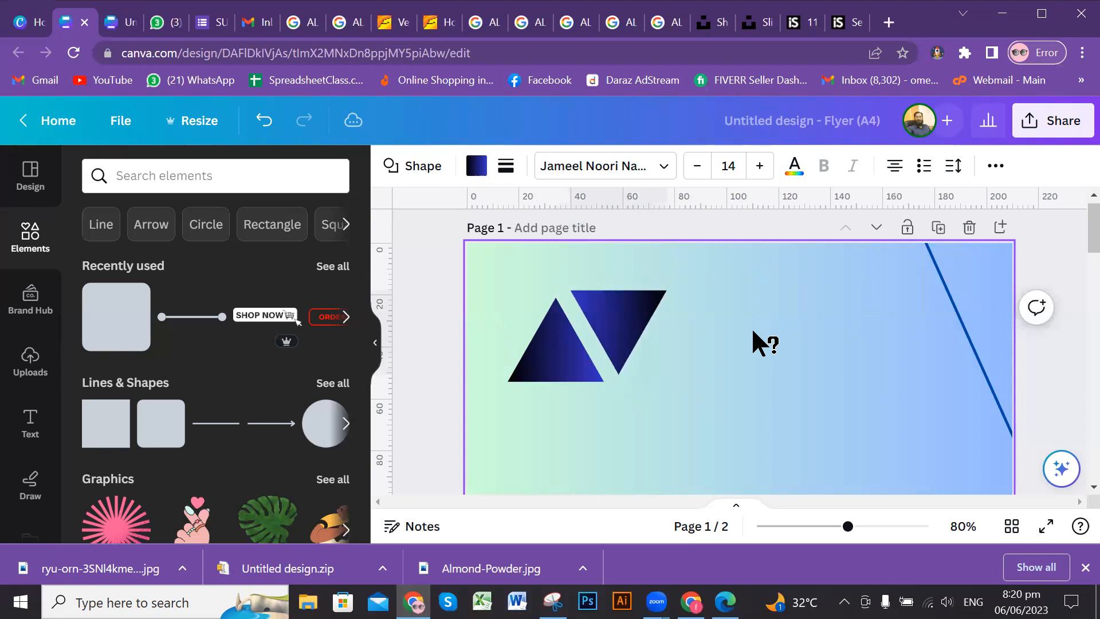
key("Left")
key("Left")
key("Left")
key("Left")
key("Left")
key("Left")
key("Left")
key("Left")
key("Left")
key("Left")
key("Left")
key("Left")
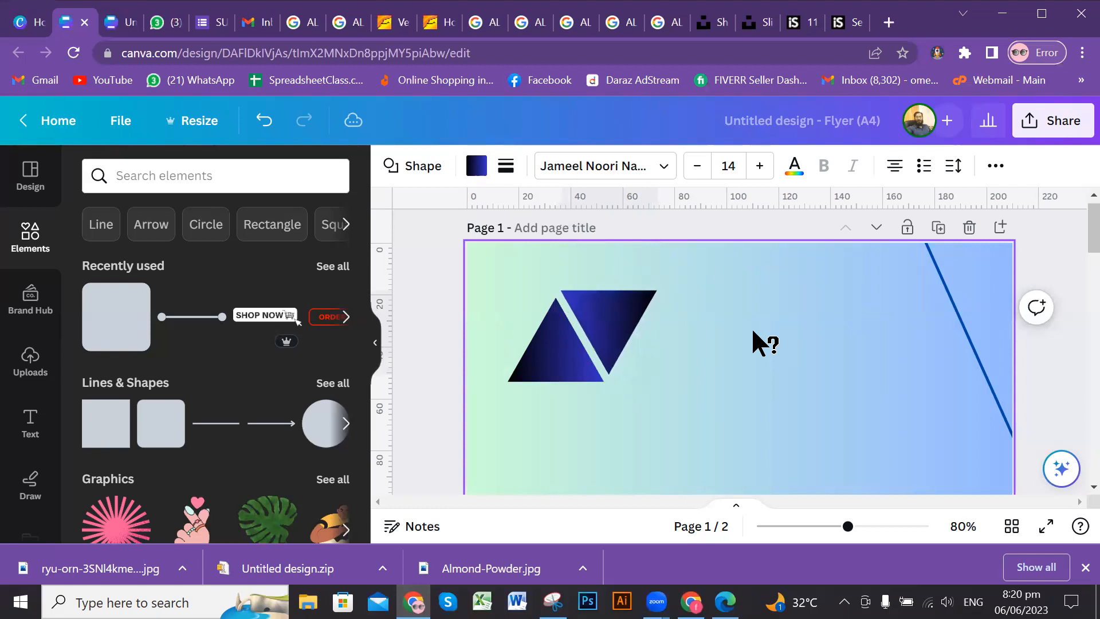
Nudge the inverted triangle down until its top and bottom line up with the upright triangle
key("Down")
key("Down")
key("Down")
key("Down")
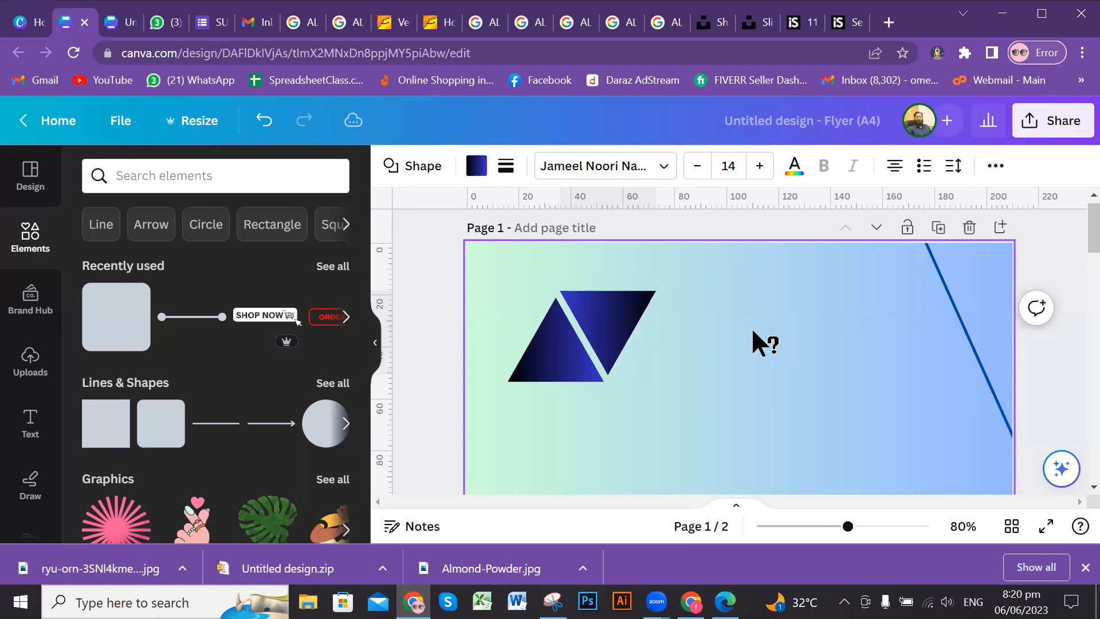
key("Down")
key("Down")
key("Down")
key("Down")
key("Down")
key("Down")
key("Down")
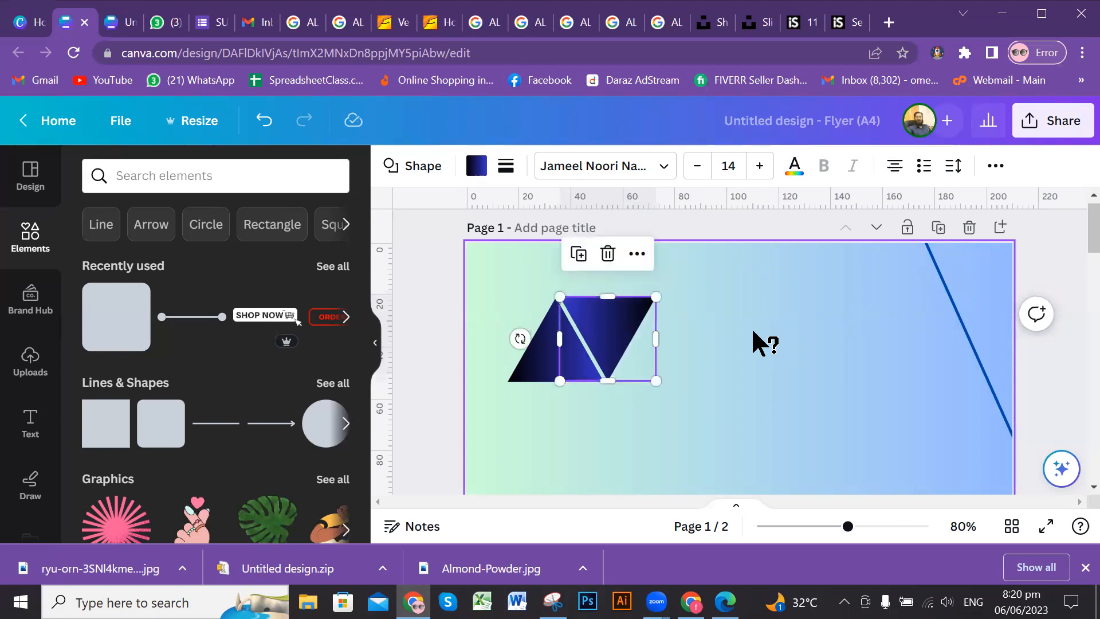
key("Down")
key("Down")
key("Down")
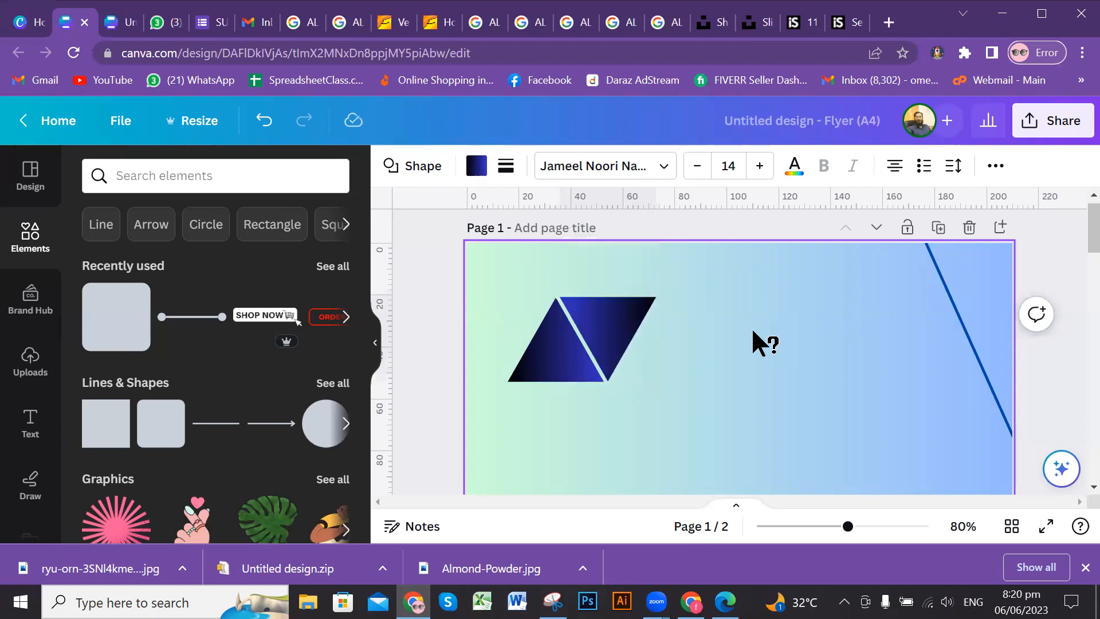
key("Up")
key("Down")
key("Up")
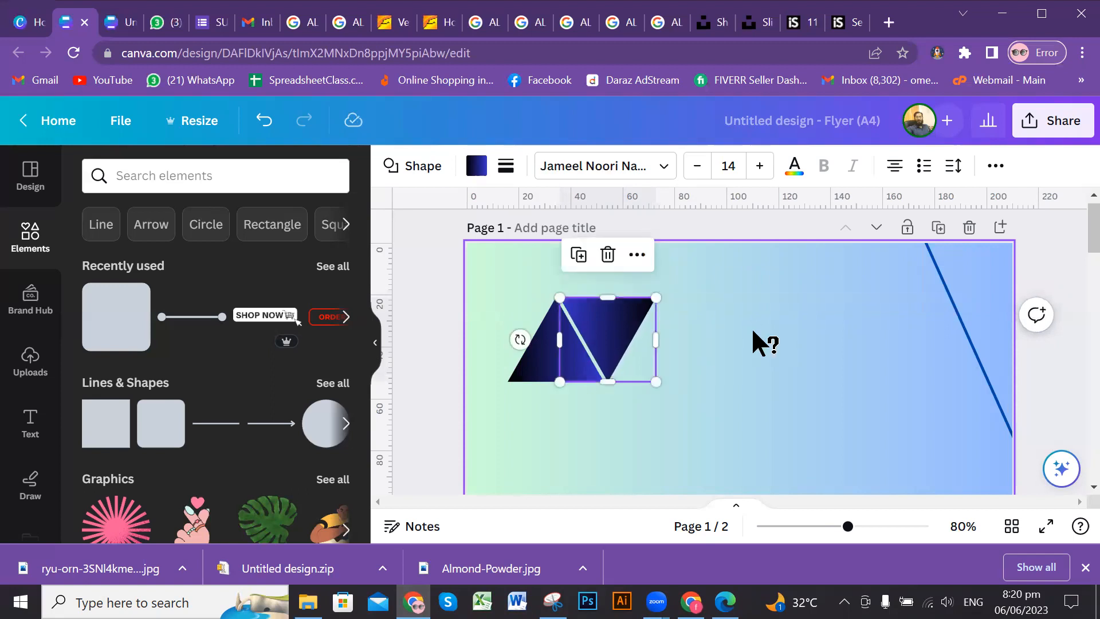
left_click(783, 332)
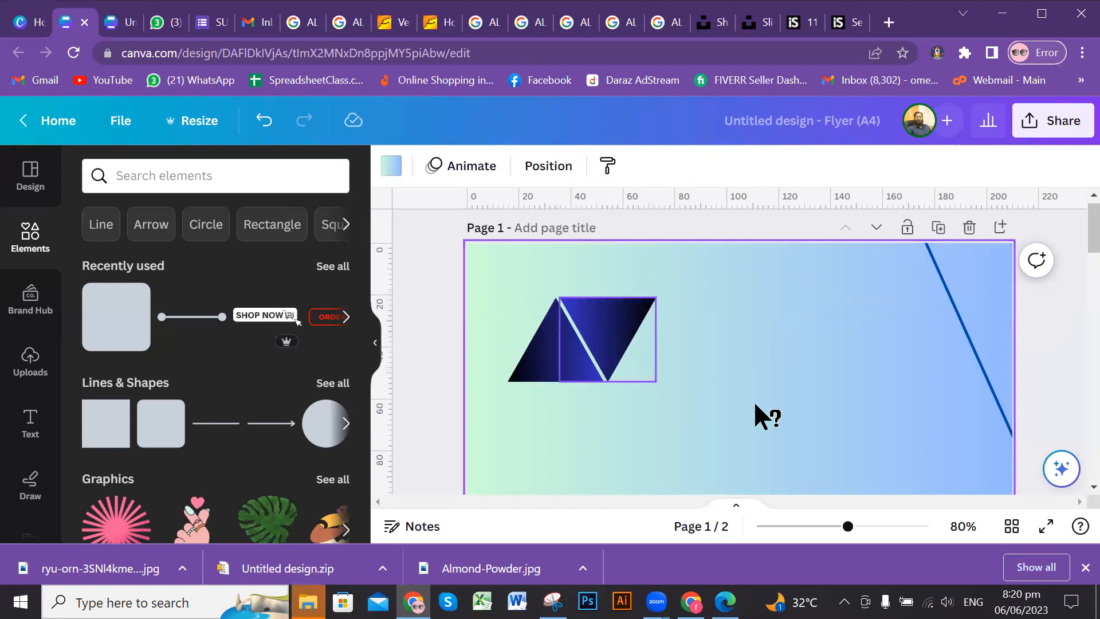
Box-select both triangles together from different sides, clearing the selection after each pass
scroll(754, 400, "up", 2, "ctrl")
left_click_drag(813, 501, 801, 500)
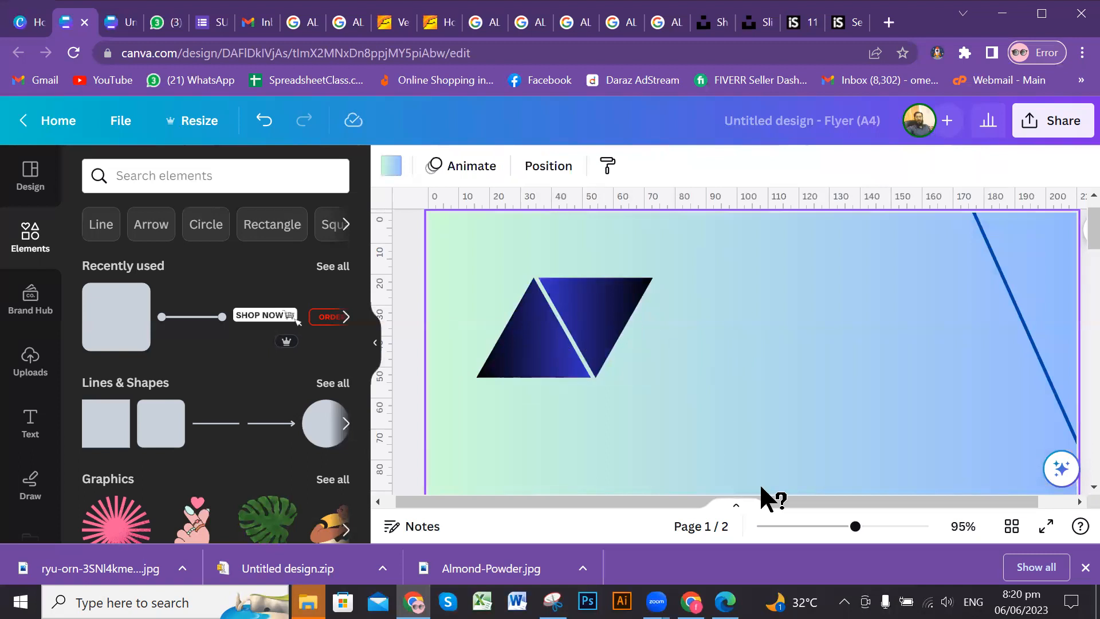
left_click_drag(794, 502, 756, 500)
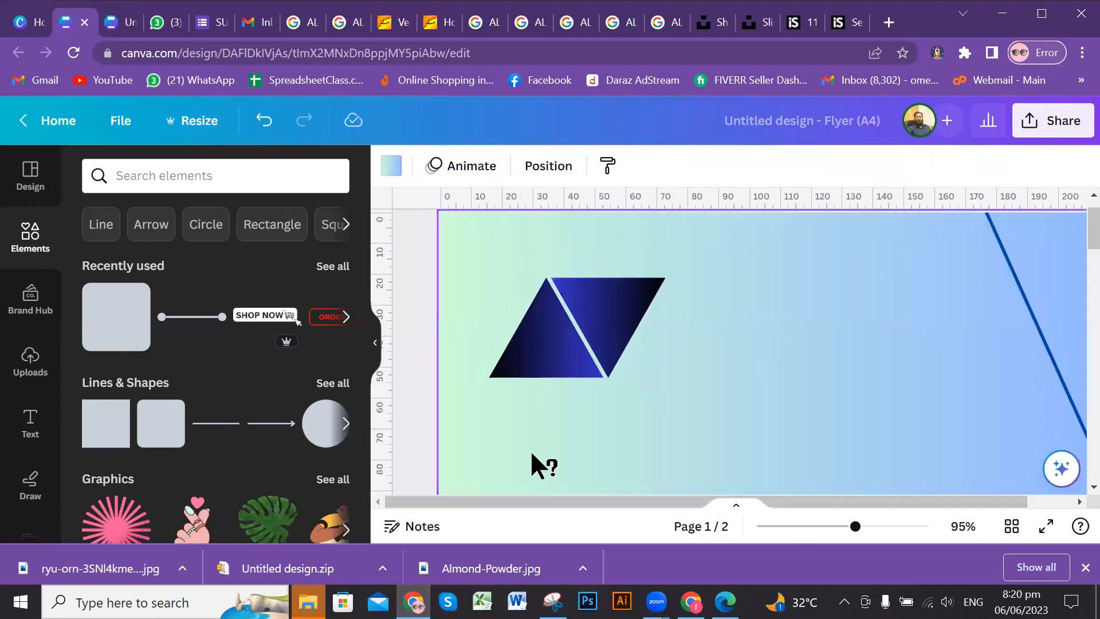
scroll(799, 371, "down", 3)
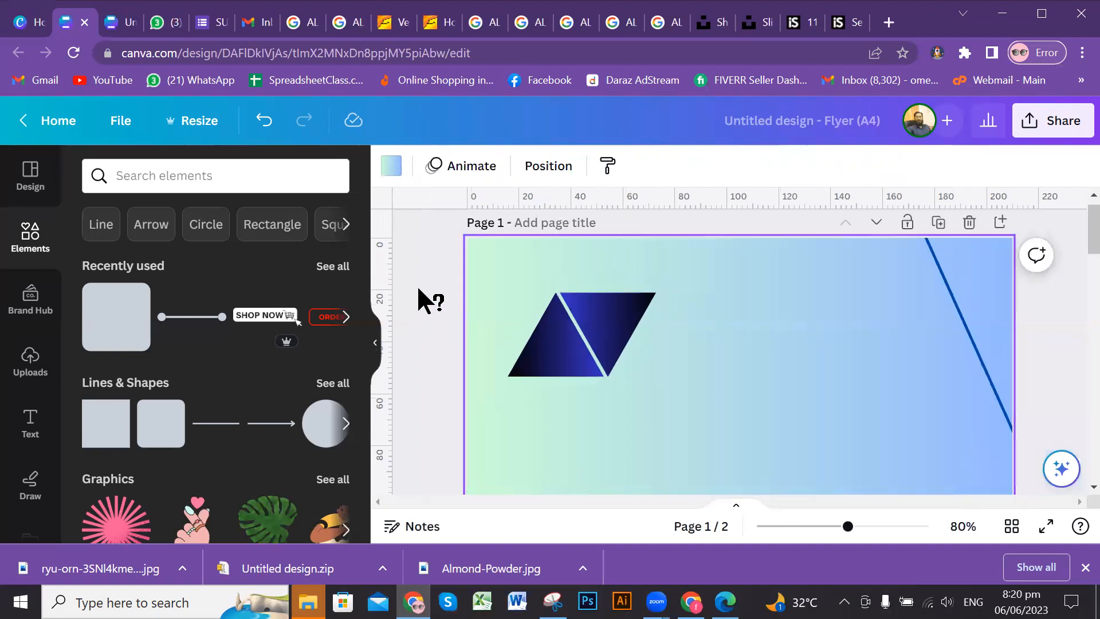
left_click_drag(417, 294, 676, 370)
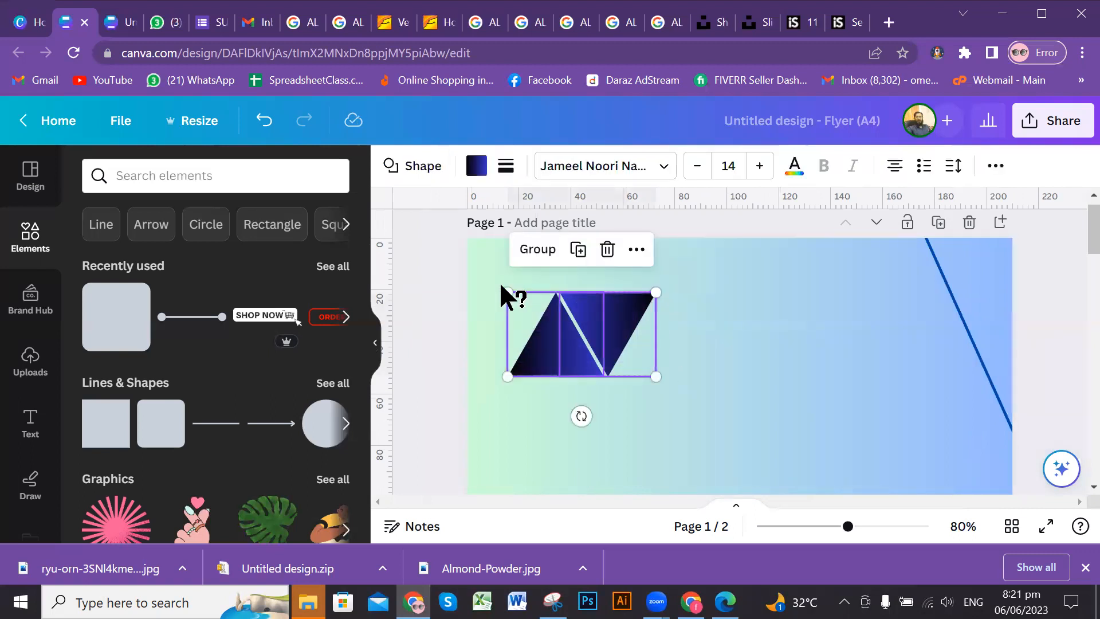
left_click_drag(749, 298, 549, 404)
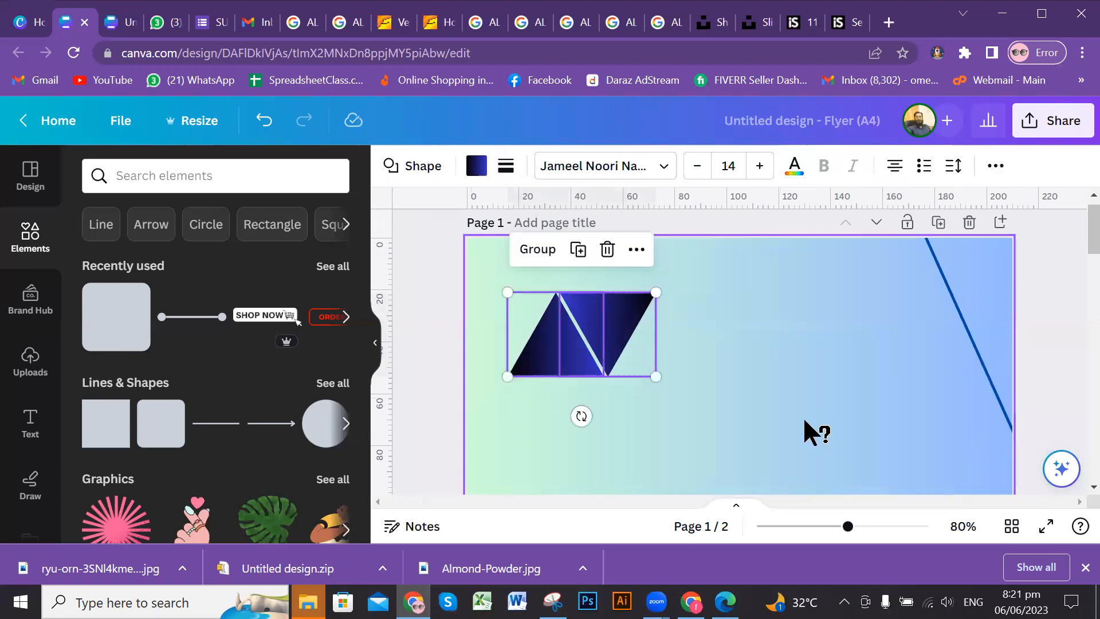
left_click(761, 407)
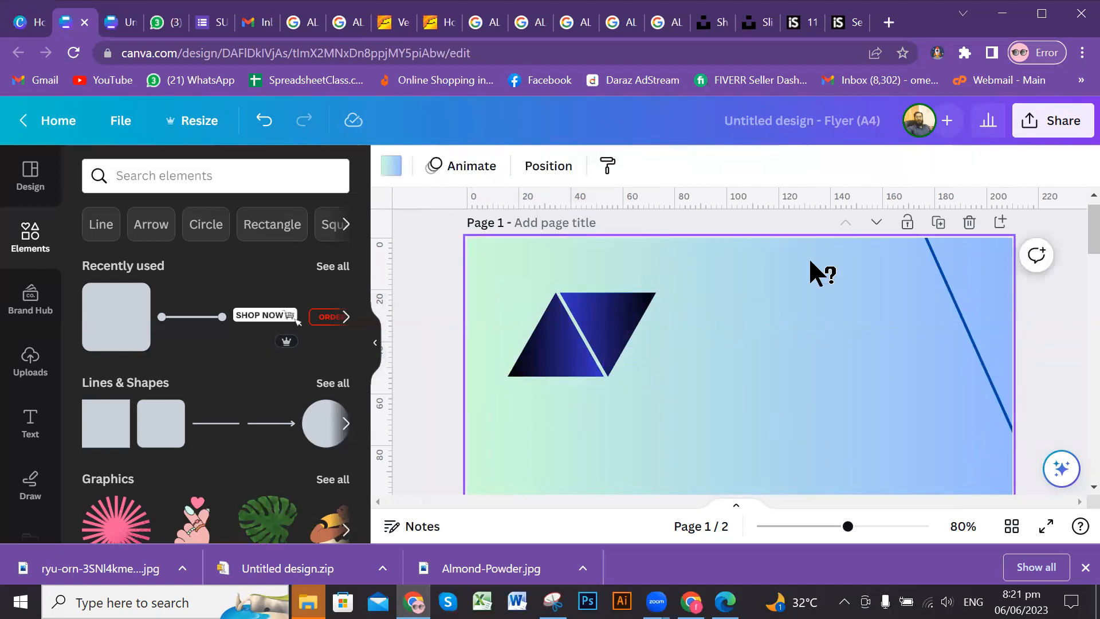
left_click_drag(855, 263, 503, 423)
left_click(699, 294)
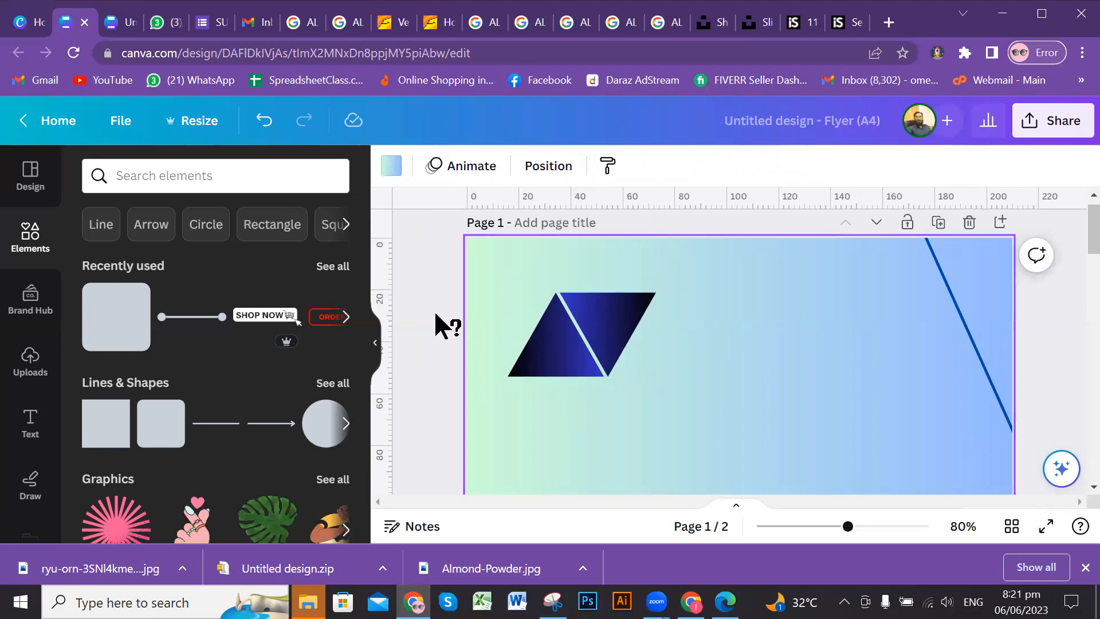
left_click_drag(434, 306, 612, 330)
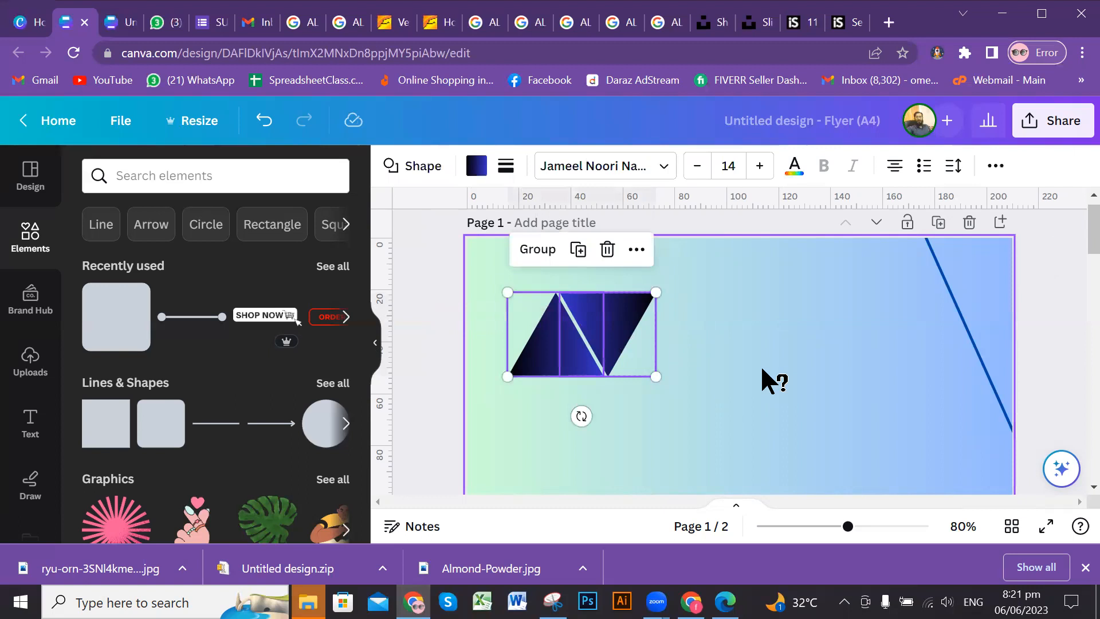
left_click(762, 369)
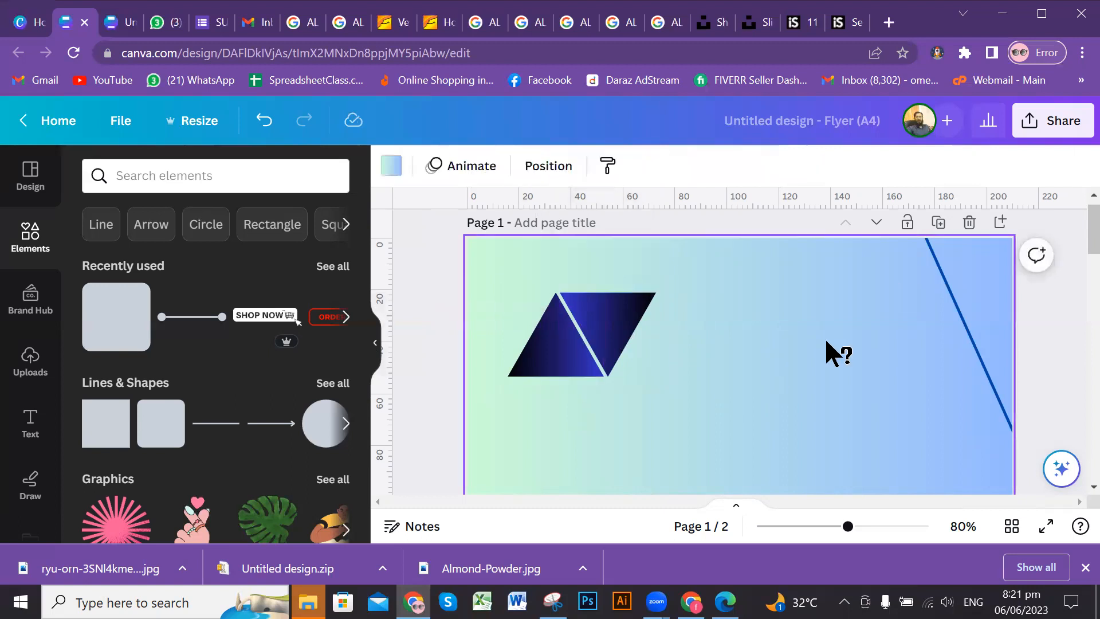
Select the two triangles one by one, add the dark-blue diagonal line to the selection, and clear it
scroll(774, 338, "down", 5)
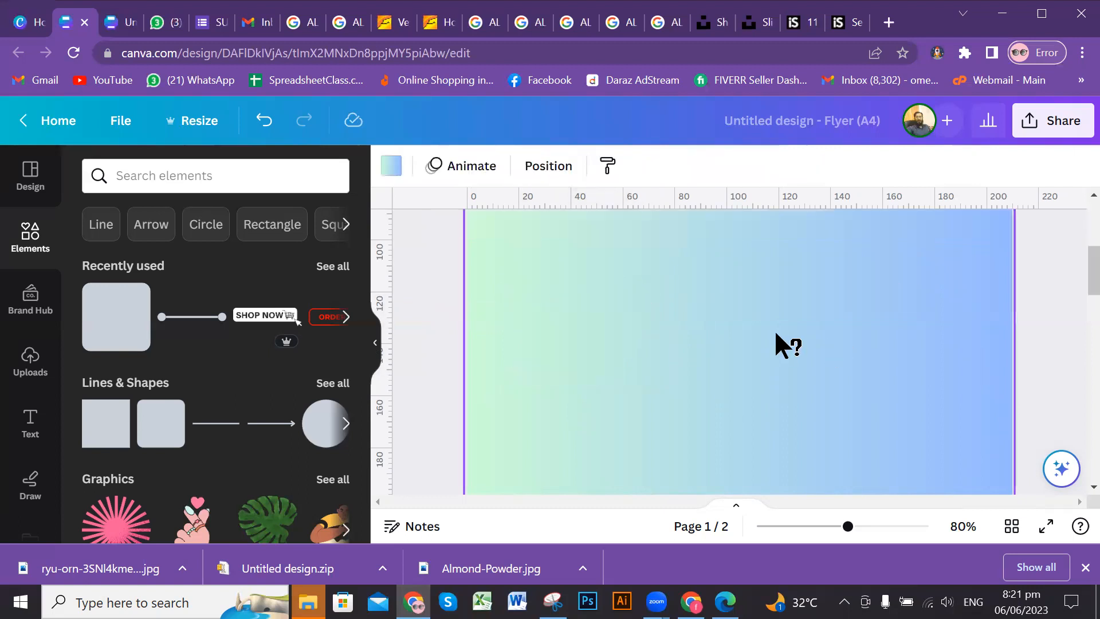
scroll(780, 335, "up", 5)
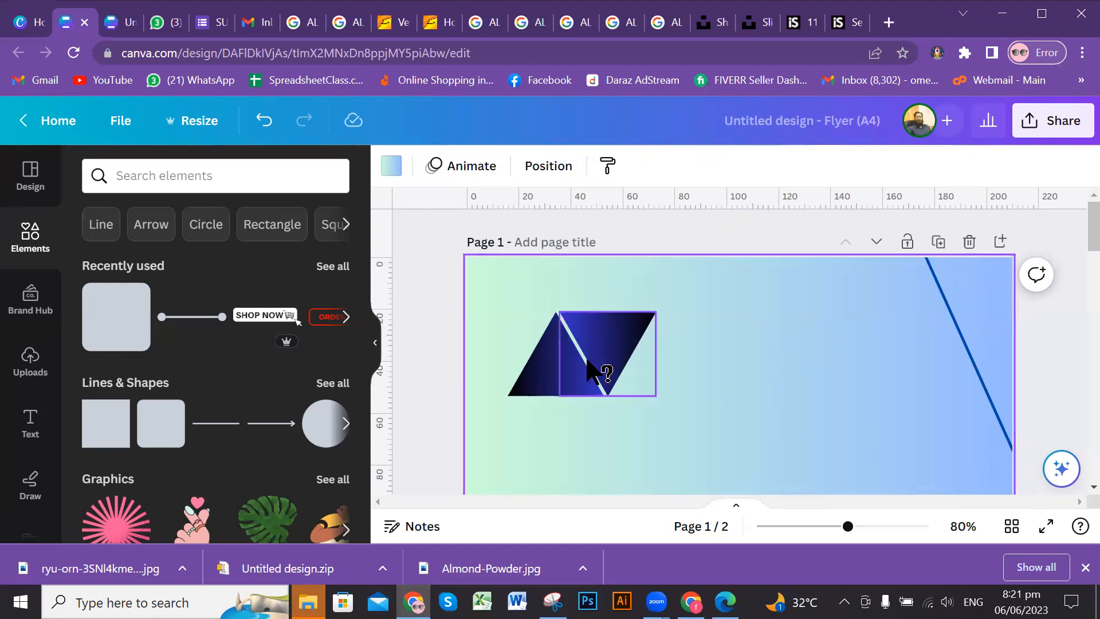
left_click(640, 338)
left_click(530, 389, "shift")
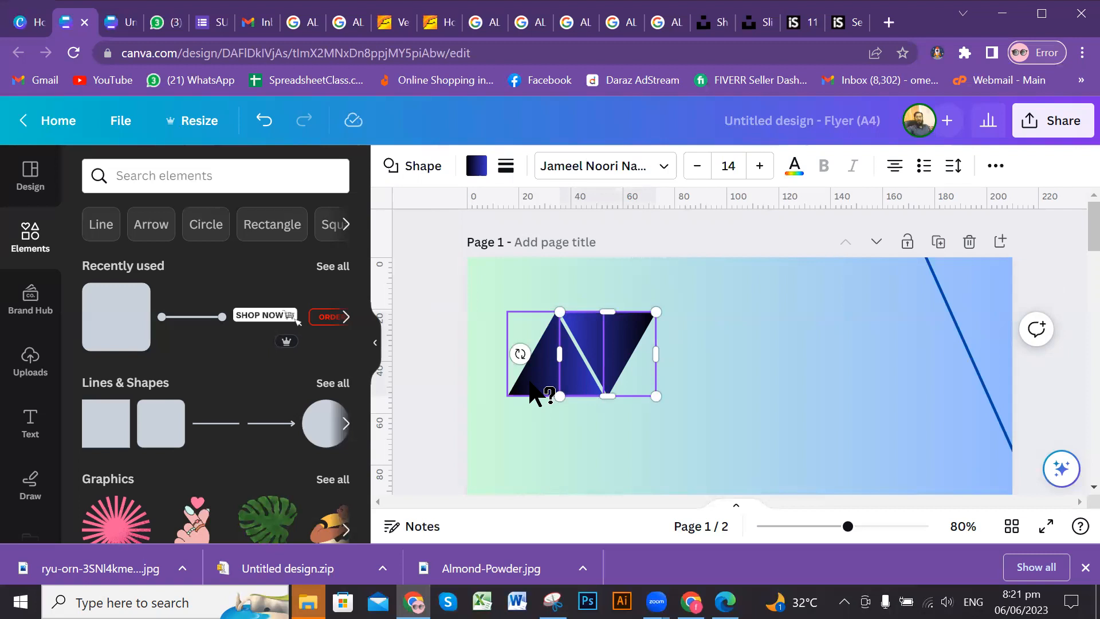
key("ctrl+g")
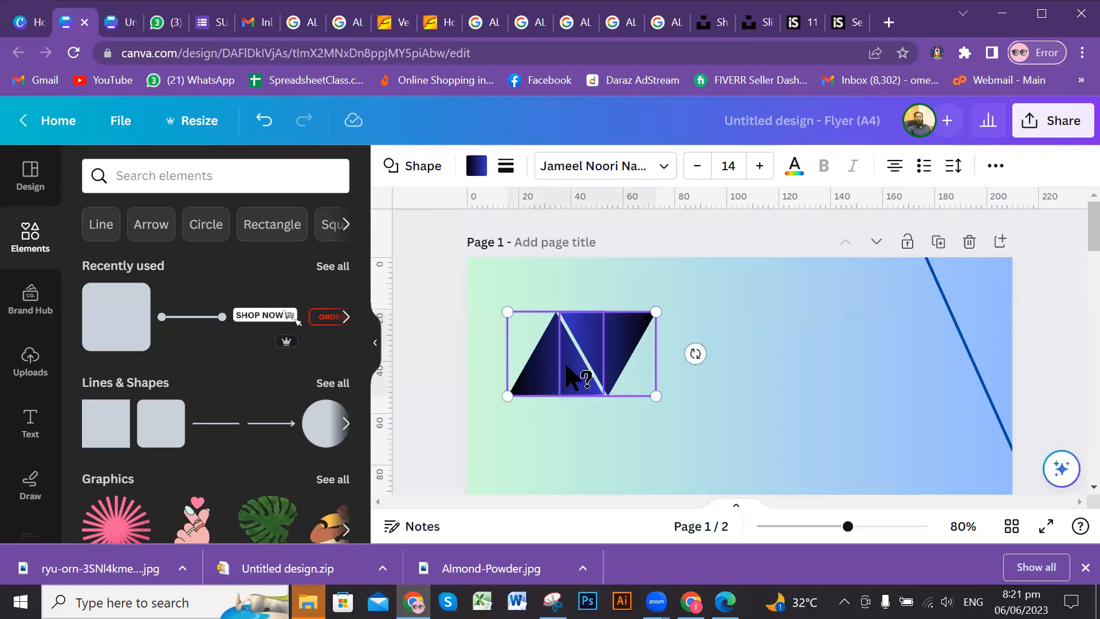
left_click(919, 416, "shift")
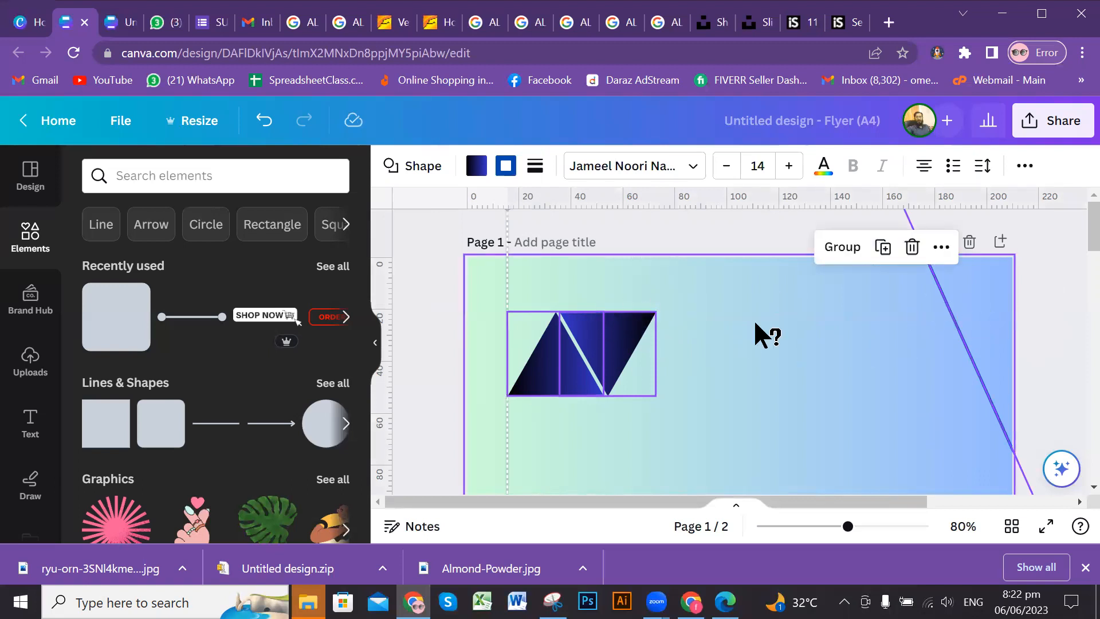
left_click(853, 338)
Duplicate the pair of triangles directly beside the original and nudge the copy slightly left to tighten the gap
left_click_drag(429, 328, 645, 403)
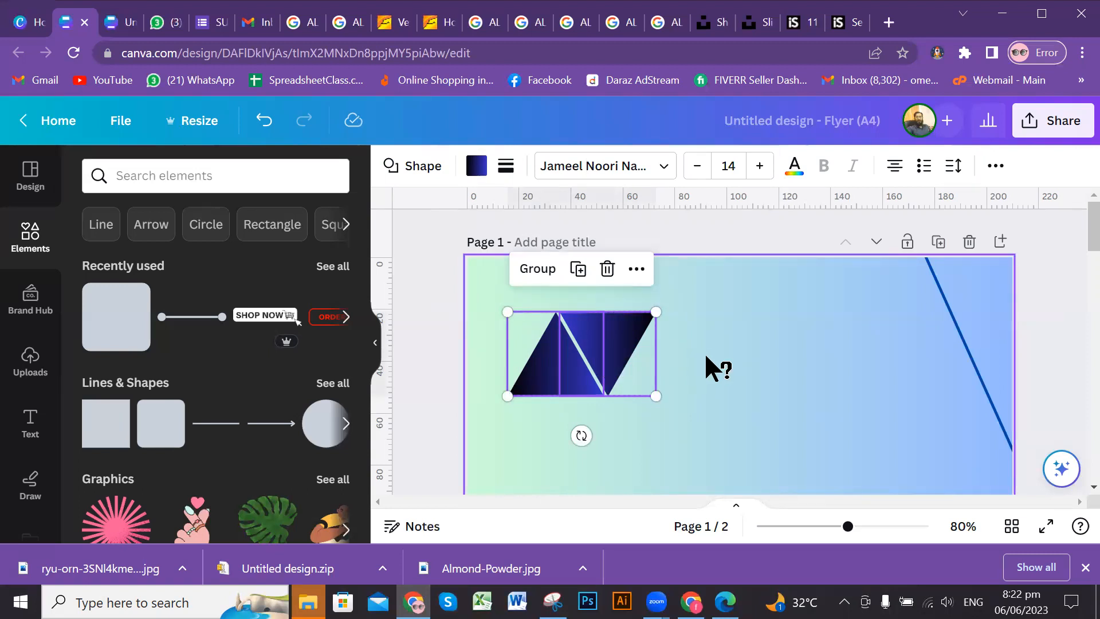
key("alt")
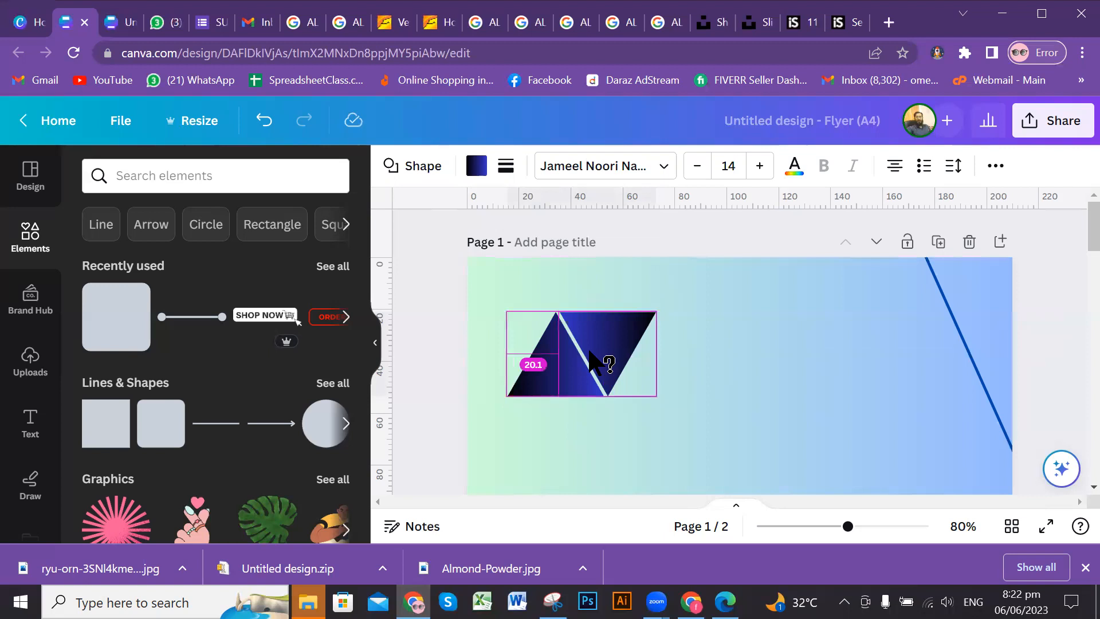
left_click_drag(599, 360, 714, 385)
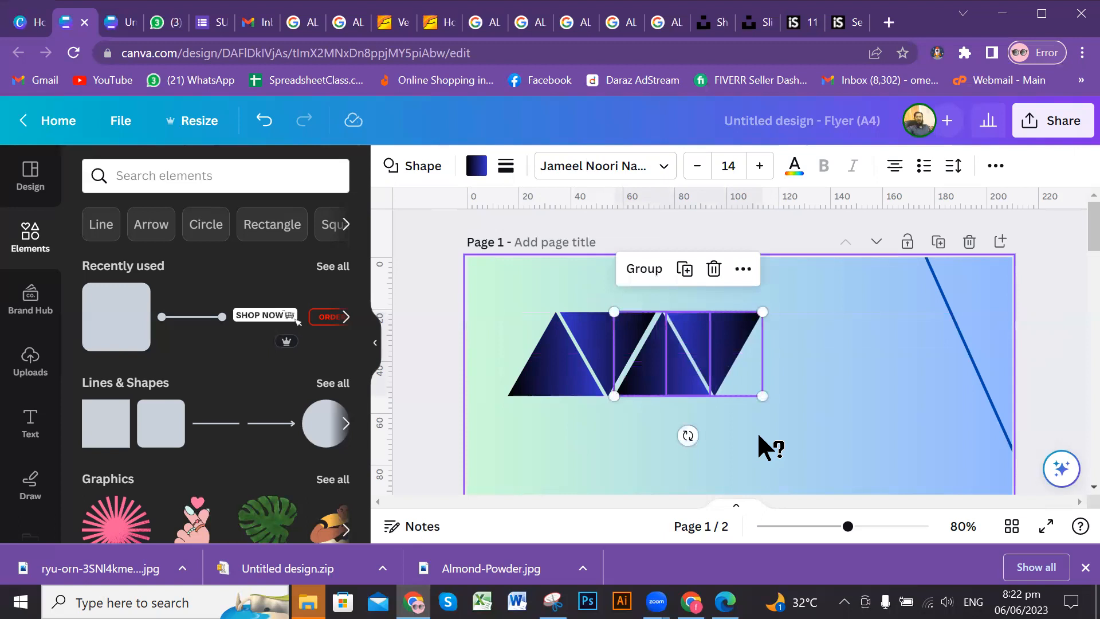
left_click(759, 436)
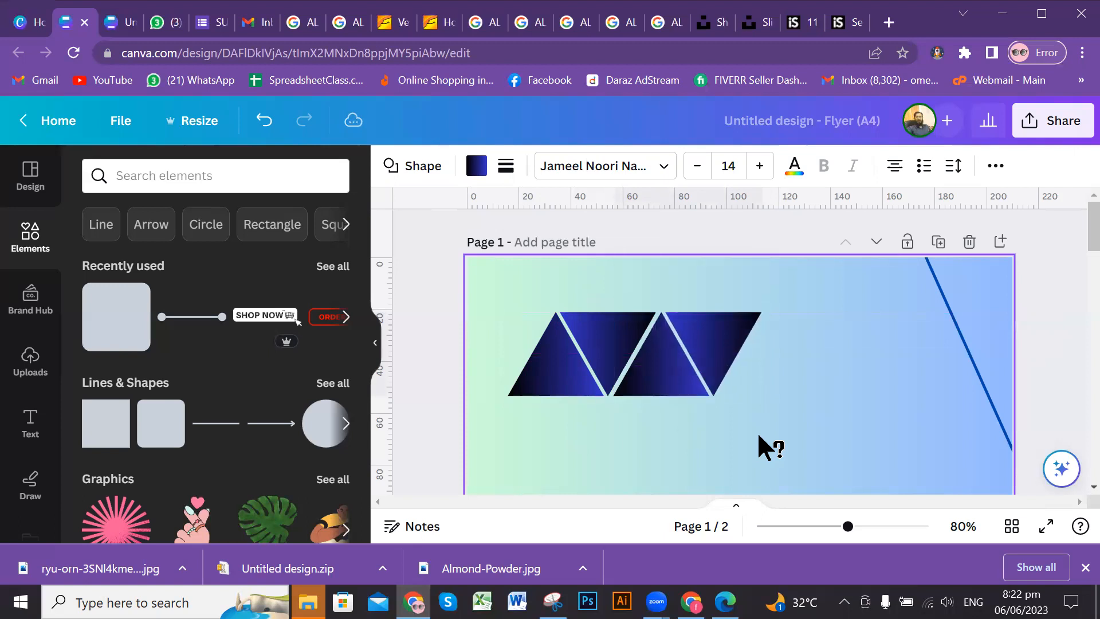
key("Left")
key("Left")
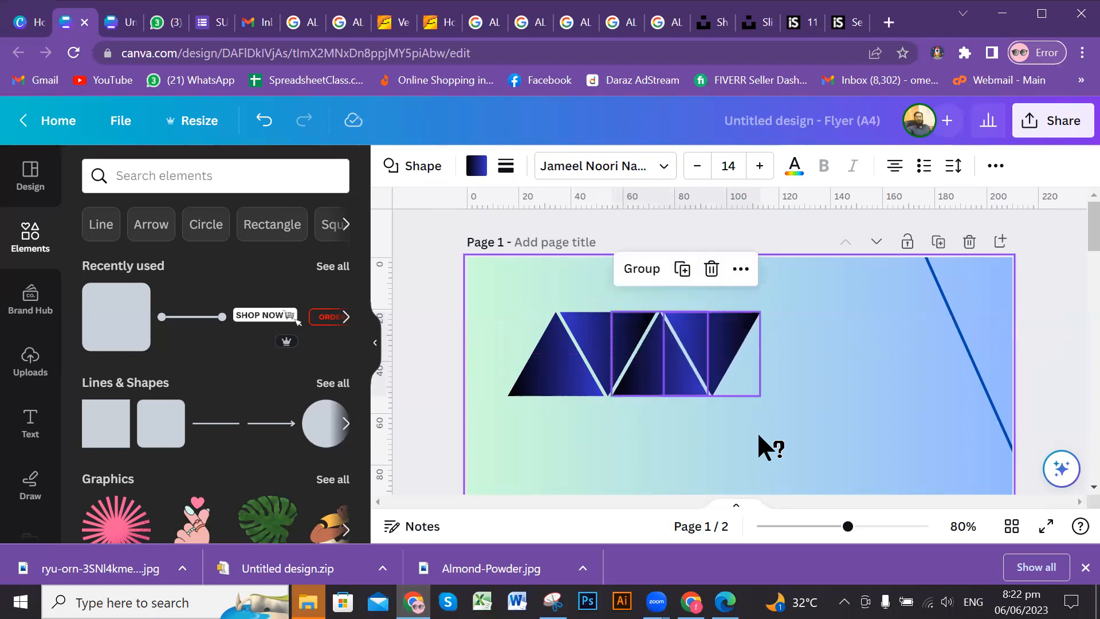
left_click(793, 399)
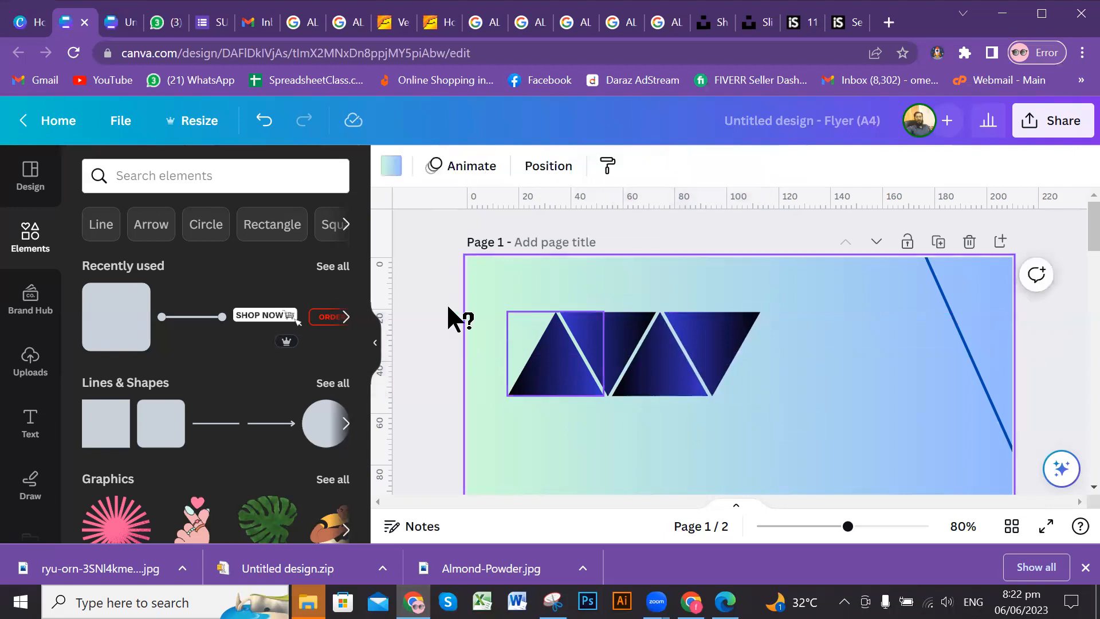
Select all four triangles and duplicate them beside the originals to form one continuous row of eight triangles
left_click_drag(453, 306, 731, 389)
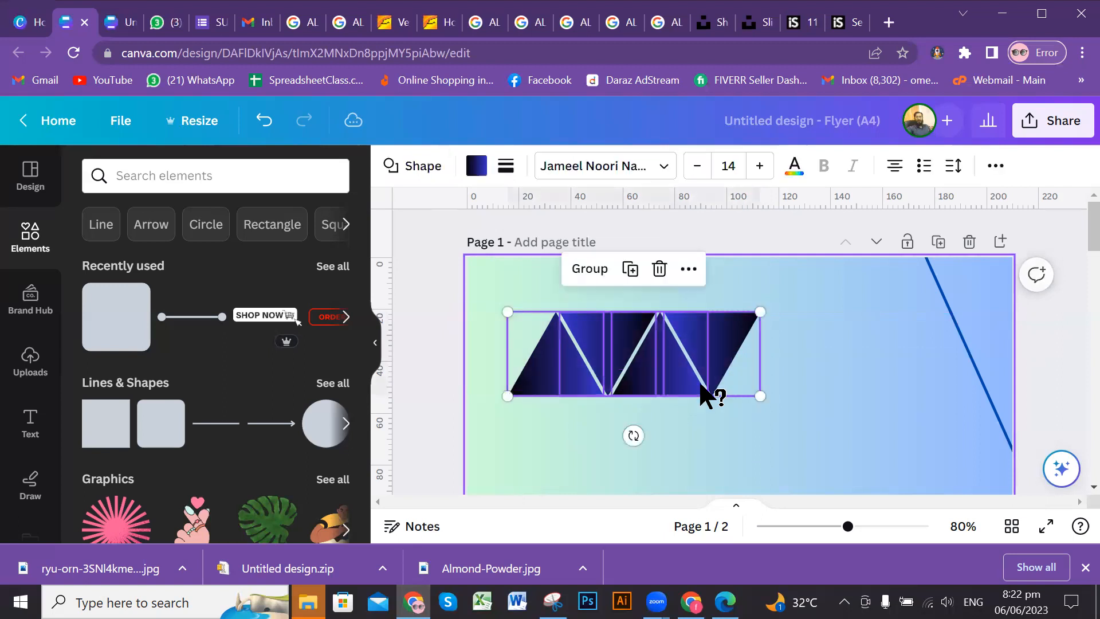
left_click(660, 352)
left_click_drag(660, 352, 868, 352)
left_click_drag(869, 352, 869, 354)
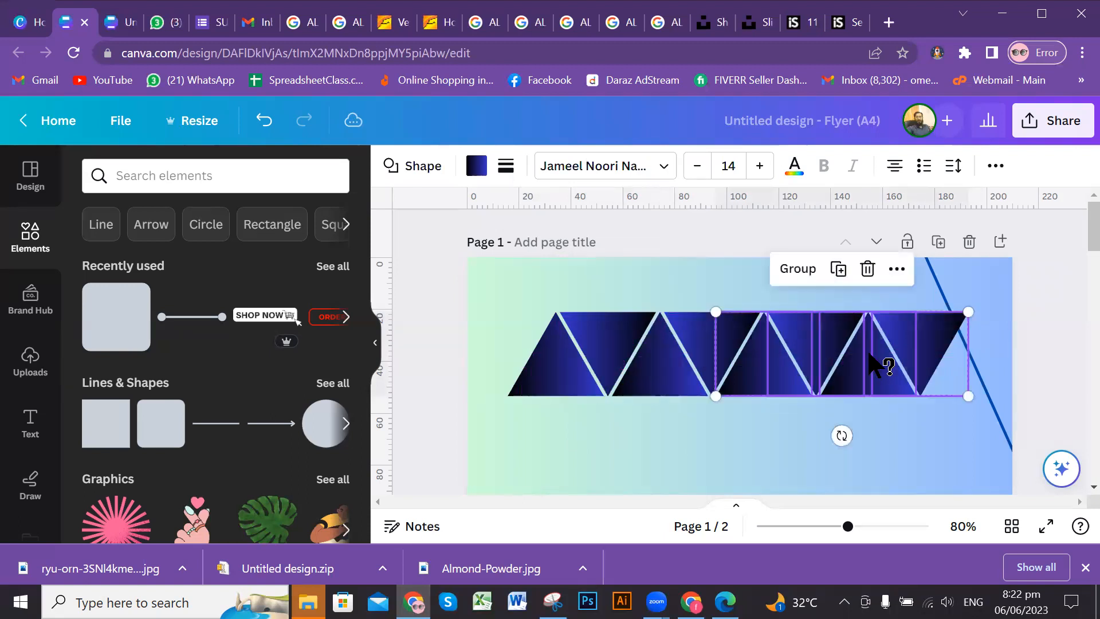
left_click(871, 439)
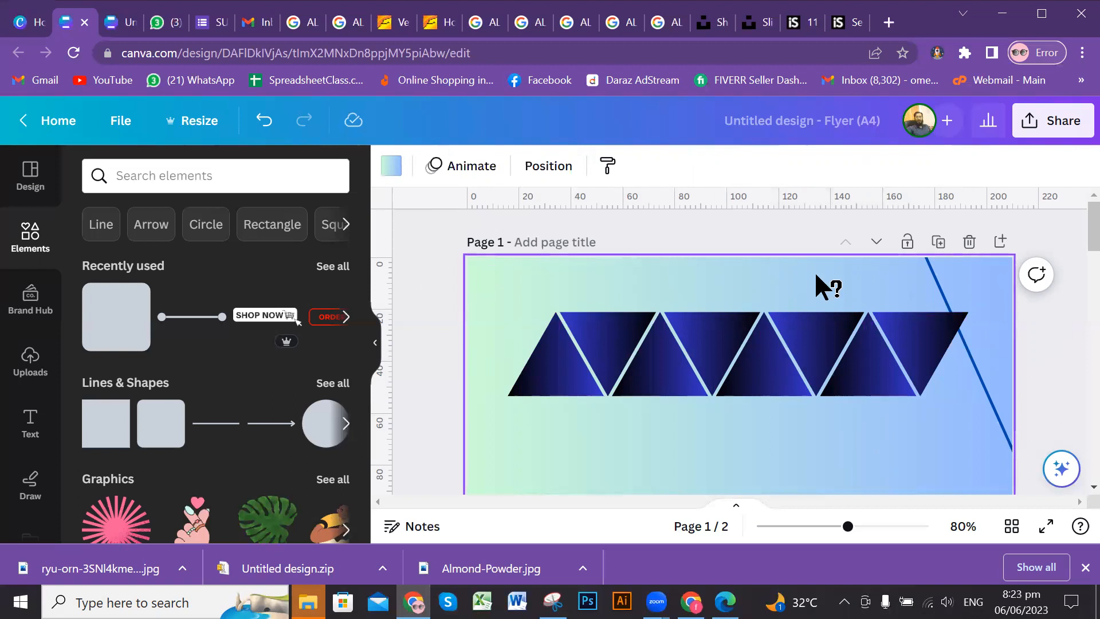
Try moving the first upright triangle out of the row to the page's upper-left corner, and undo the move
left_click(572, 370)
left_click_drag(572, 370, 499, 316)
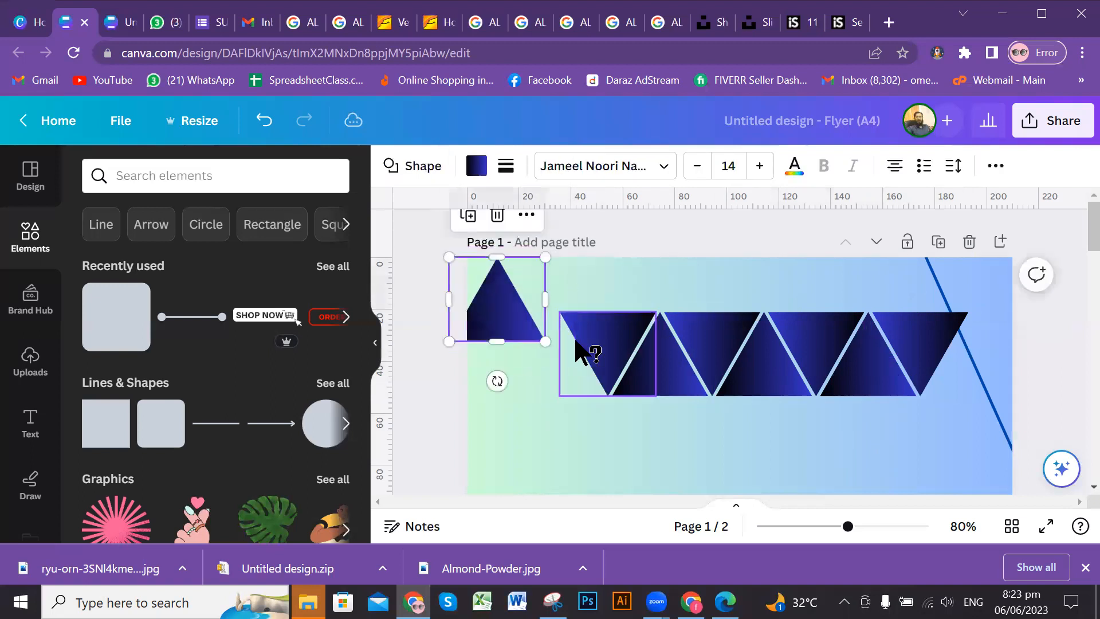
key("ctrl+z")
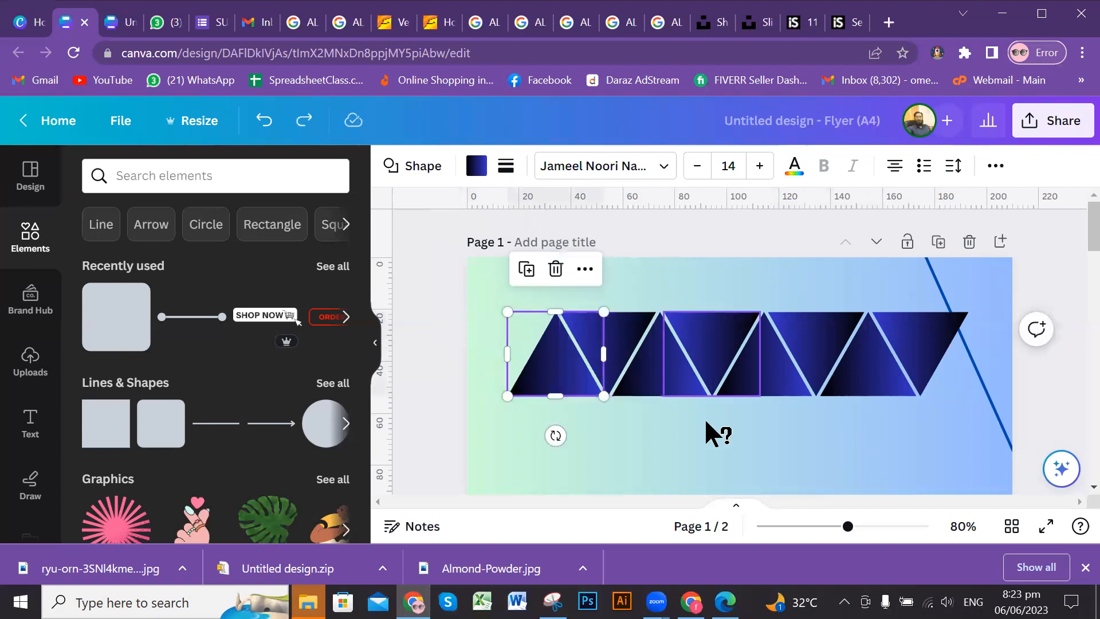
left_click(804, 416)
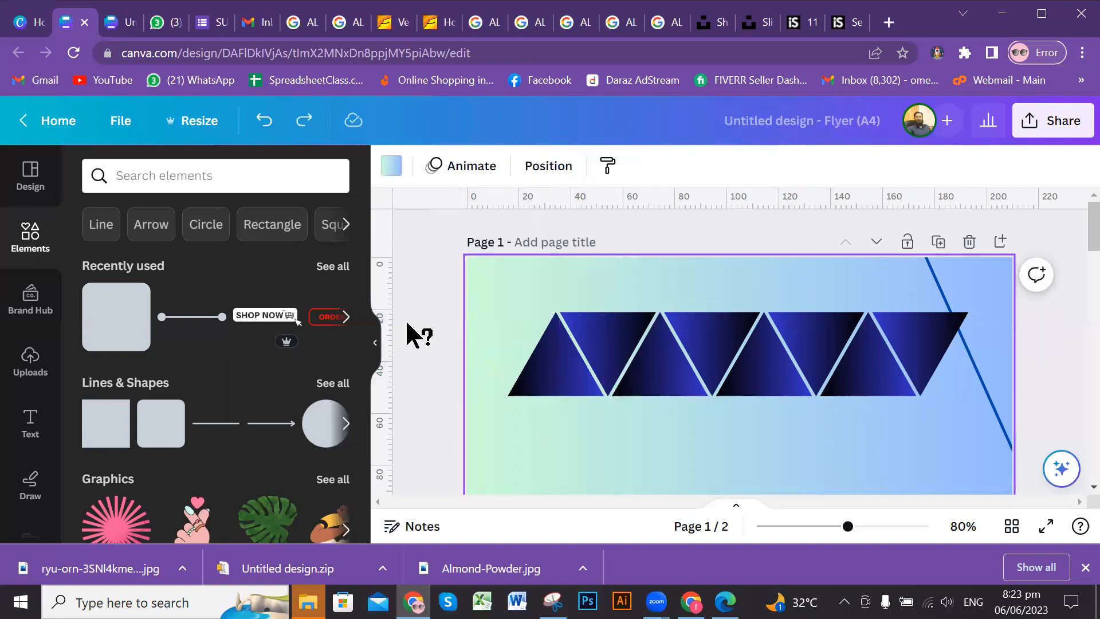
Select the eight-triangle row, move it against the page's left edge, and scale it down to about 130 mm wide
left_click_drag(417, 327, 847, 351)
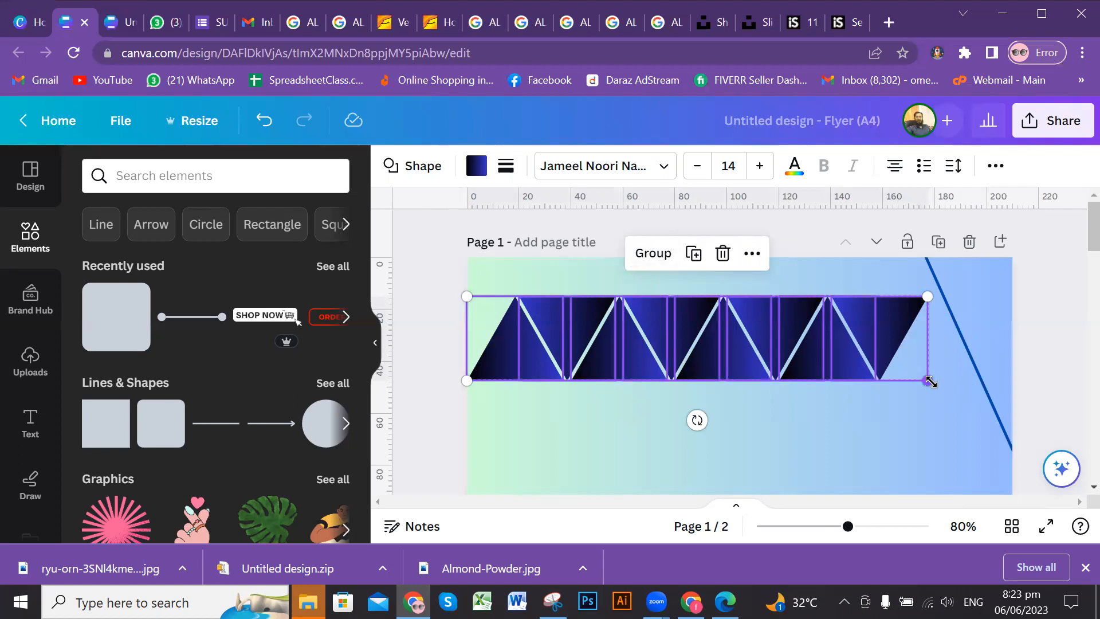
left_click_drag(910, 376, 842, 410)
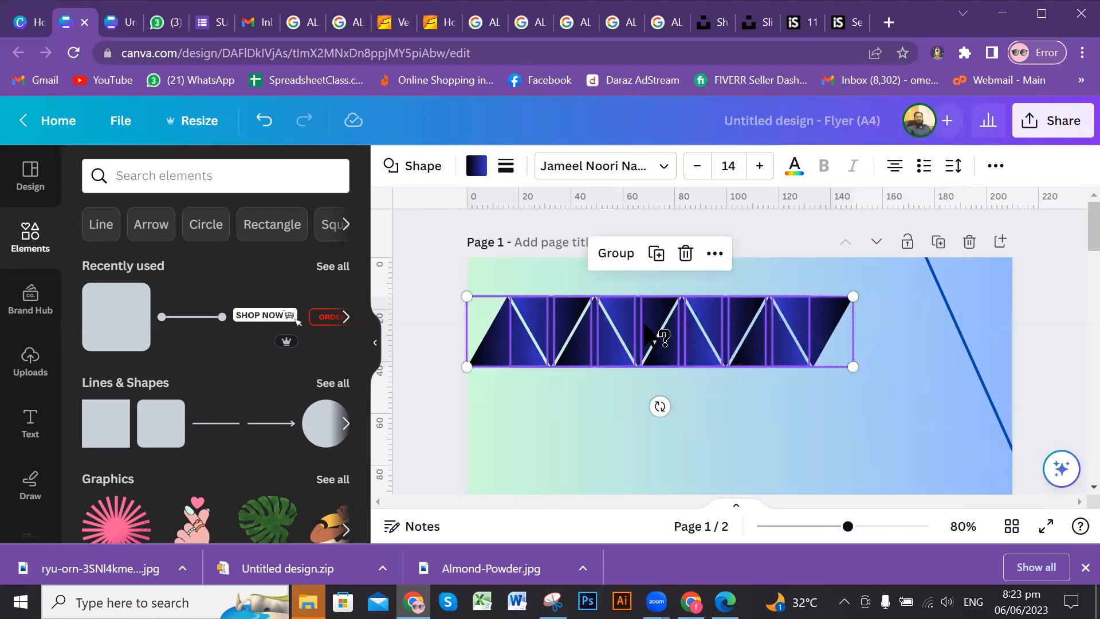
mouse_move(853, 298)
left_mouse_down()
mouse_move(700, 324)
mouse_move(860, 294)
left_mouse_up()
left_click_drag(788, 308, 811, 303)
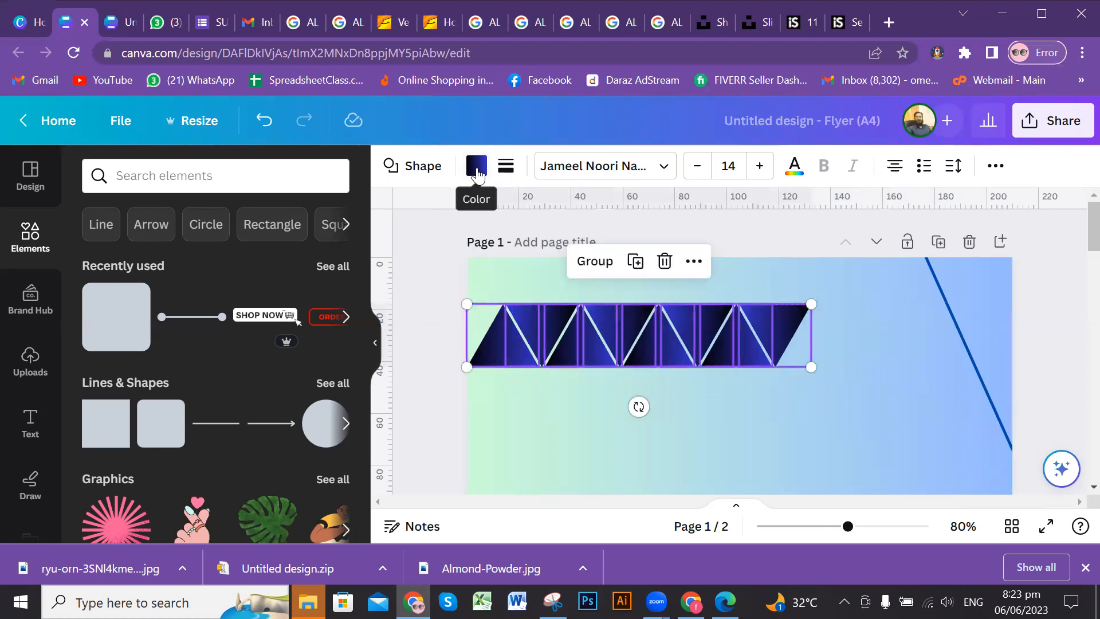
Place the row, shrunk to about 83 mm wide, at the page's upper-left corner and duplicate it as a staggered second row below
left_click_drag(630, 341, 643, 300)
left_click_drag(826, 326, 721, 335)
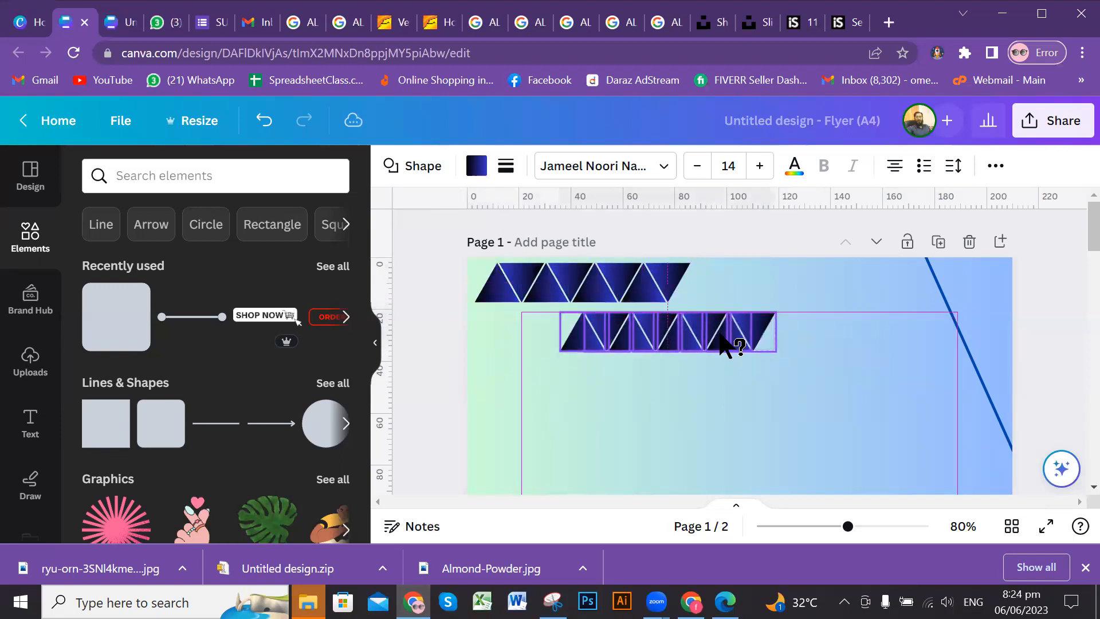
left_click(839, 382)
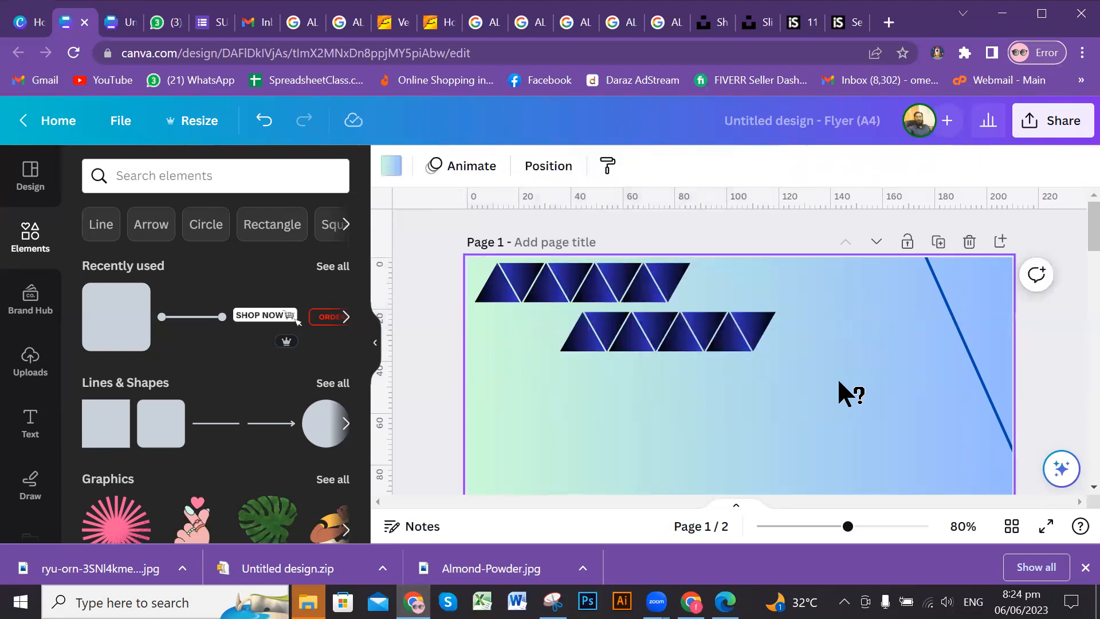
Select both triangle rows together and shift them slightly right and down within the page's upper-left corner
scroll(839, 382, "down", 5, "ctrl")
scroll(814, 374, "up", 5, "ctrl")
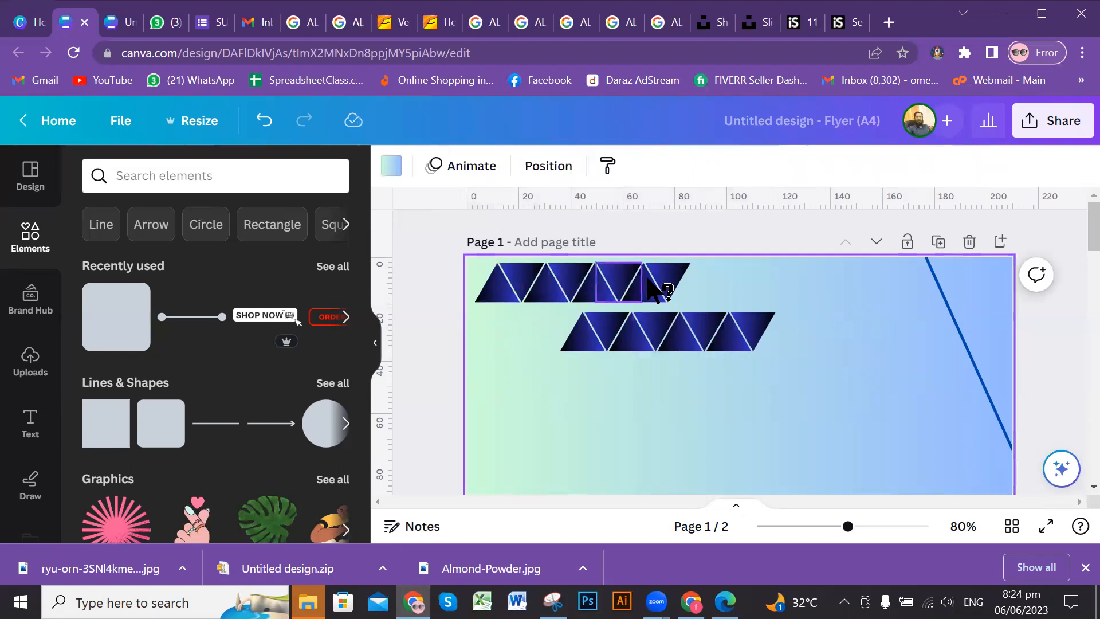
left_click_drag(814, 313, 516, 352)
left_click_drag(824, 393, 649, 368)
mouse_move(663, 323)
left_mouse_down()
mouse_move(703, 343)
mouse_move(658, 377)
mouse_move(736, 333)
mouse_move(643, 314)
mouse_move(656, 312)
left_mouse_up()
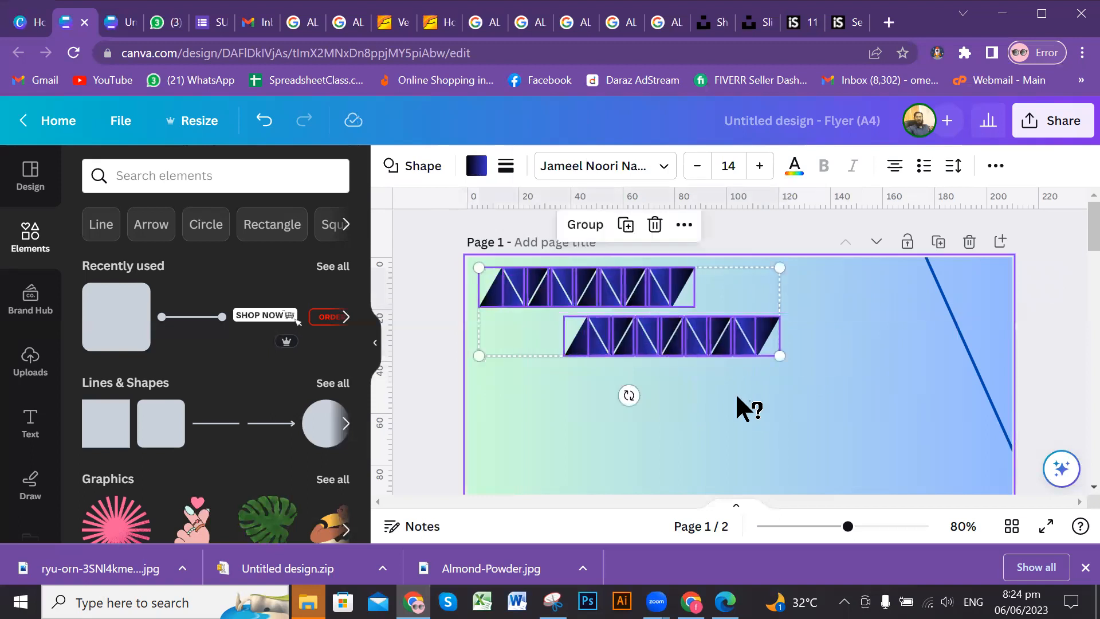
left_click(744, 402)
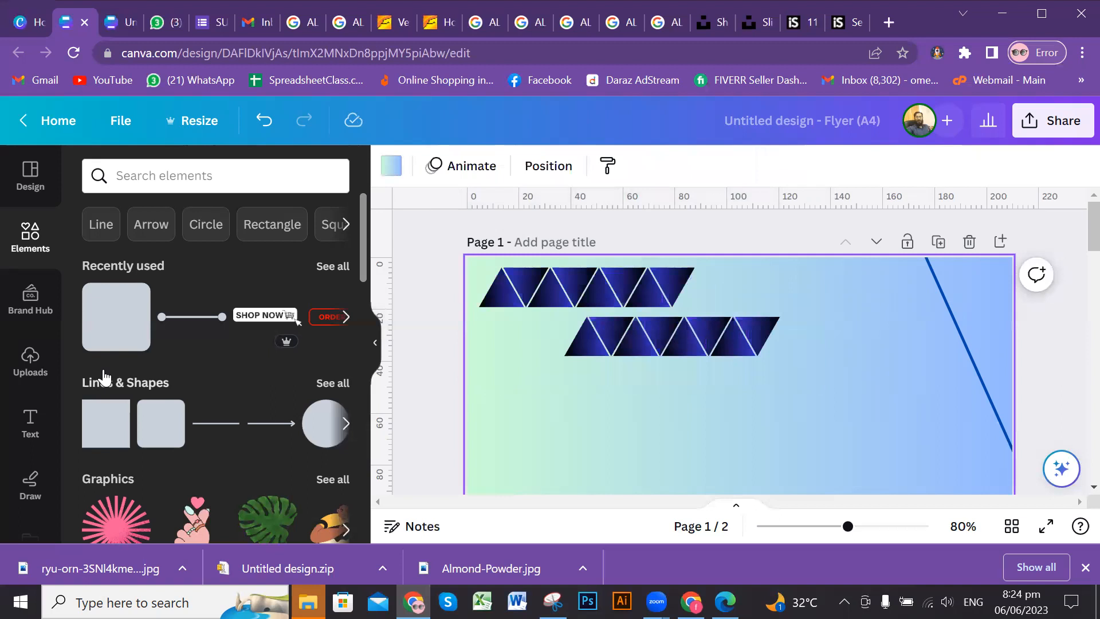
Add a Brand Kit heading below the triangle rows and a default subheading placed underneath it
scroll(659, 376, "down", 2)
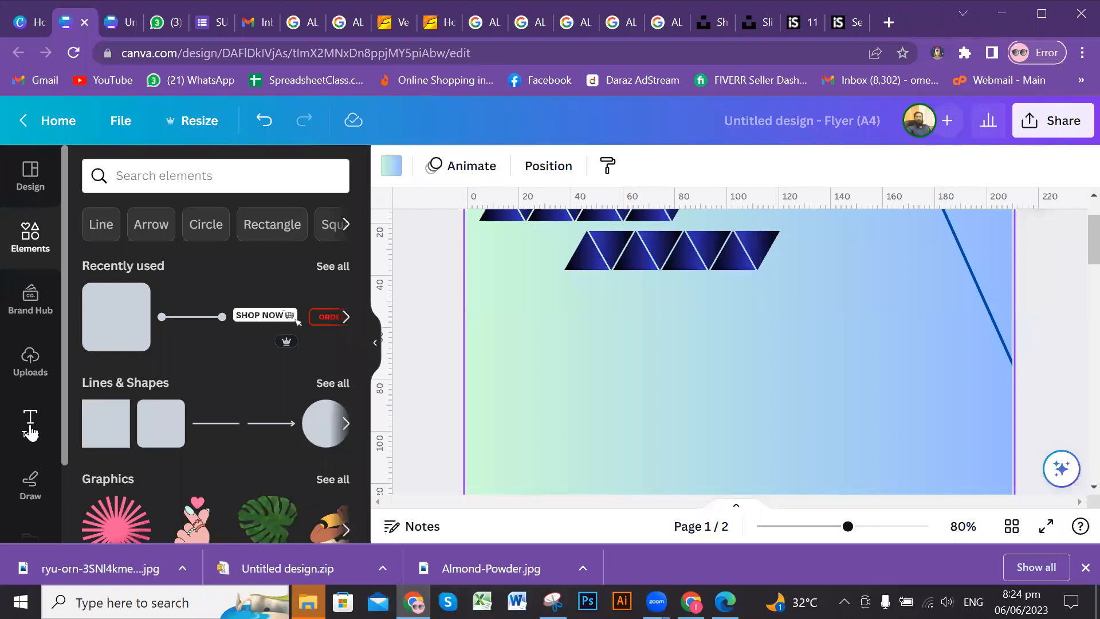
left_click(50, 396)
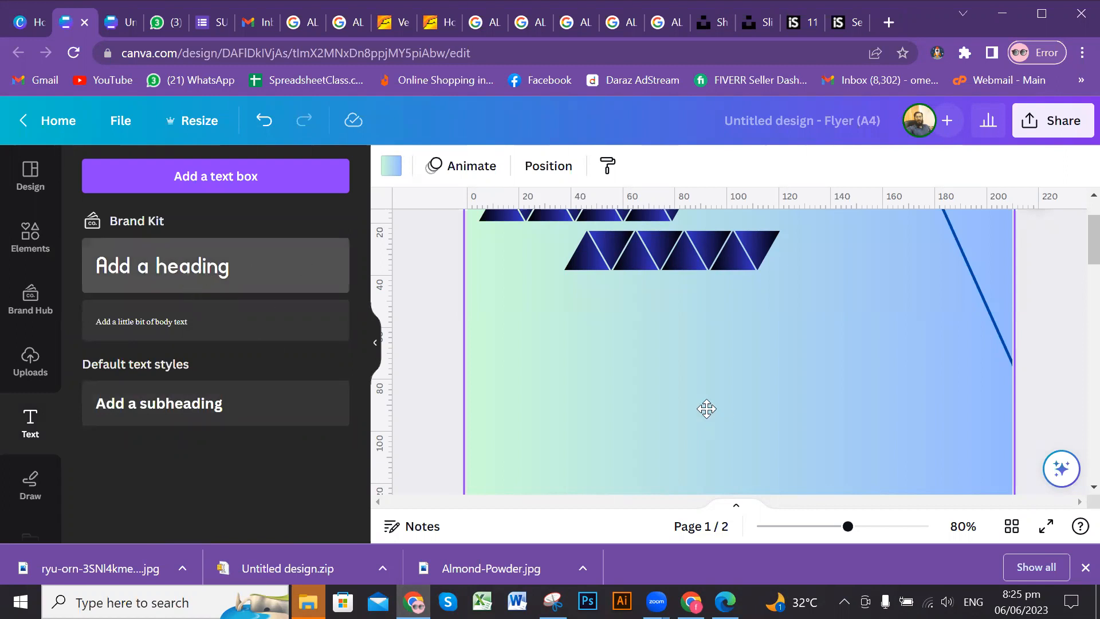
key("t")
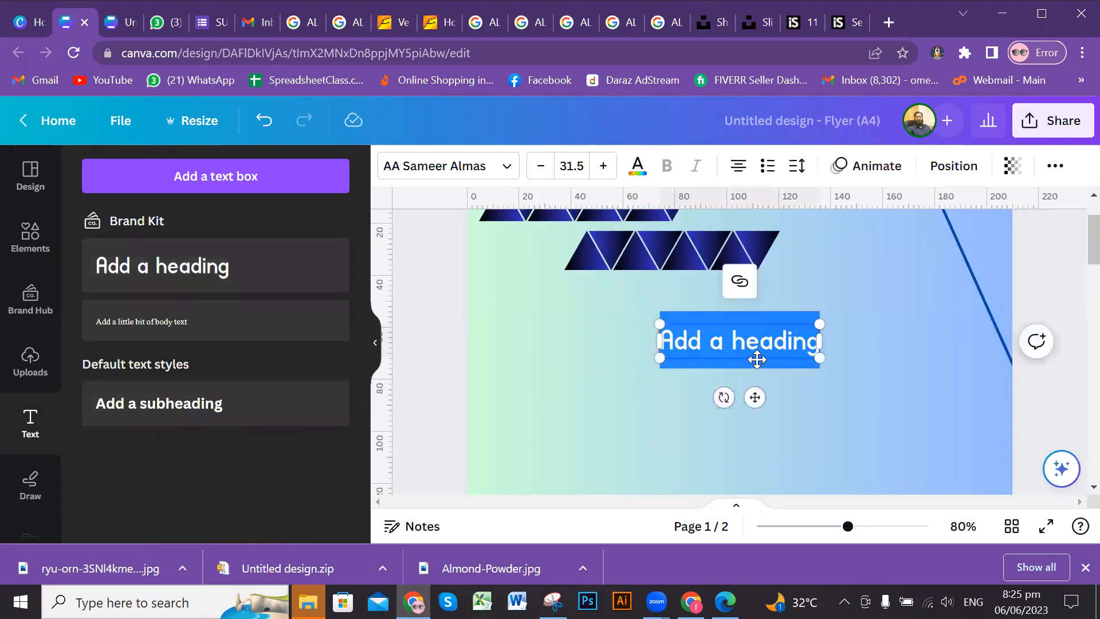
left_click(579, 410)
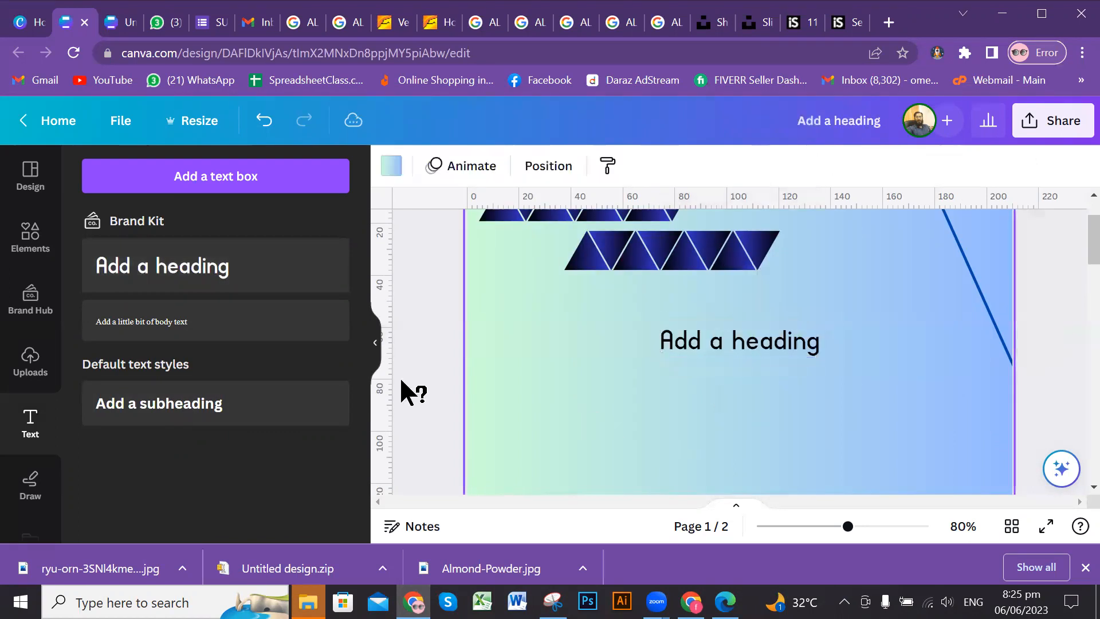
left_click(180, 404)
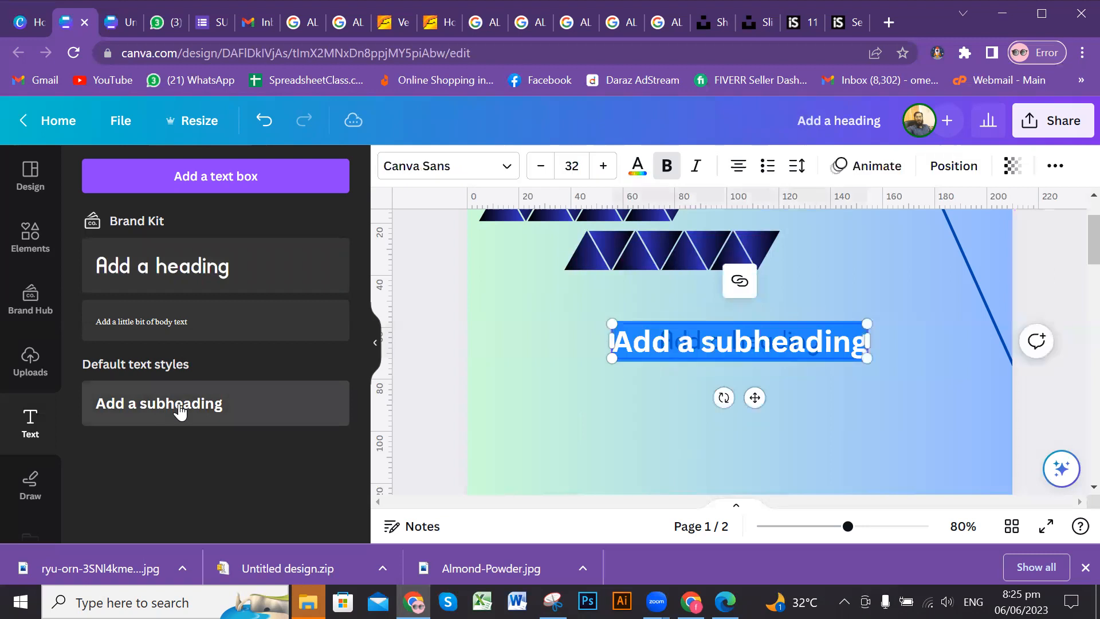
left_click_drag(758, 400, 756, 449)
left_click(479, 373)
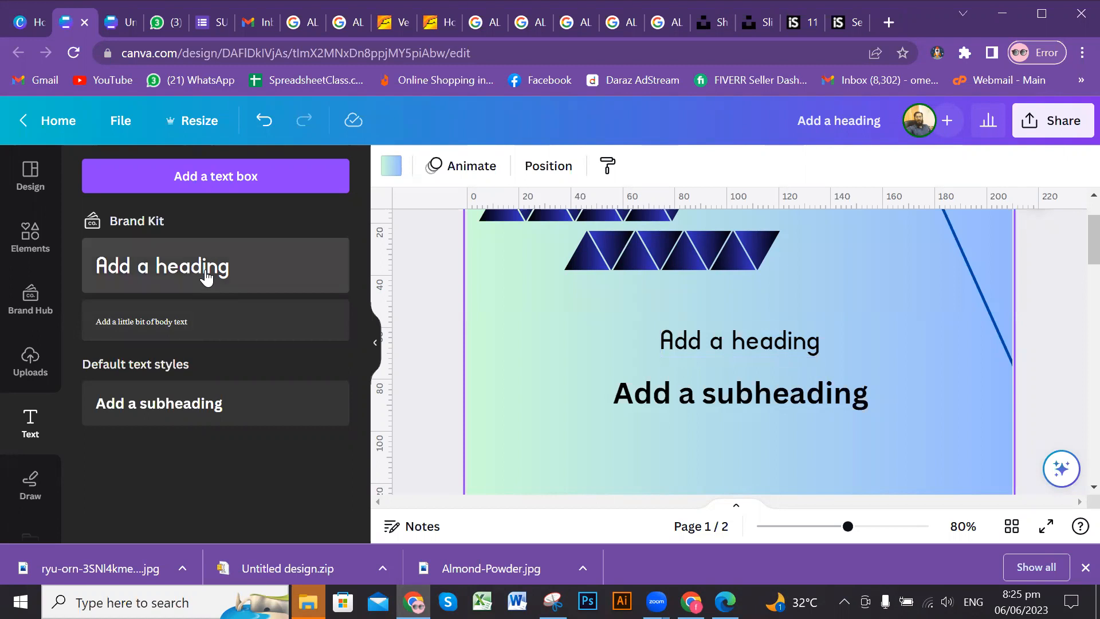
Delete the placeholder heading and subheading from the page
left_click(747, 401)
left_click(737, 331)
key("Delete")
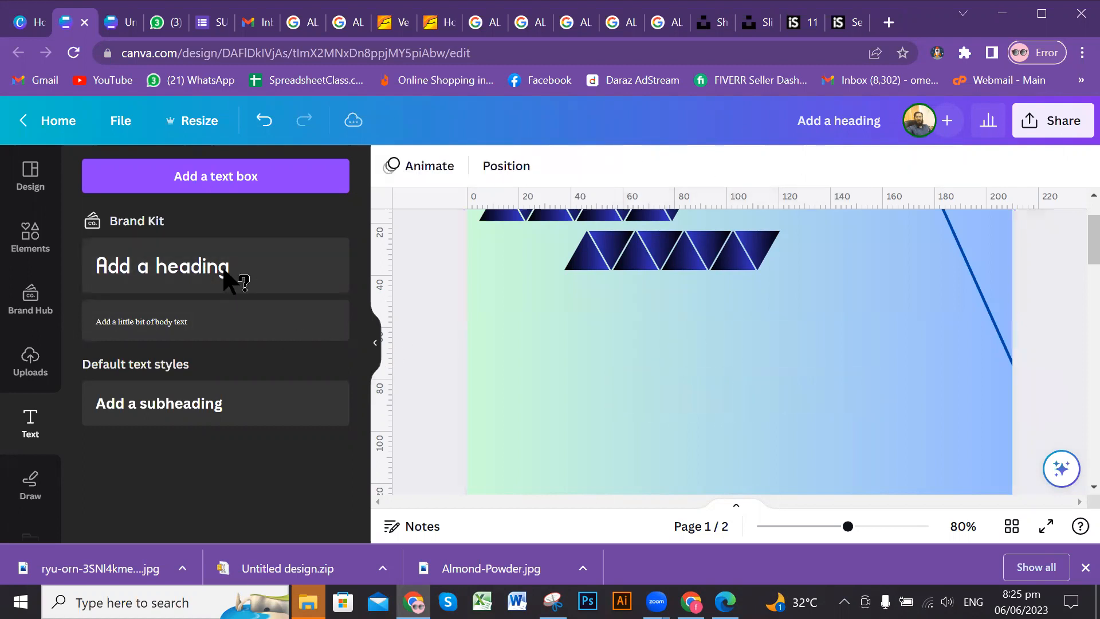
Add a Brand Kit heading and move it slightly left and down below the second triangle row
left_click(210, 271)
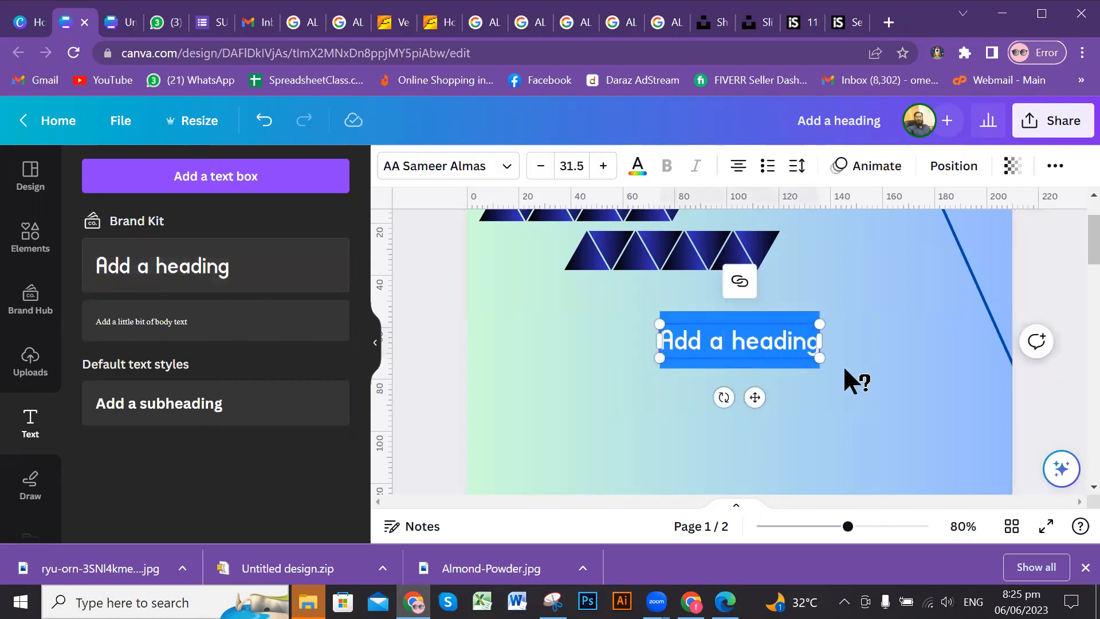
left_click(885, 381)
left_click_drag(687, 342, 625, 351)
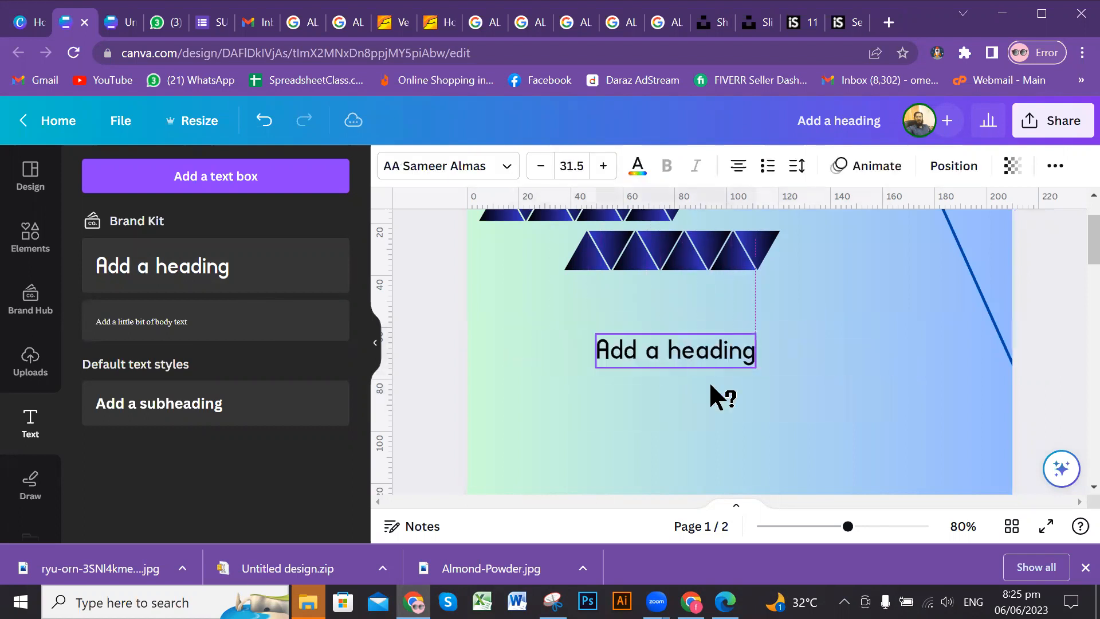
Replace the heading's placeholder text with "English Language Course"
double_click(695, 348)
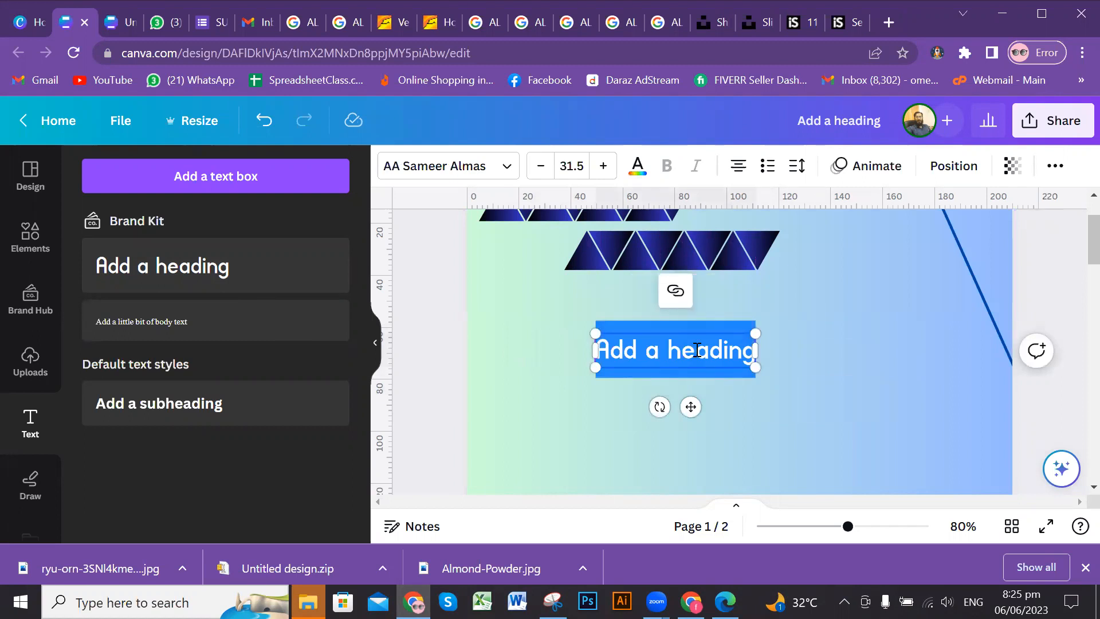
type("E")
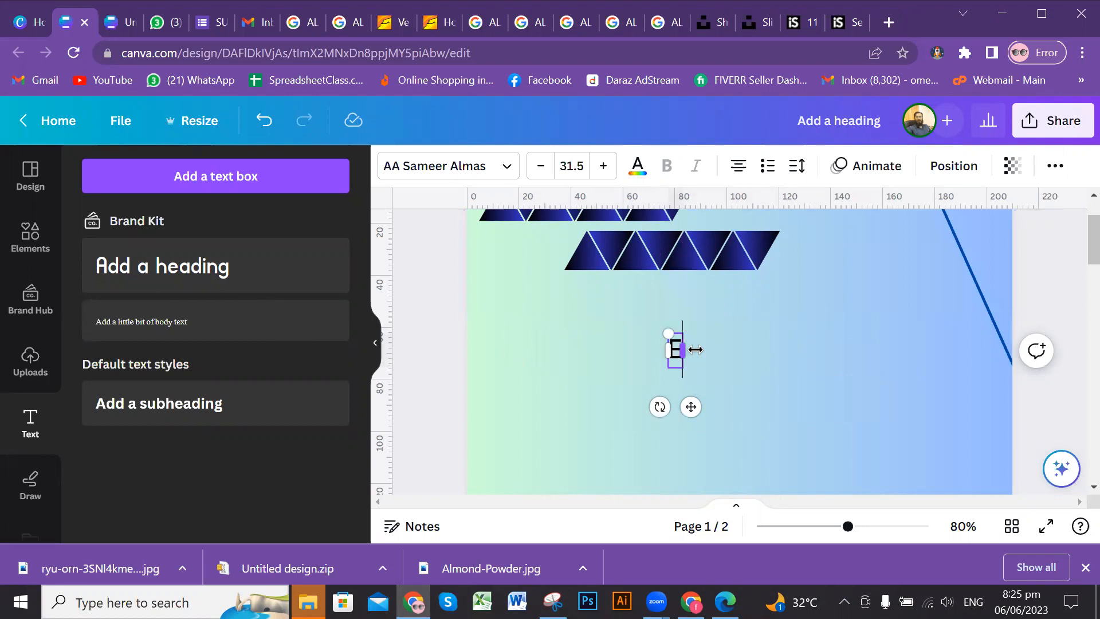
type("ng")
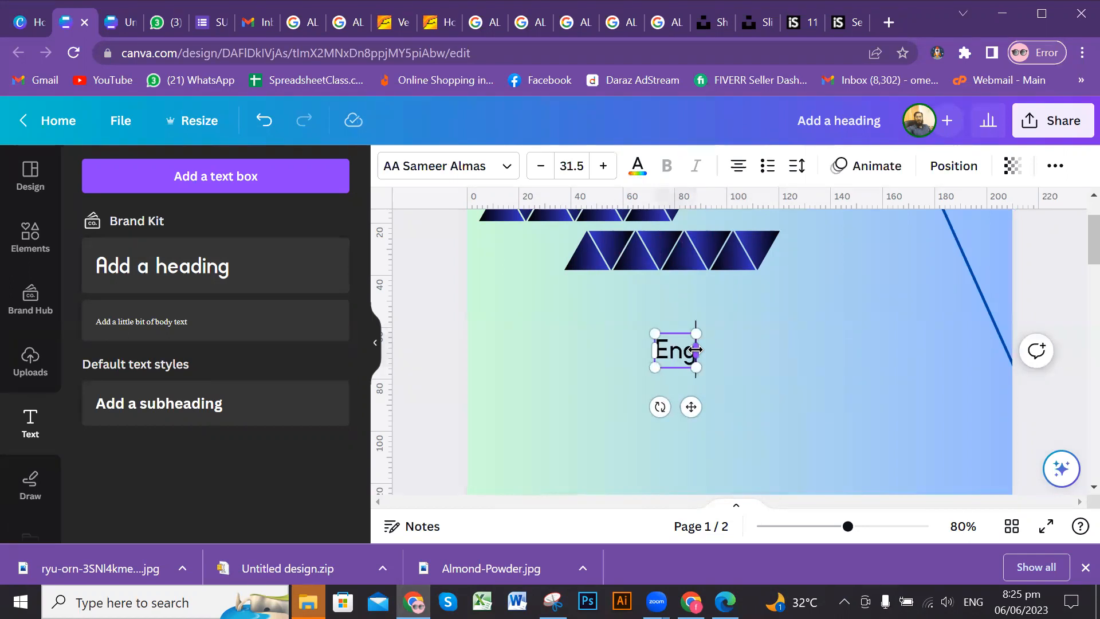
type("lish L")
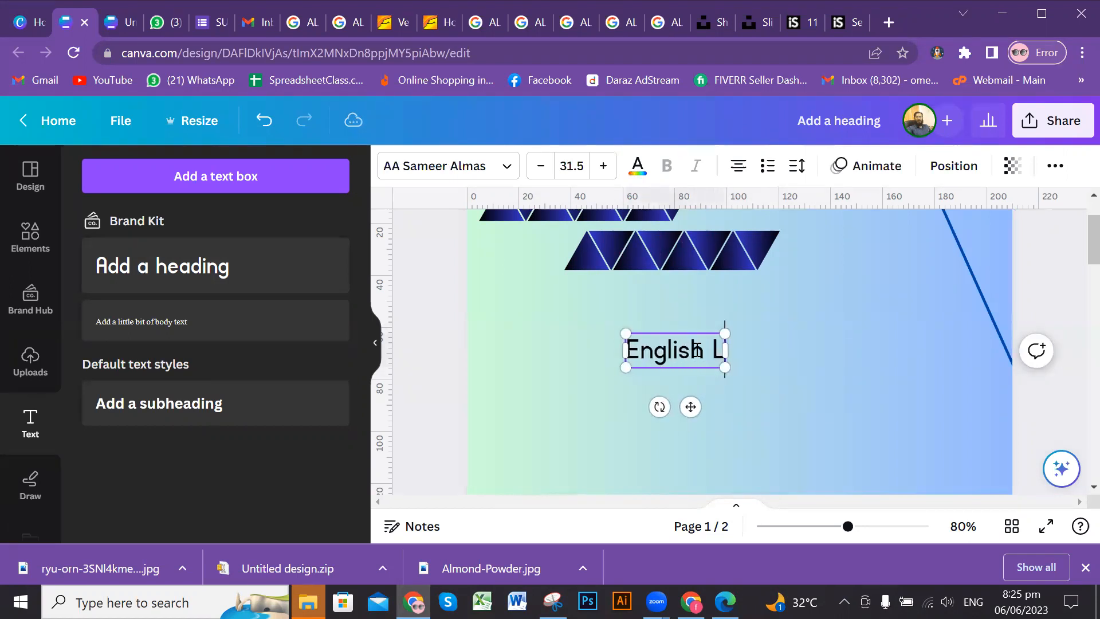
type("ang")
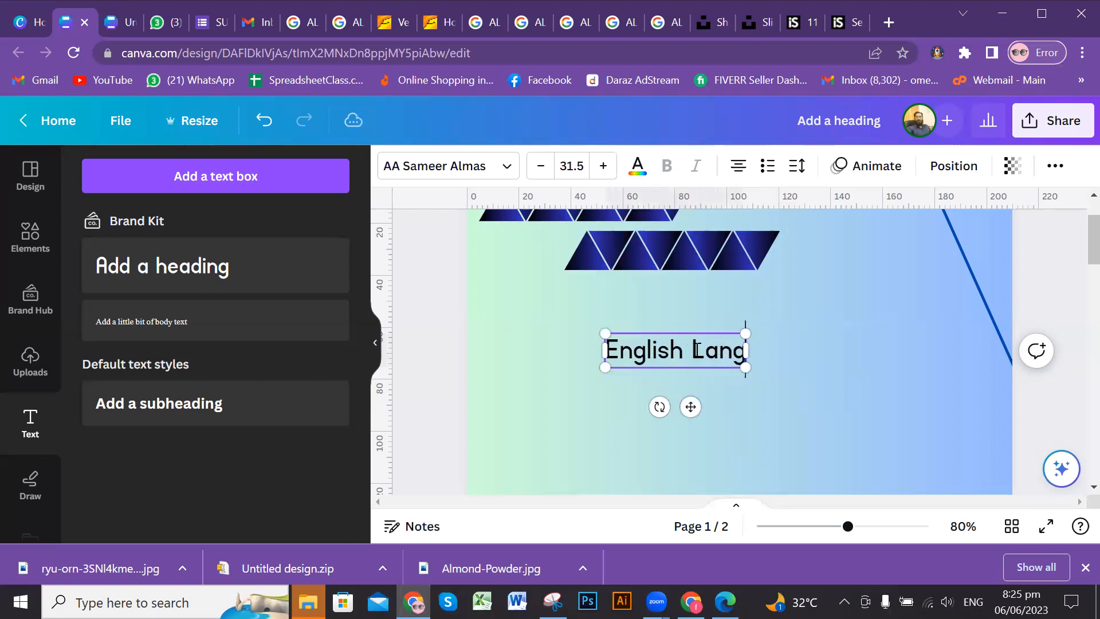
type("uage Course")
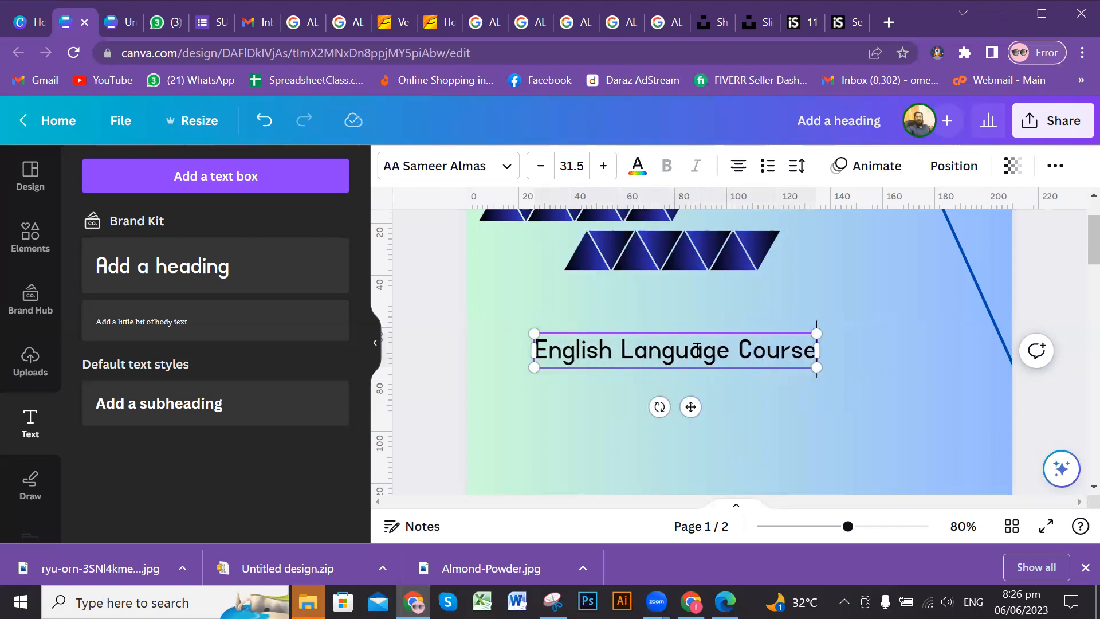
Move the "English Language Course" heading slightly left and up beneath the second triangle row
left_click(885, 360)
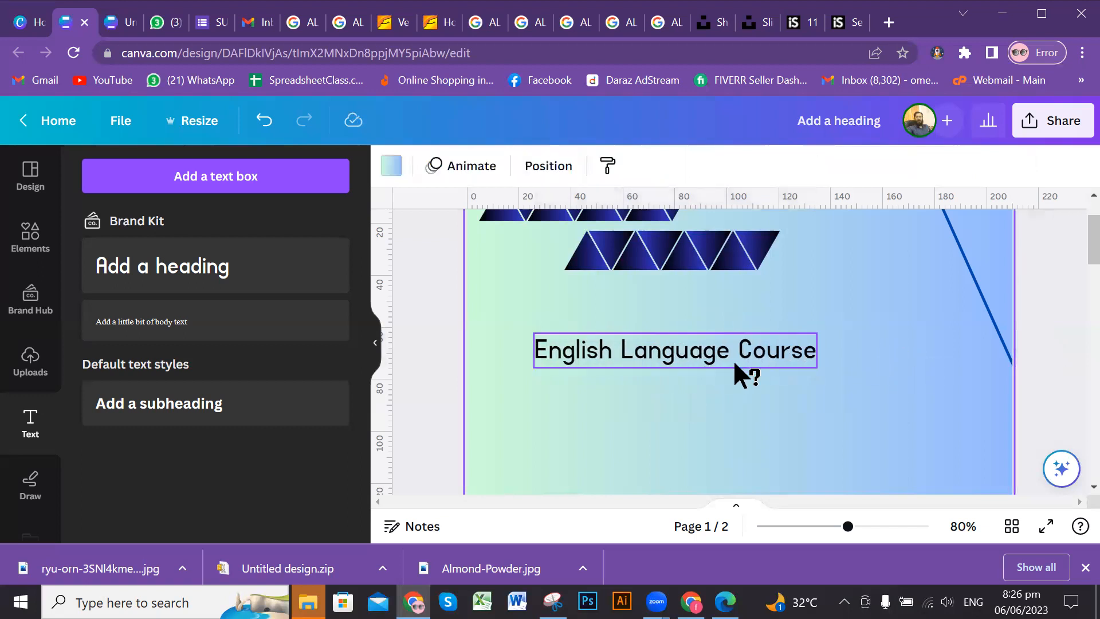
left_click_drag(750, 354, 716, 345)
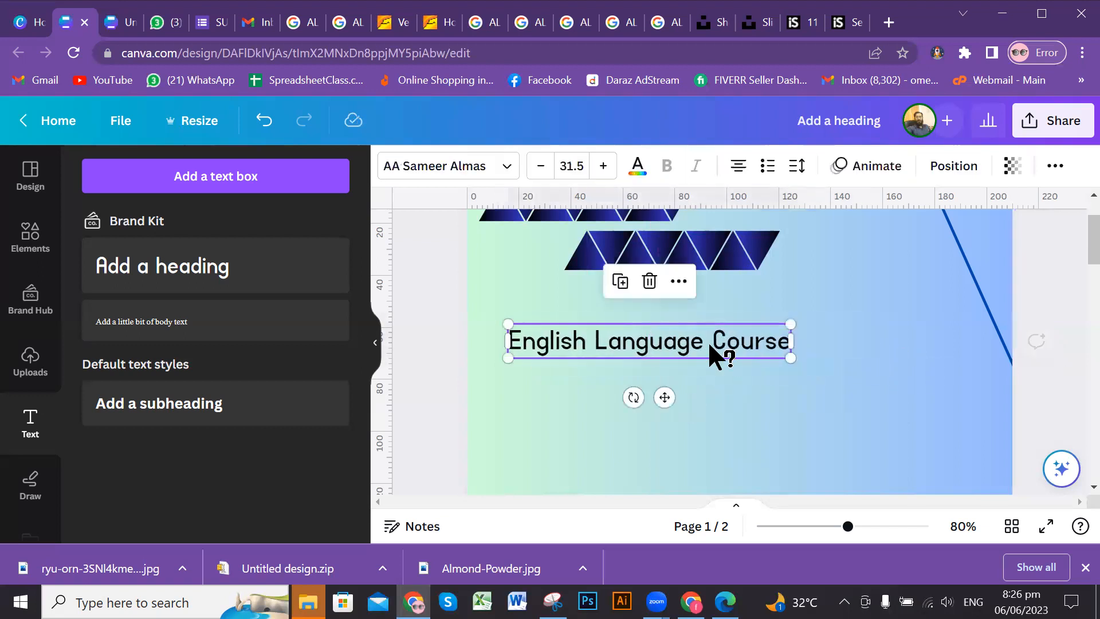
left_click(704, 331)
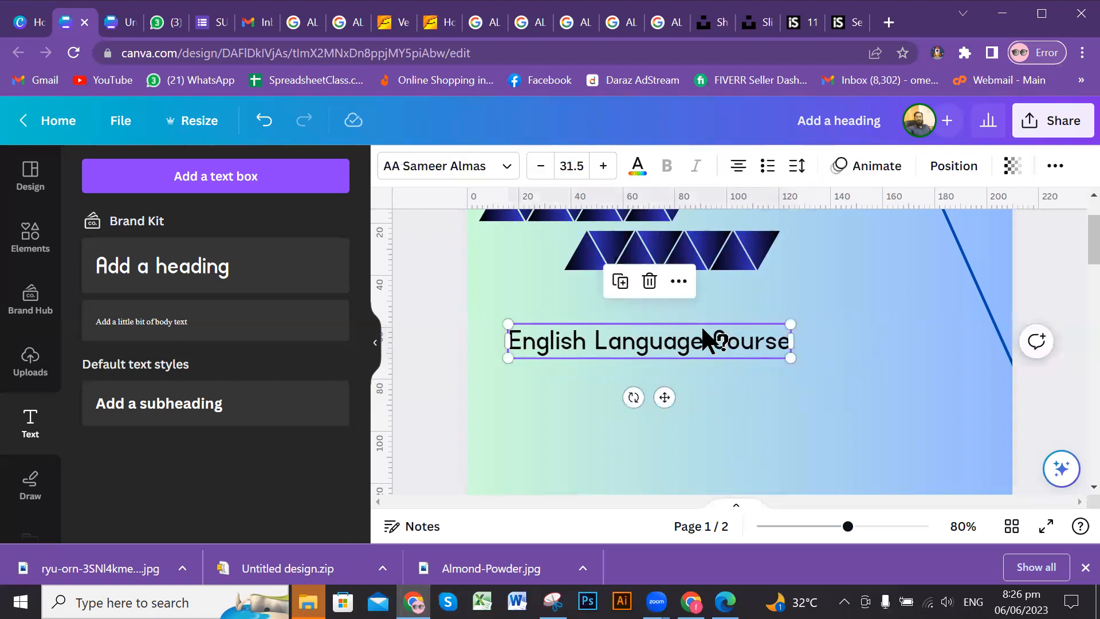
left_click(757, 400)
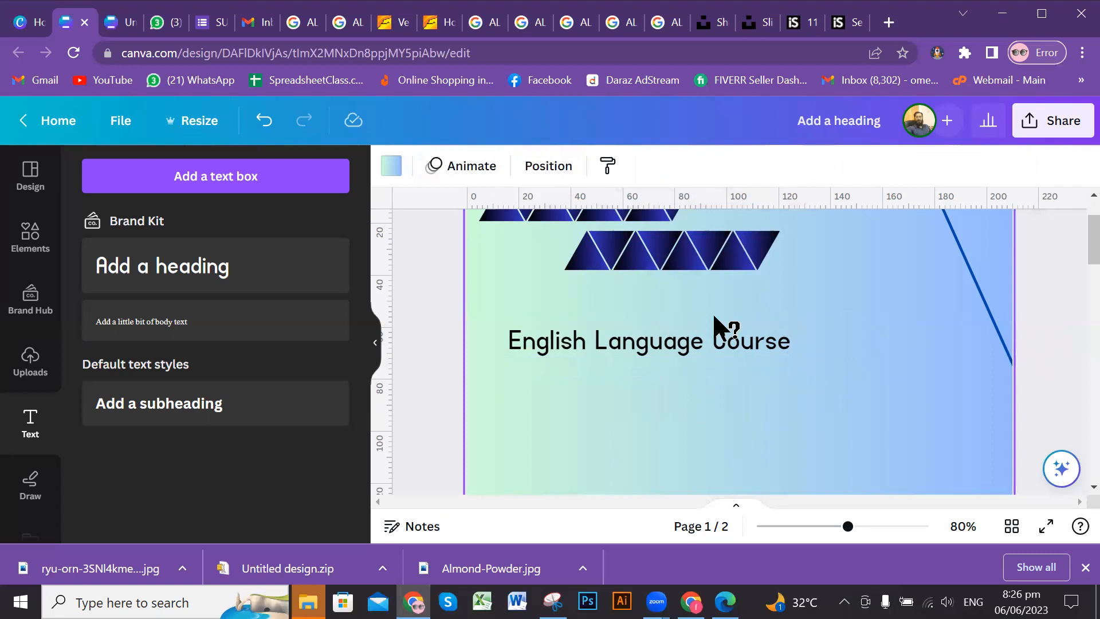
Try the uploaded AA Sameer Asmaak Regu font on the heading and restore AA Sameer Almas
left_click(719, 344)
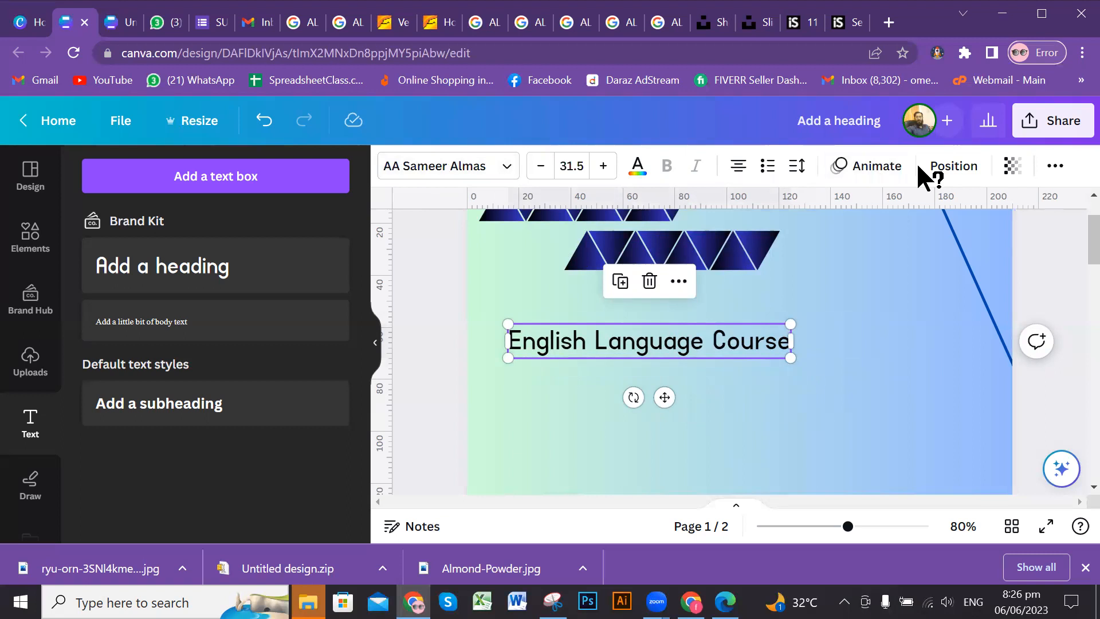
left_click(492, 173)
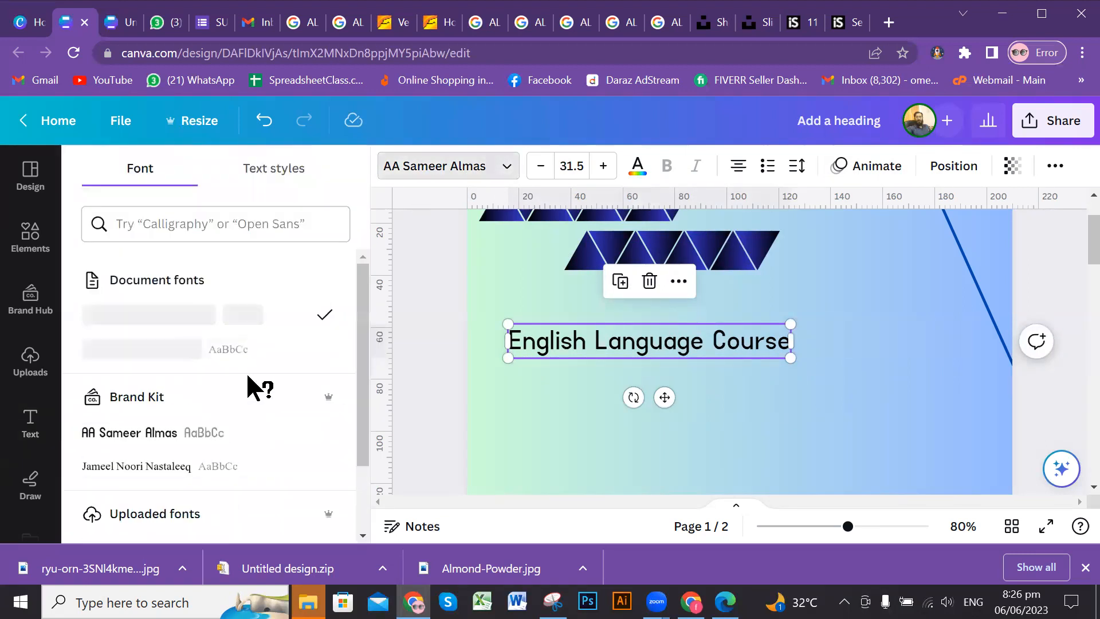
scroll(252, 390, "down", 2)
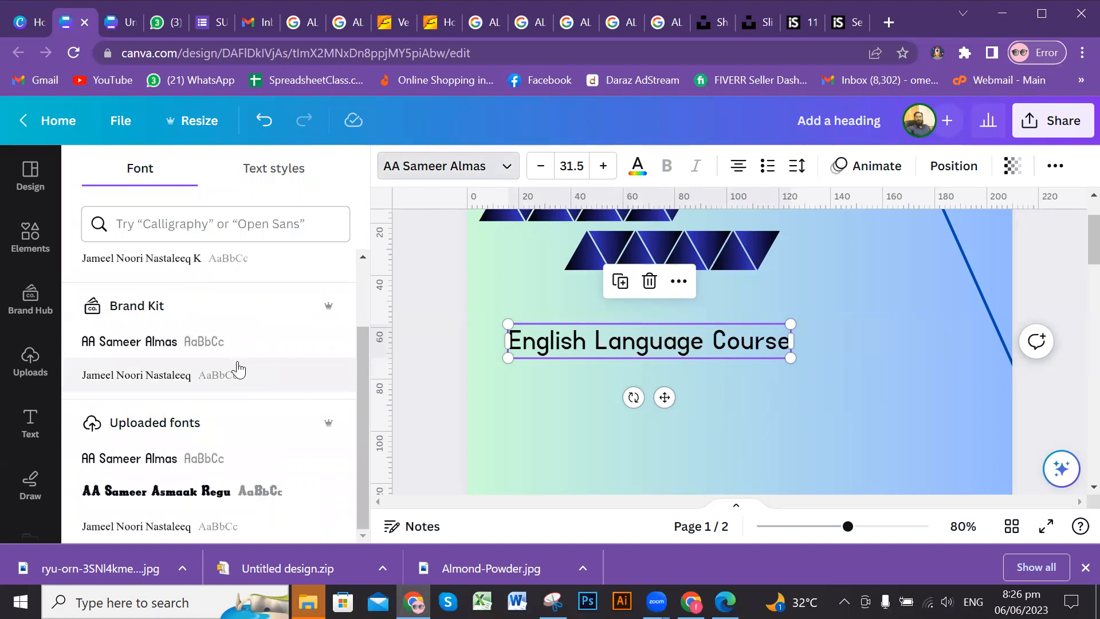
left_click(152, 496)
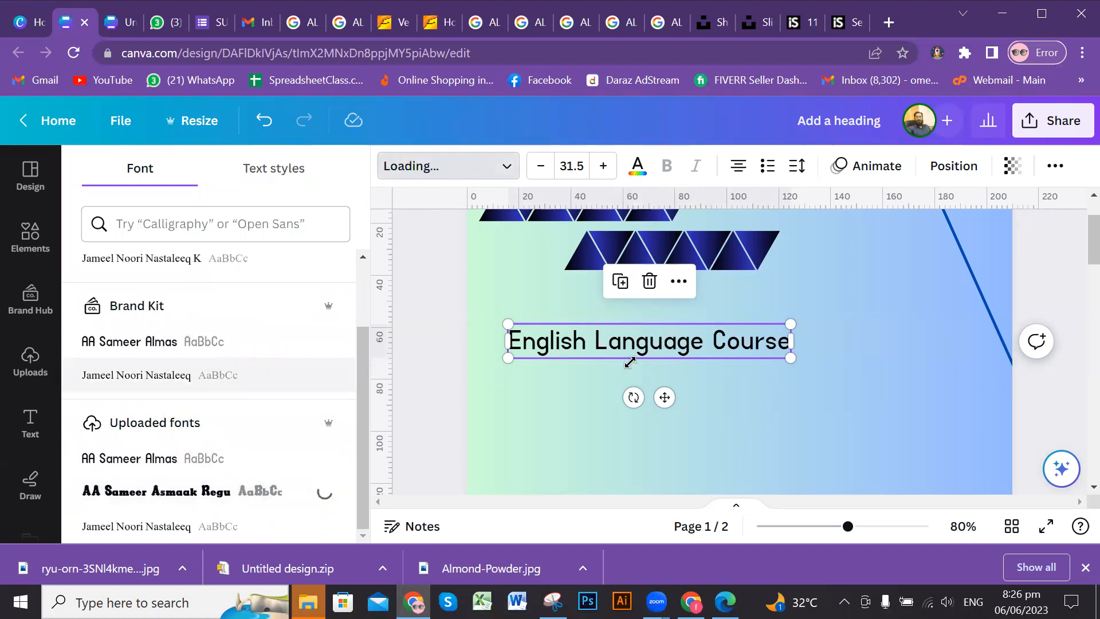
left_click(148, 352)
left_click(154, 459)
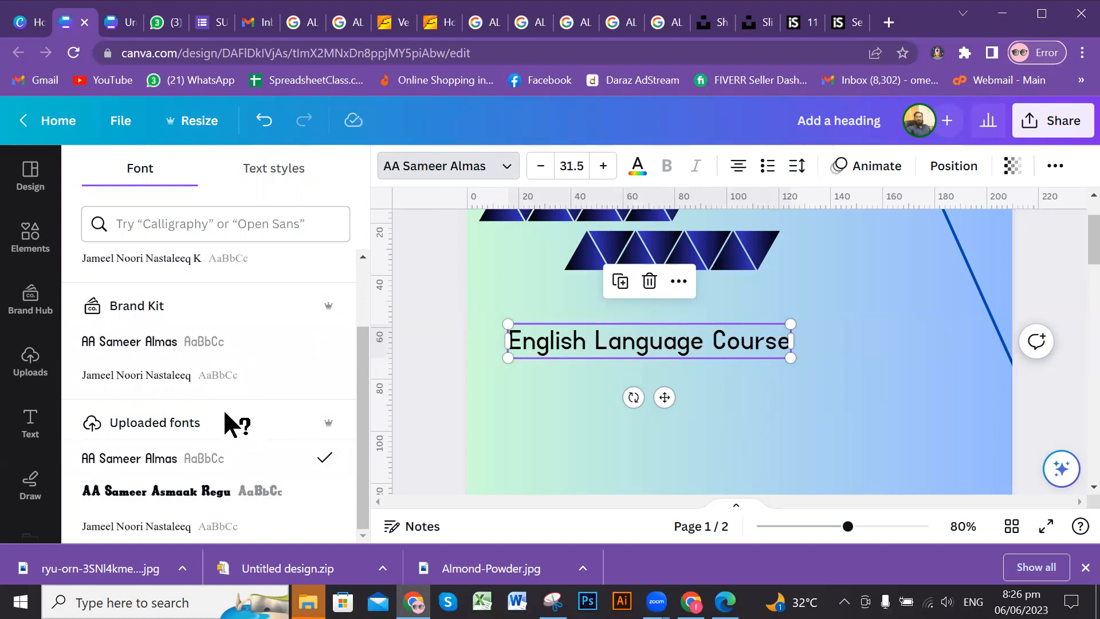
Compare the Jameel Noori Nastaleeq K and AA Sameer Asmaak Regu fonts on the heading, ending on AA Sameer Almas Regula
scroll(218, 373, "up", 2)
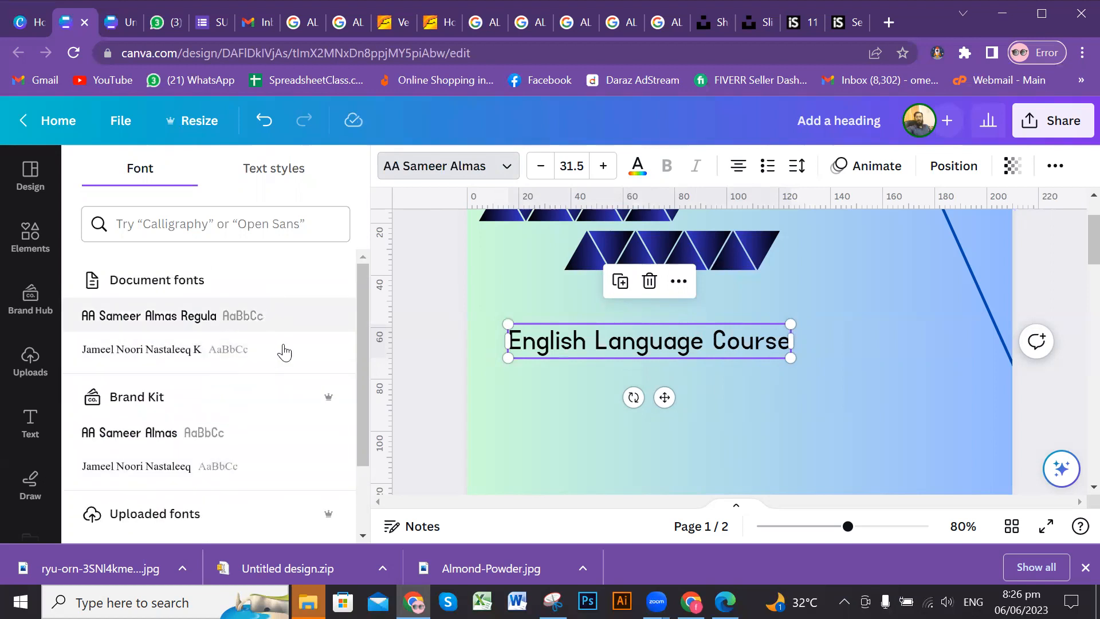
left_click(130, 359)
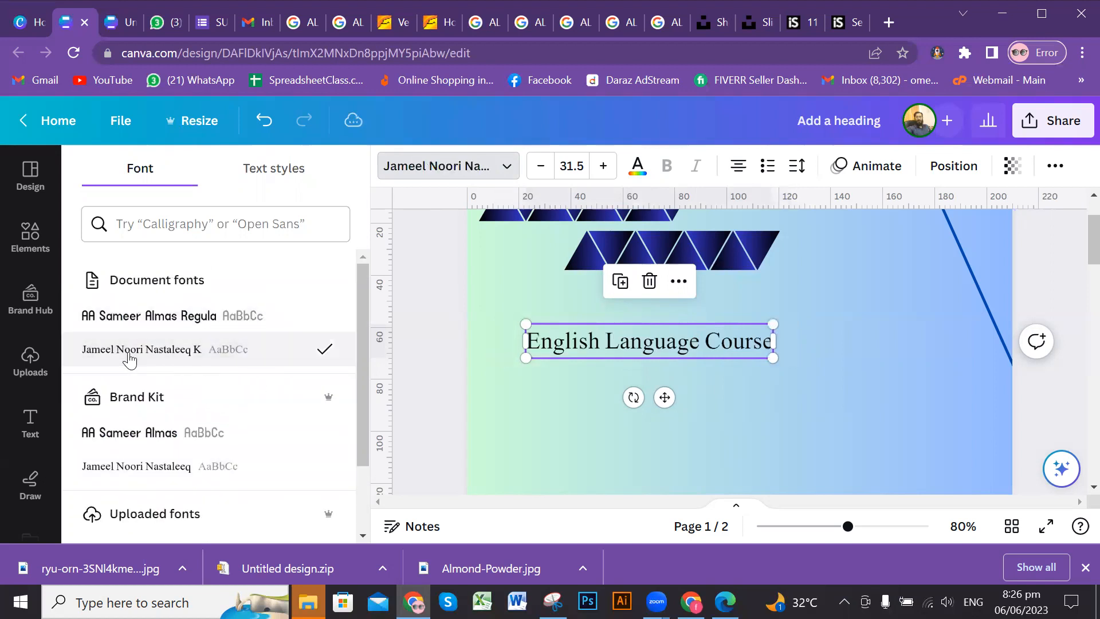
left_click(152, 441)
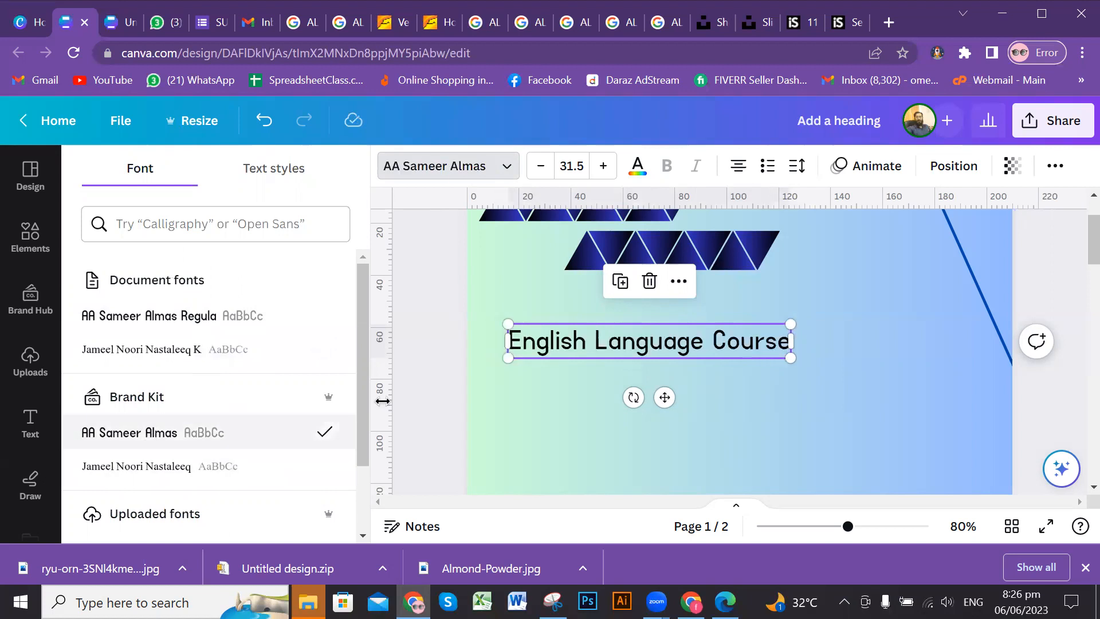
scroll(363, 466, "down", 2)
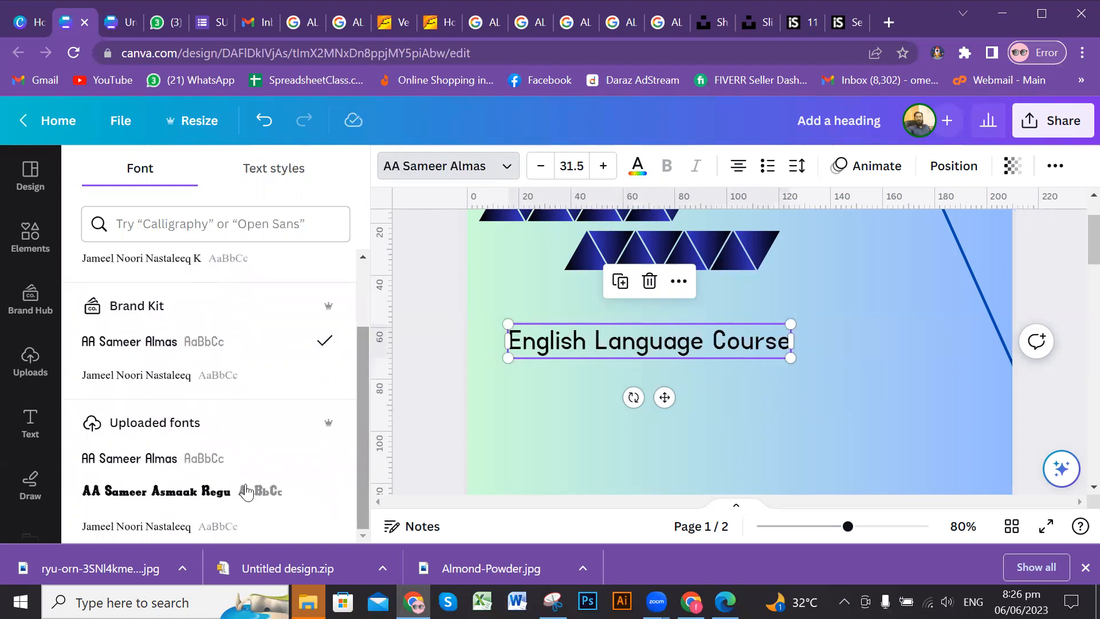
left_click(191, 496)
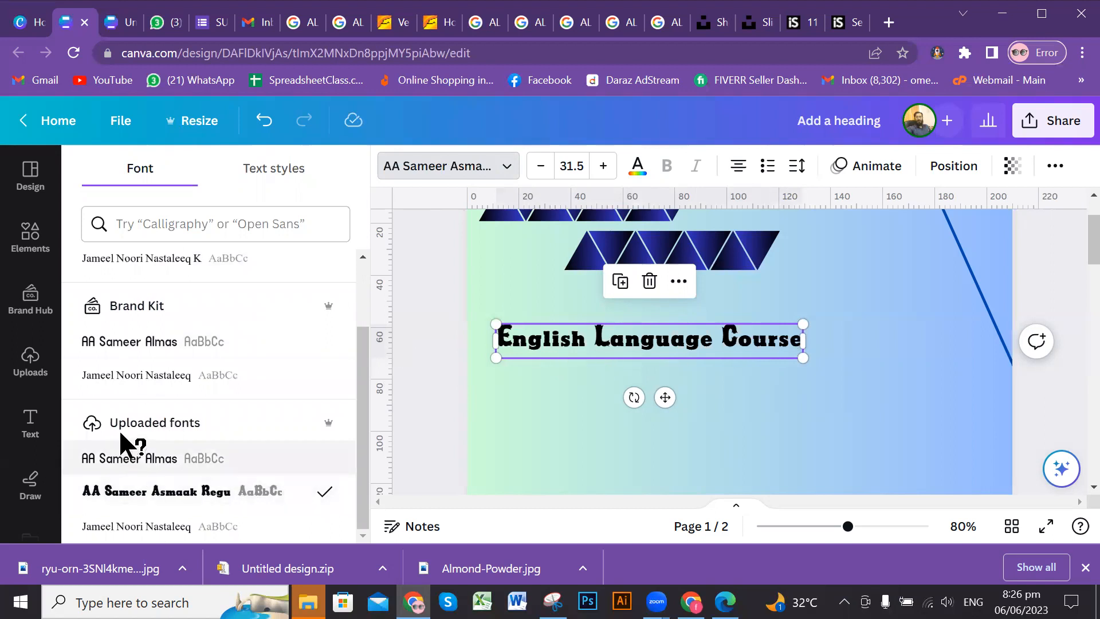
scroll(366, 401, "up", 2)
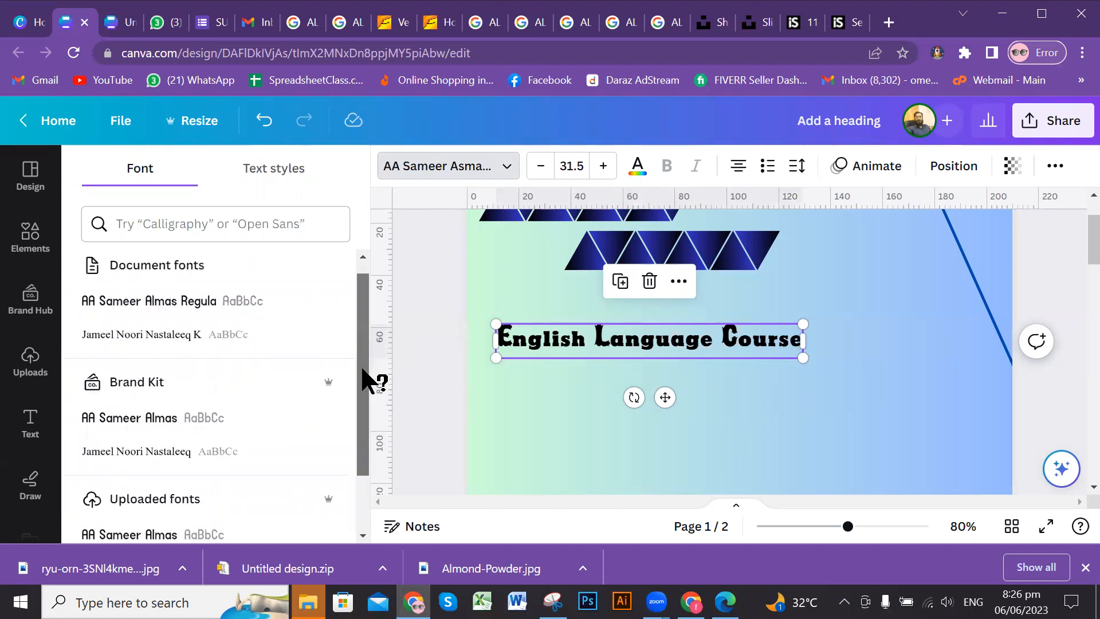
left_click(159, 324)
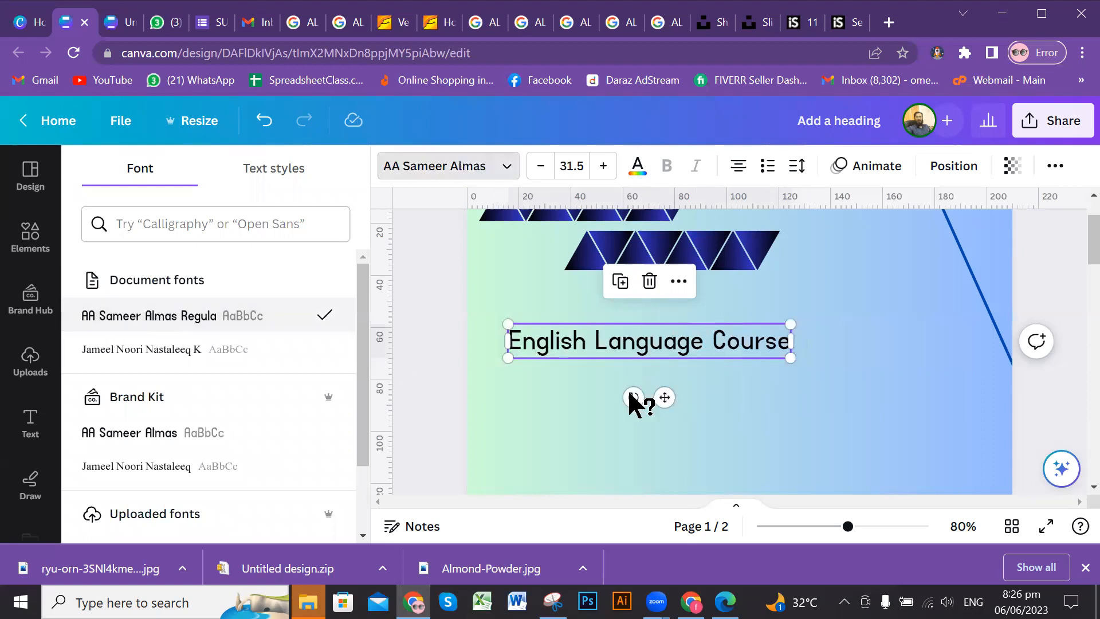
Scale the "English Language Course" heading up to font size 40
left_click_drag(793, 359, 946, 406)
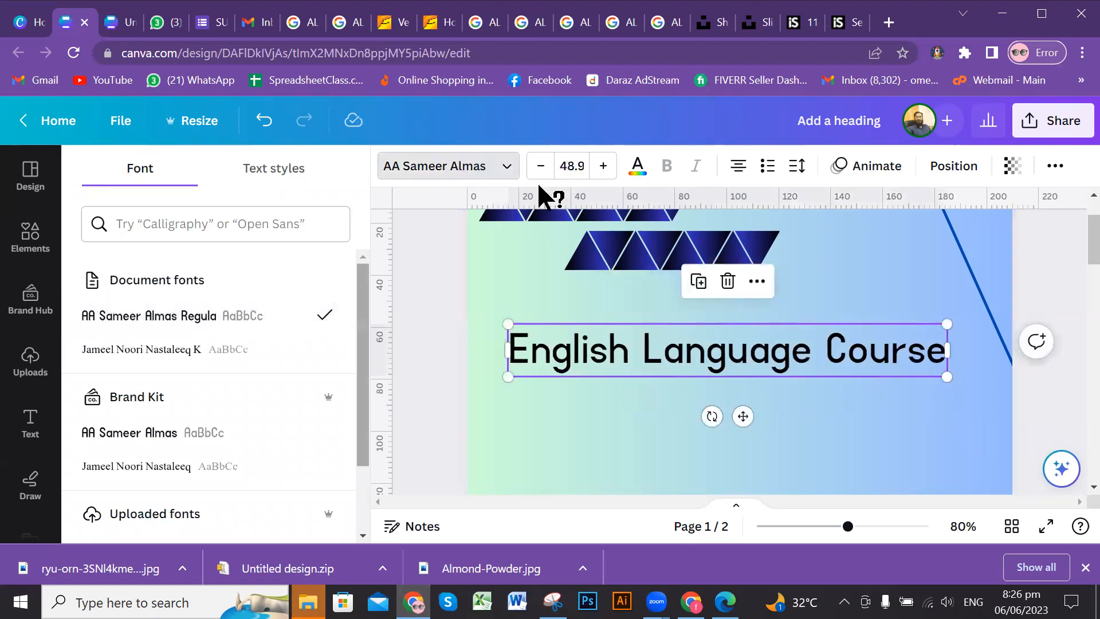
left_click(769, 408)
left_click(791, 352)
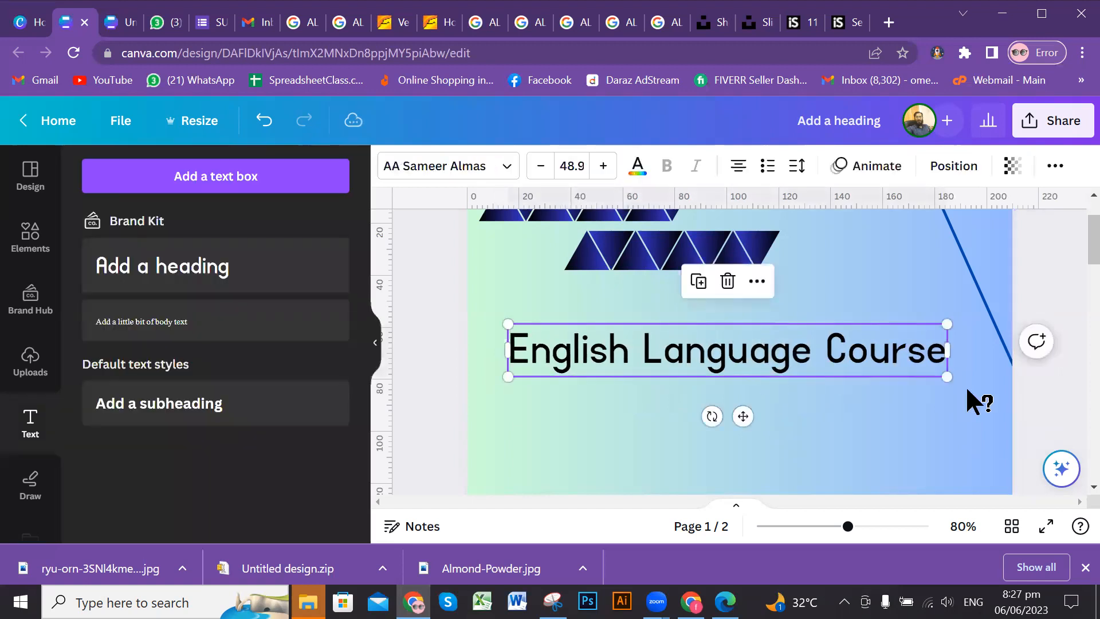
left_click_drag(948, 380, 861, 432)
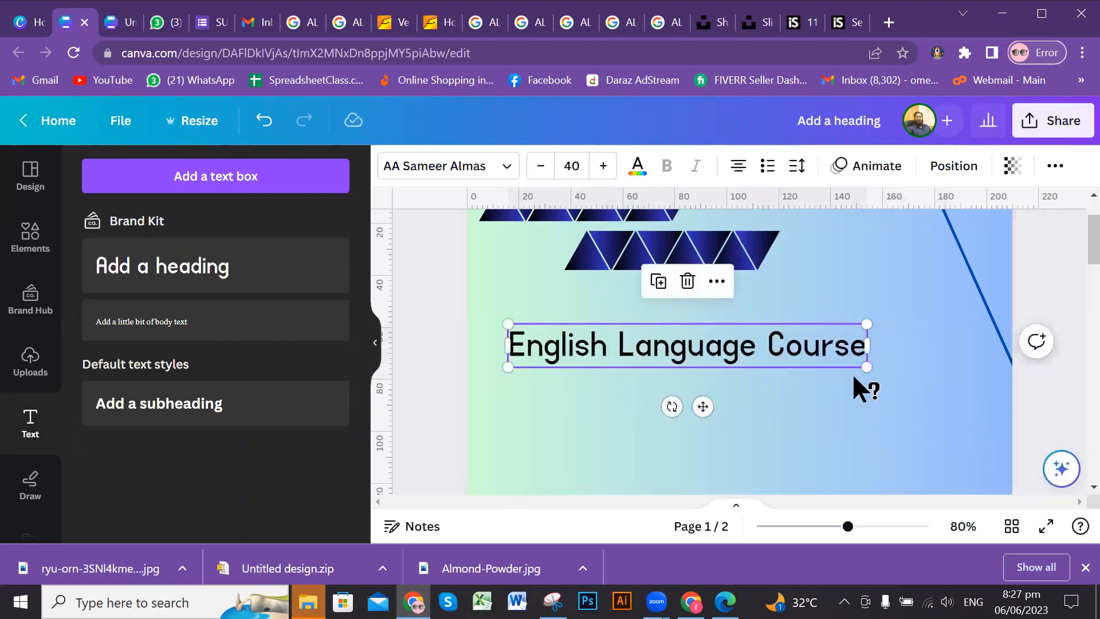
Adjust the heading's font size in single steps to 41
left_click(603, 166)
left_click(604, 166)
left_click(604, 166)
left_click(603, 167)
left_click(603, 166)
left_click(603, 166)
left_click(541, 168)
left_click(540, 168)
left_click(540, 168)
left_click(542, 169)
left_click(542, 169)
left_click(896, 372)
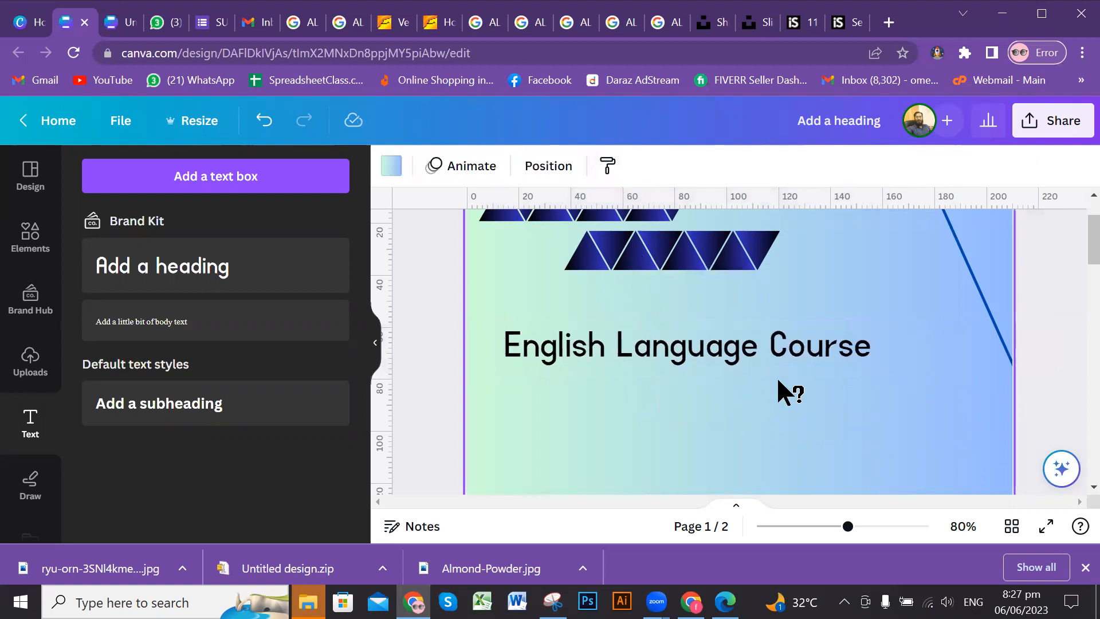
left_click(777, 361)
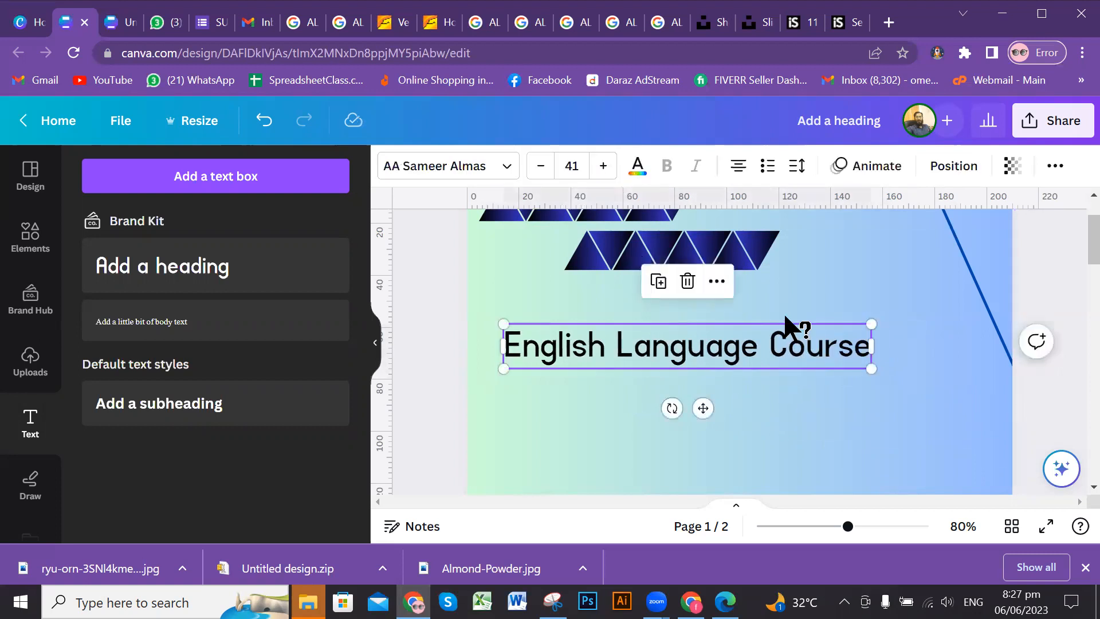
left_click(830, 391)
left_click(798, 351)
left_click(639, 178)
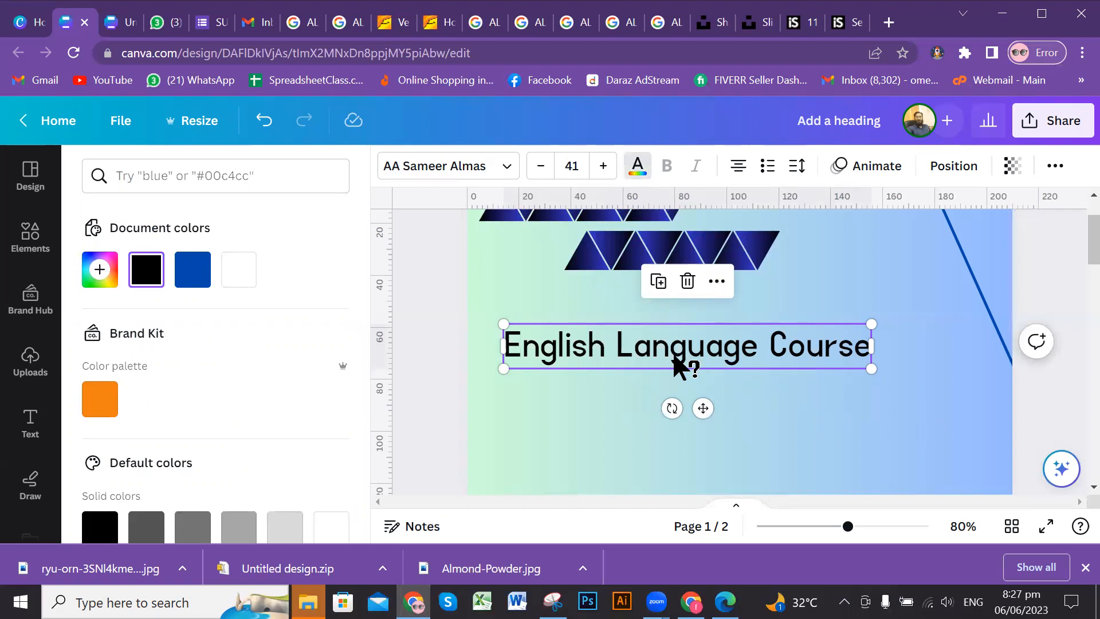
left_click(857, 410)
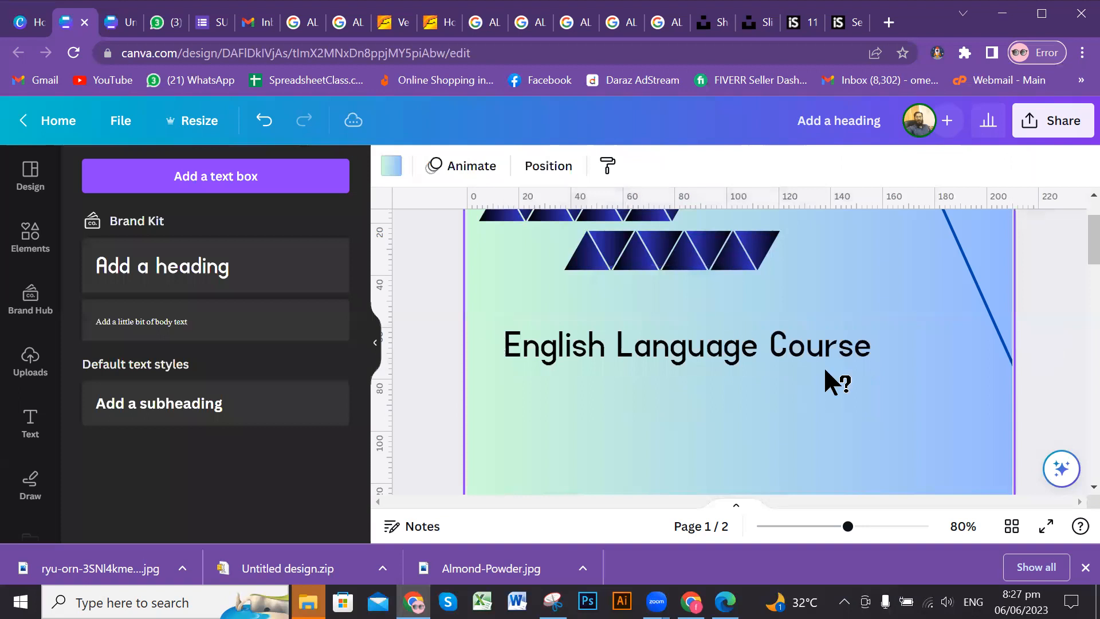
Move the heading slightly right and up, closer to the second triangle row
left_click_drag(732, 355, 752, 336)
left_click(782, 408)
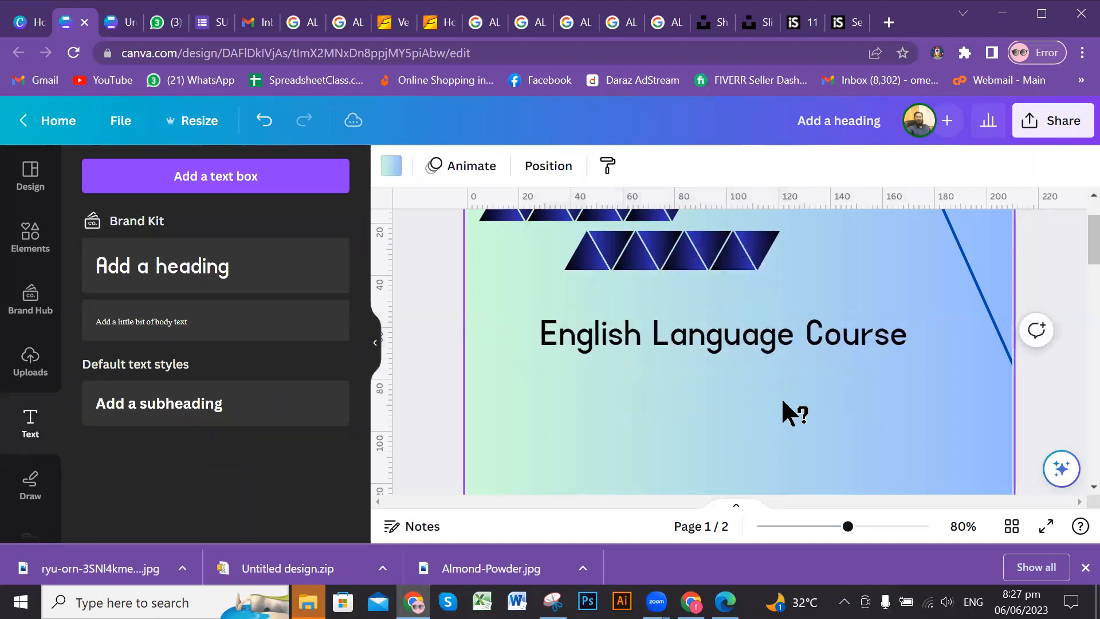
Try red, pink, several purples, dark blue and white from the default solid colors on the heading text
left_click(769, 334)
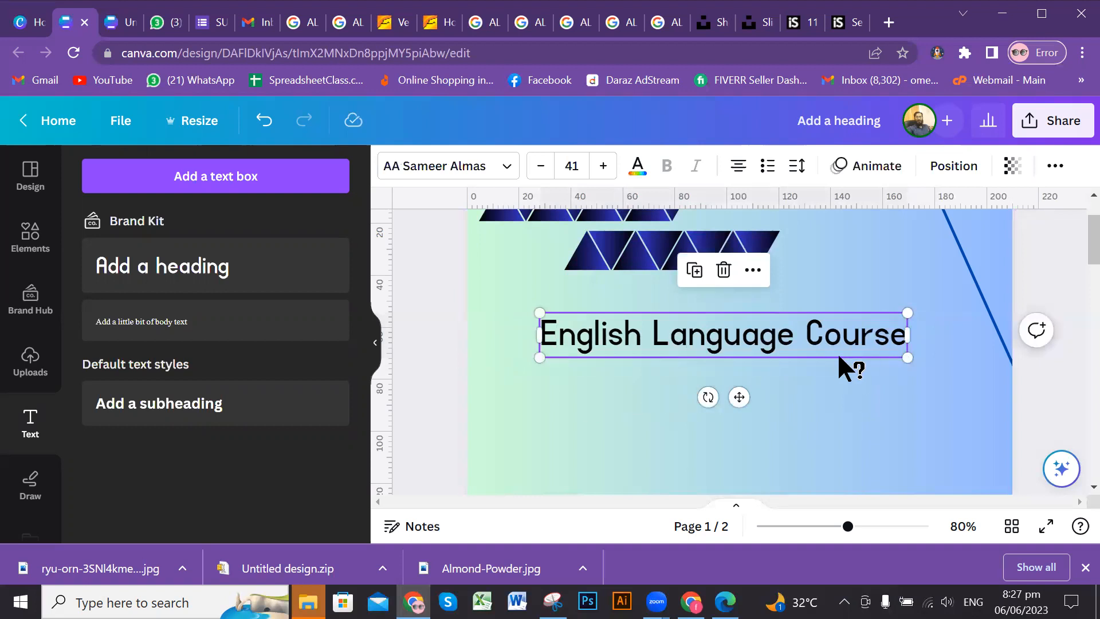
left_click(640, 170)
scroll(166, 319, "down", 3)
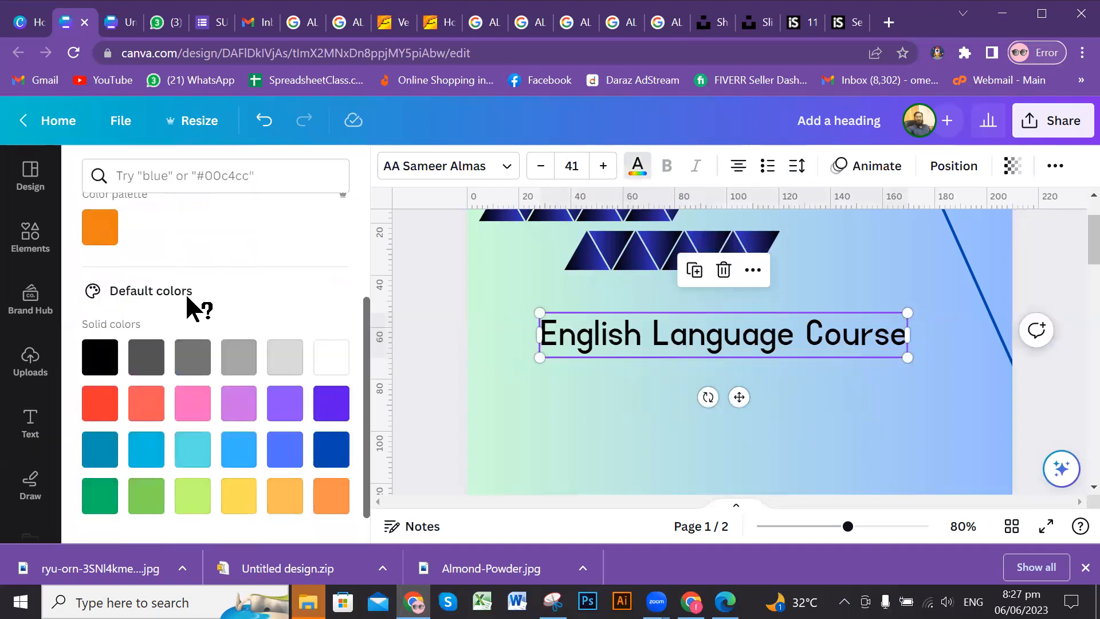
scroll(194, 309, "down", 1)
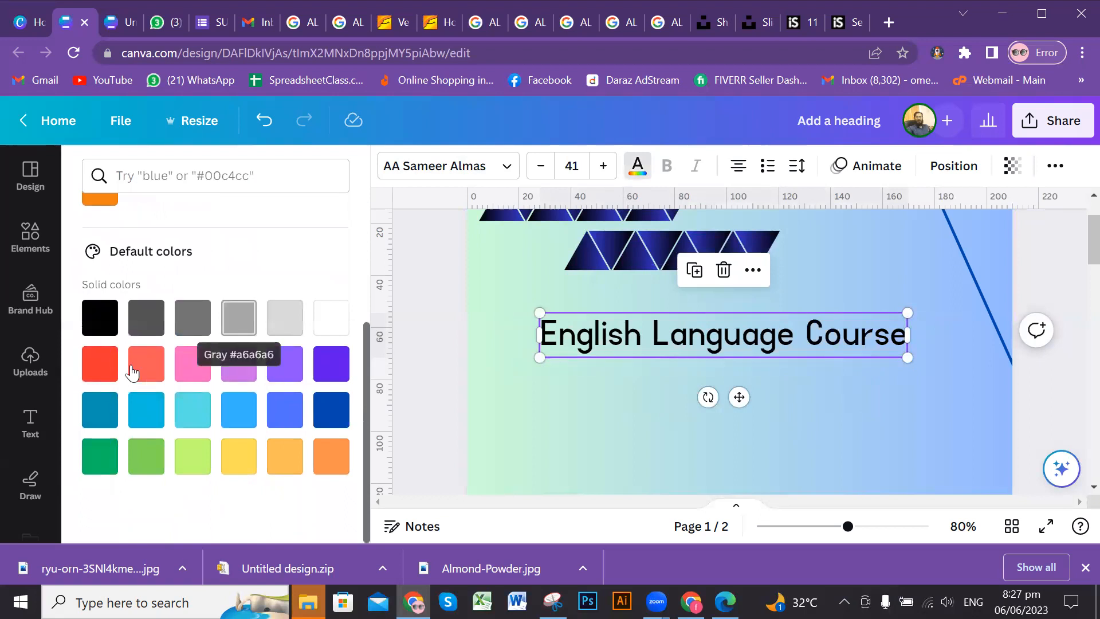
left_click(99, 365)
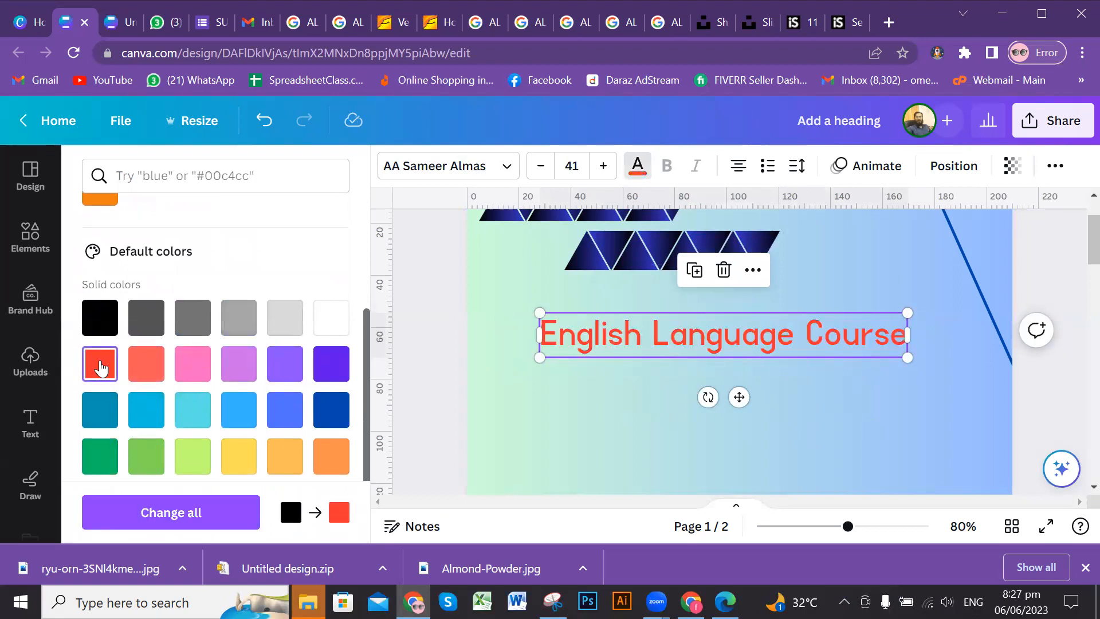
left_click(191, 366)
left_click(240, 367)
left_click(284, 364)
left_click(332, 364)
left_click(339, 411)
left_click(337, 325)
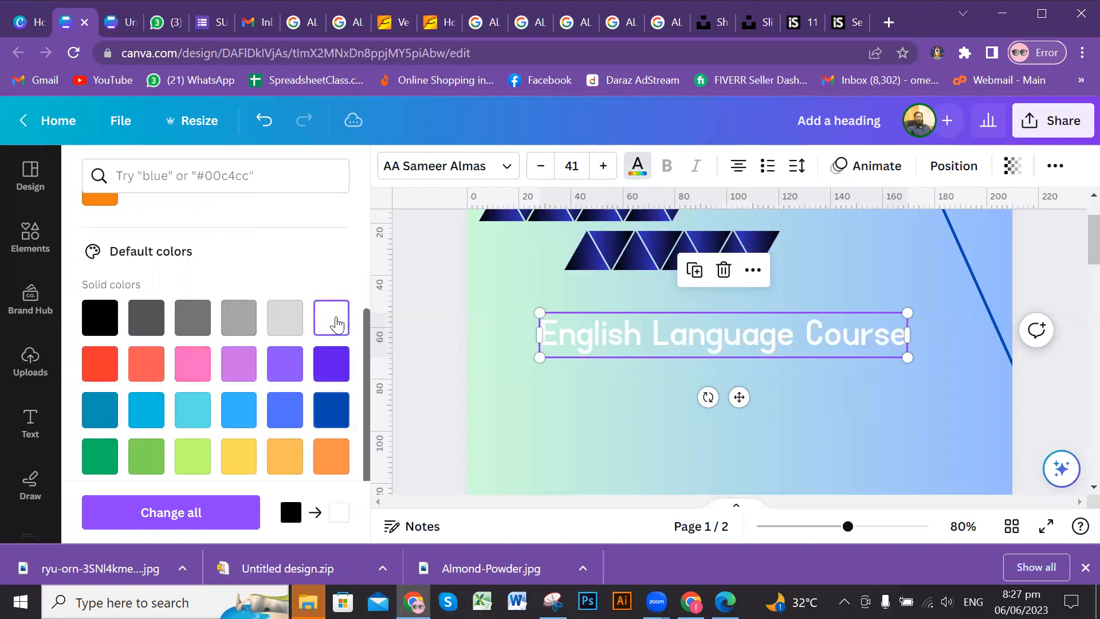
Try orange and several blue shades on the heading text and set it back to black
left_click(334, 457)
left_click(330, 411)
left_click(281, 414)
left_click(243, 420)
left_click(147, 410)
left_click(100, 409)
left_click(95, 329)
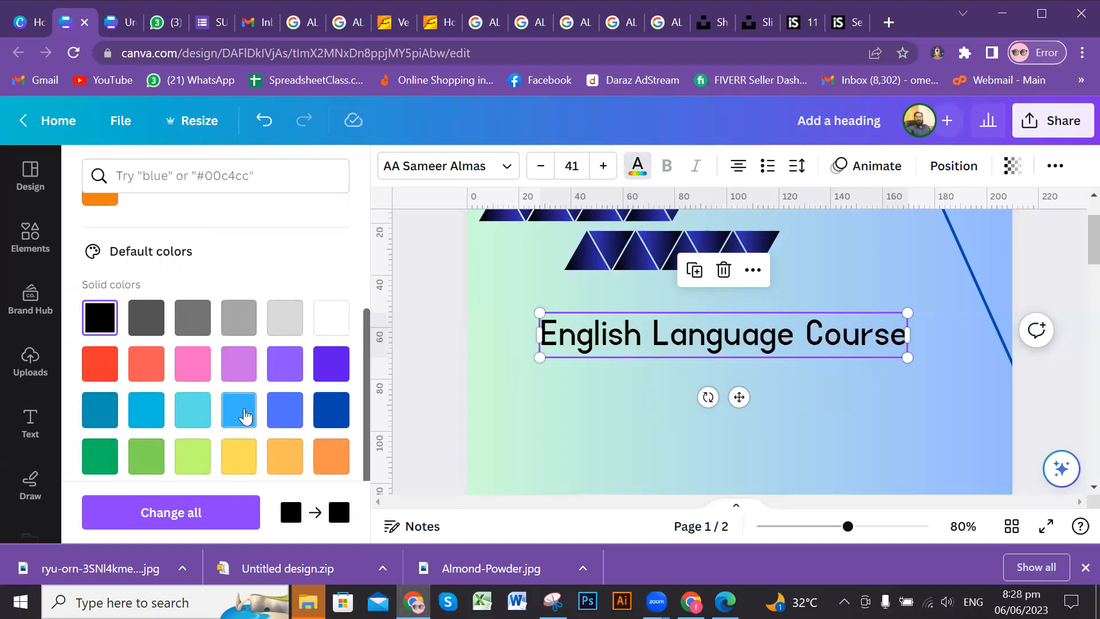
left_click(647, 395)
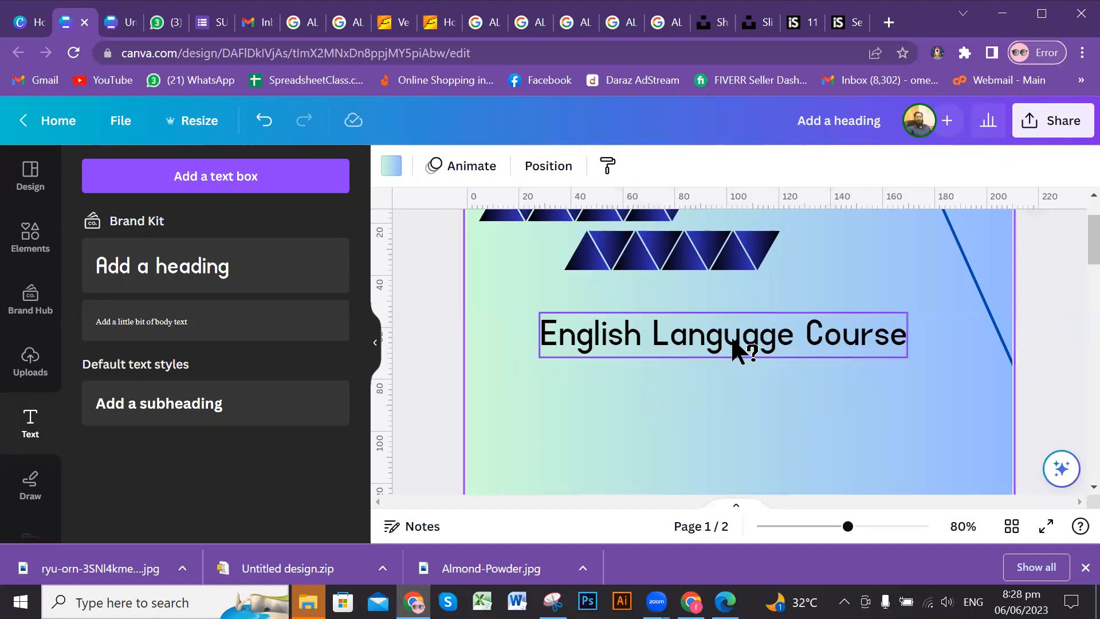
Color only the word "Language" in the heading with the Brand Kit's orange
left_click(778, 344)
left_click(780, 344)
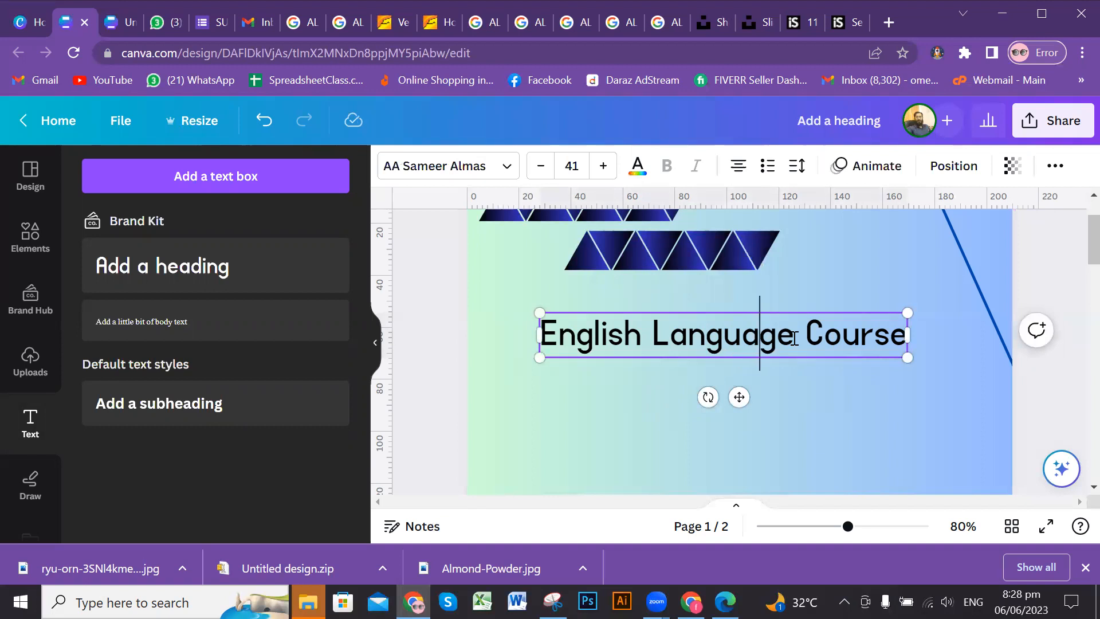
left_click_drag(712, 338, 657, 344)
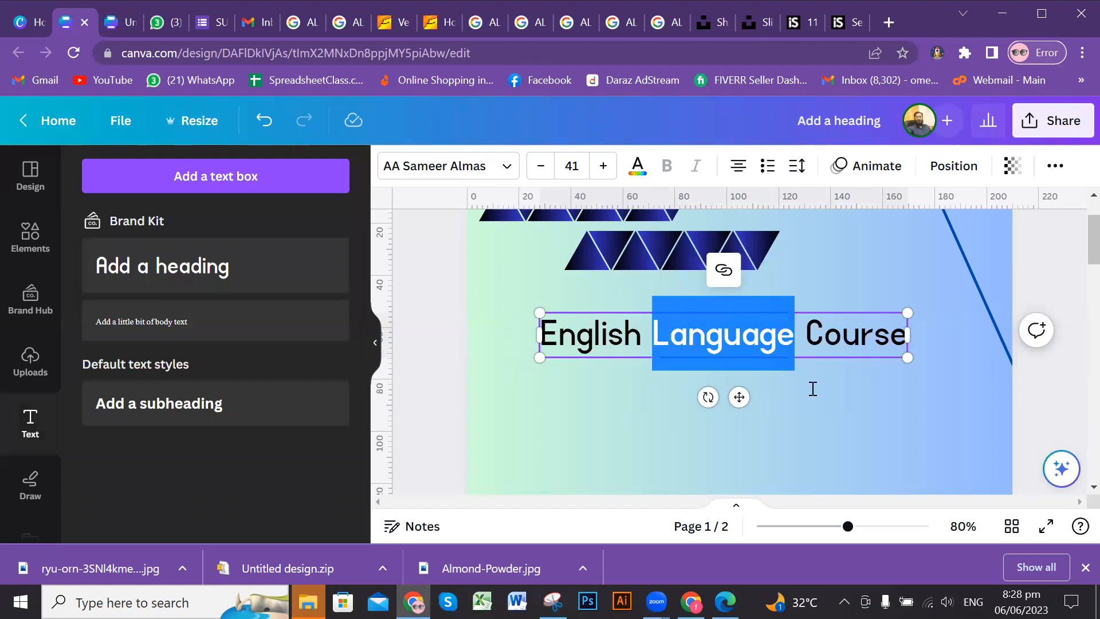
left_click(638, 166)
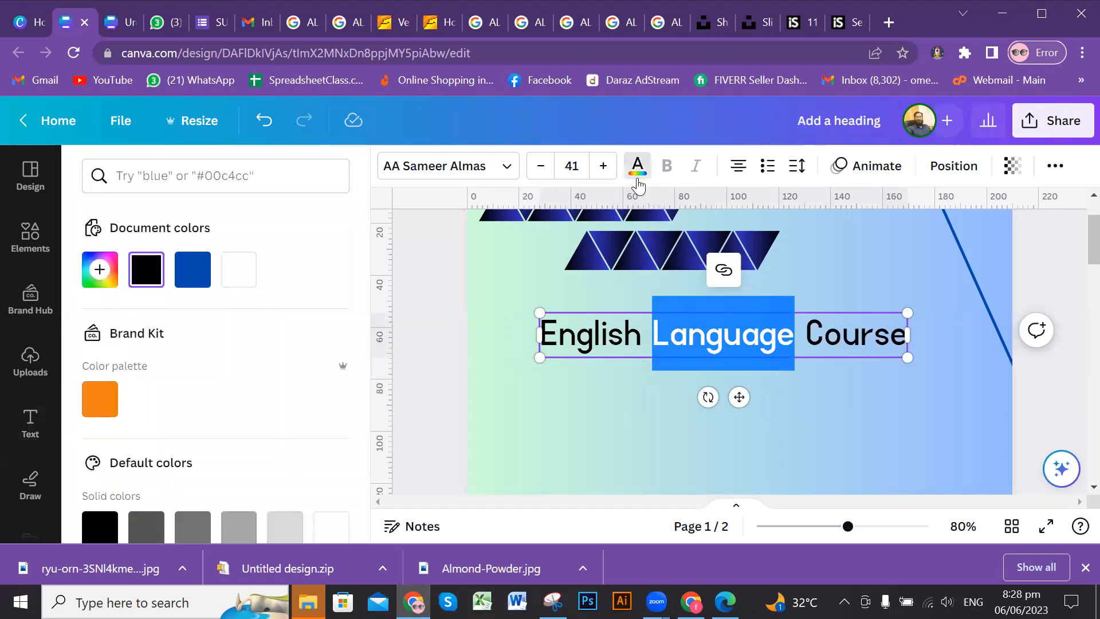
scroll(195, 371, "down", 4)
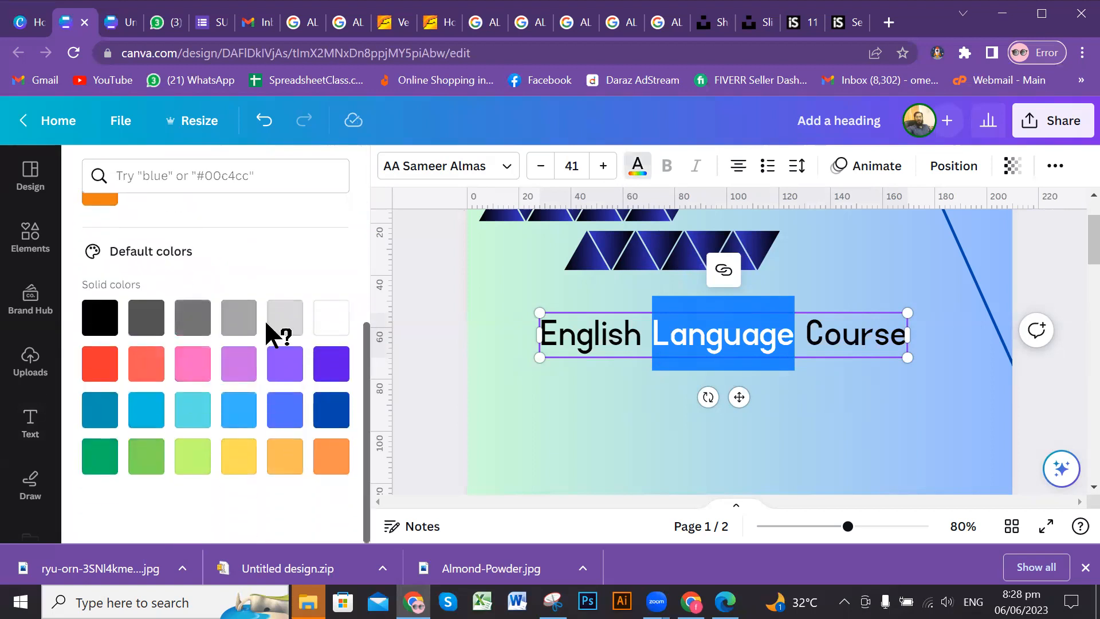
left_click(283, 329)
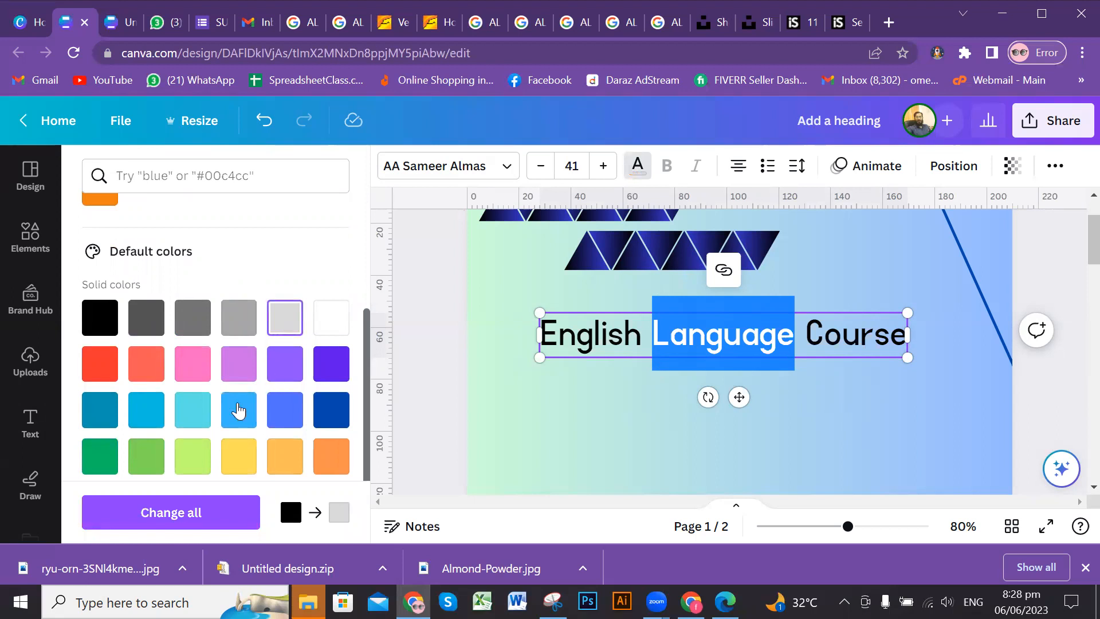
scroll(238, 410, "up", 3)
left_click(100, 362)
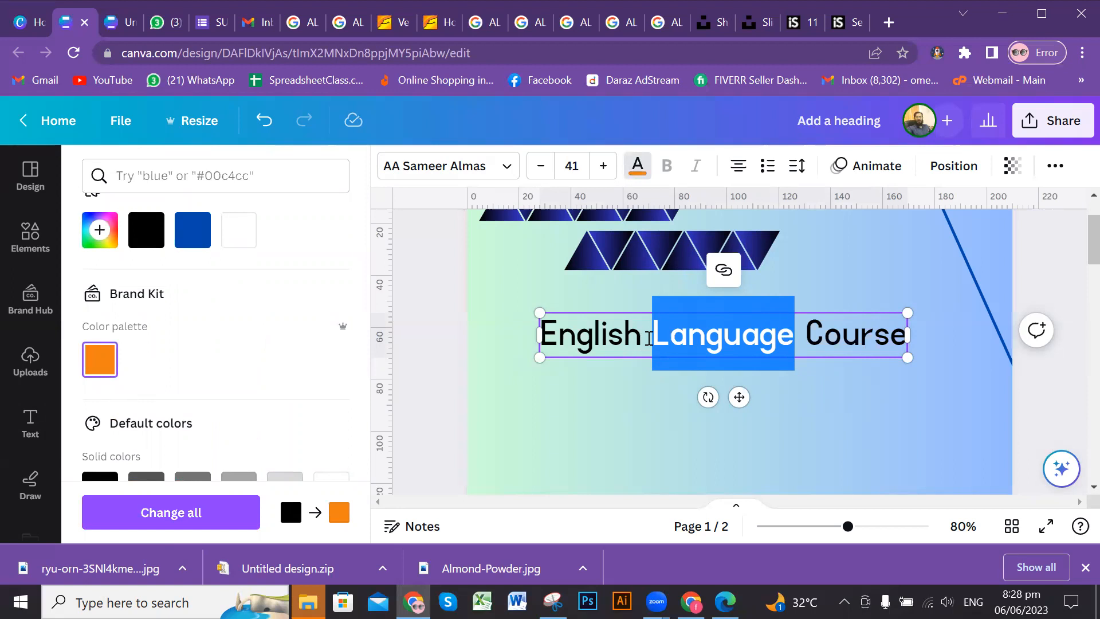
left_click(99, 367)
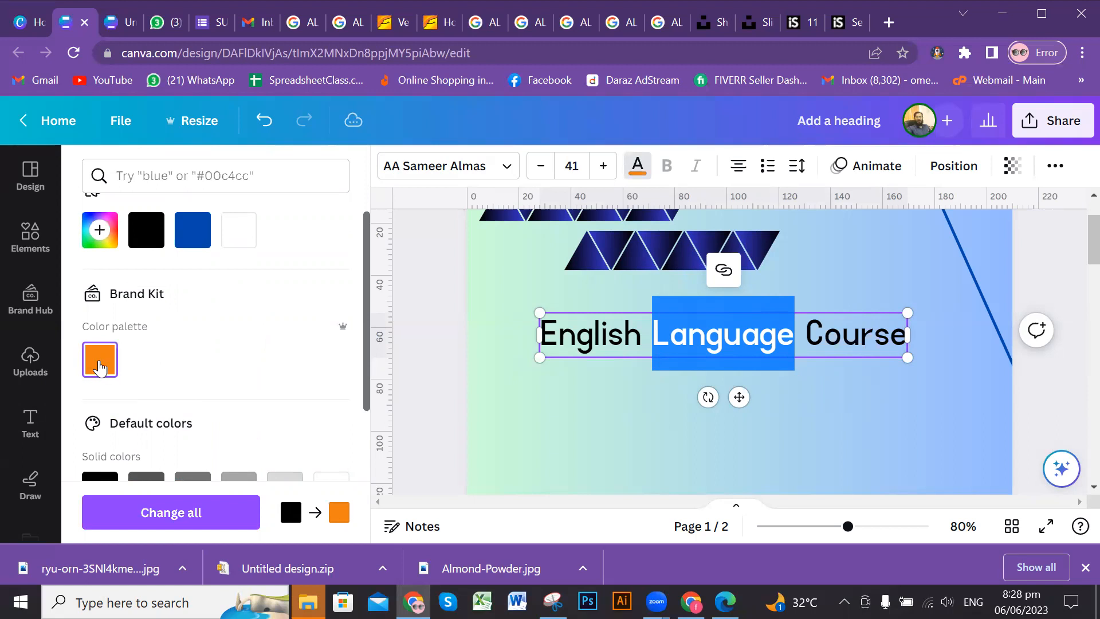
left_click(844, 391)
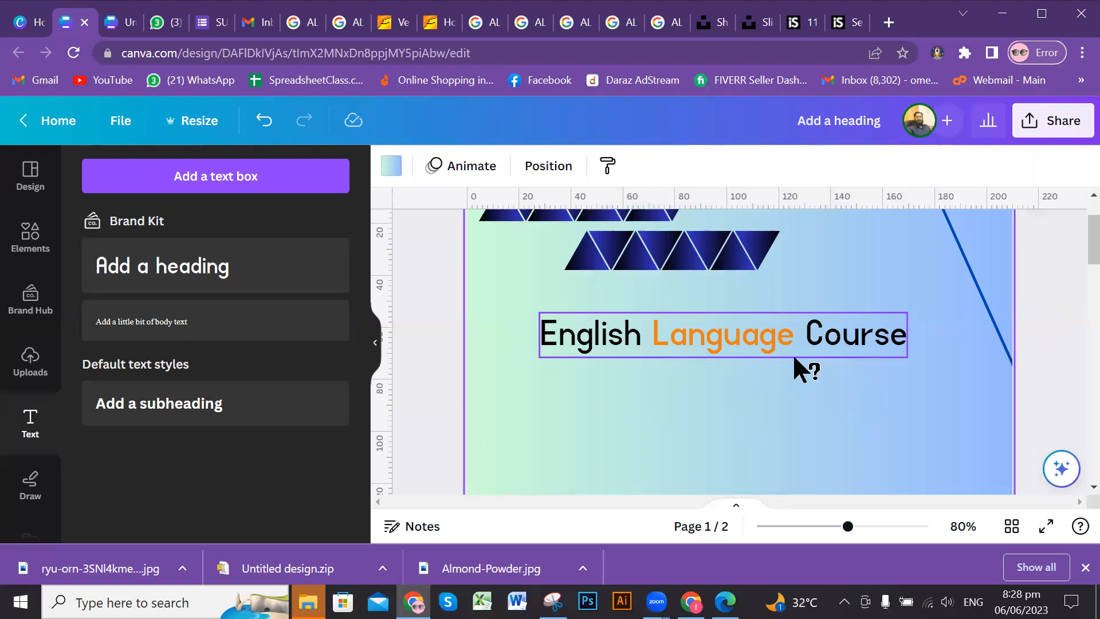
Try several positions for the heading in the open area below the second triangle row
left_click_drag(842, 316, 830, 365)
left_click(828, 389)
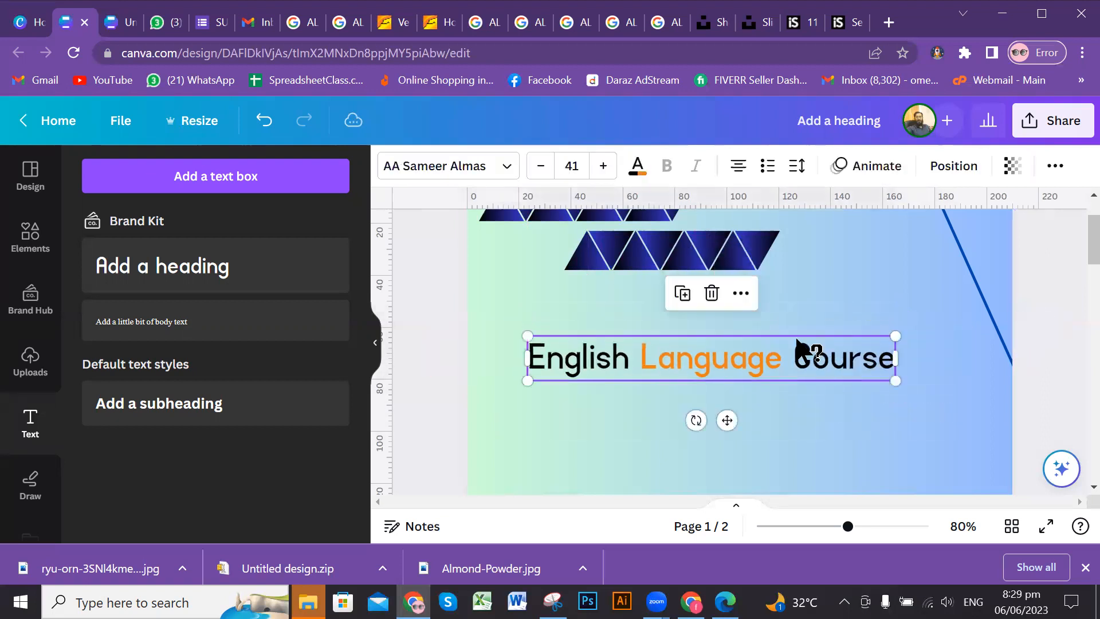
left_click(820, 417)
left_click(824, 357)
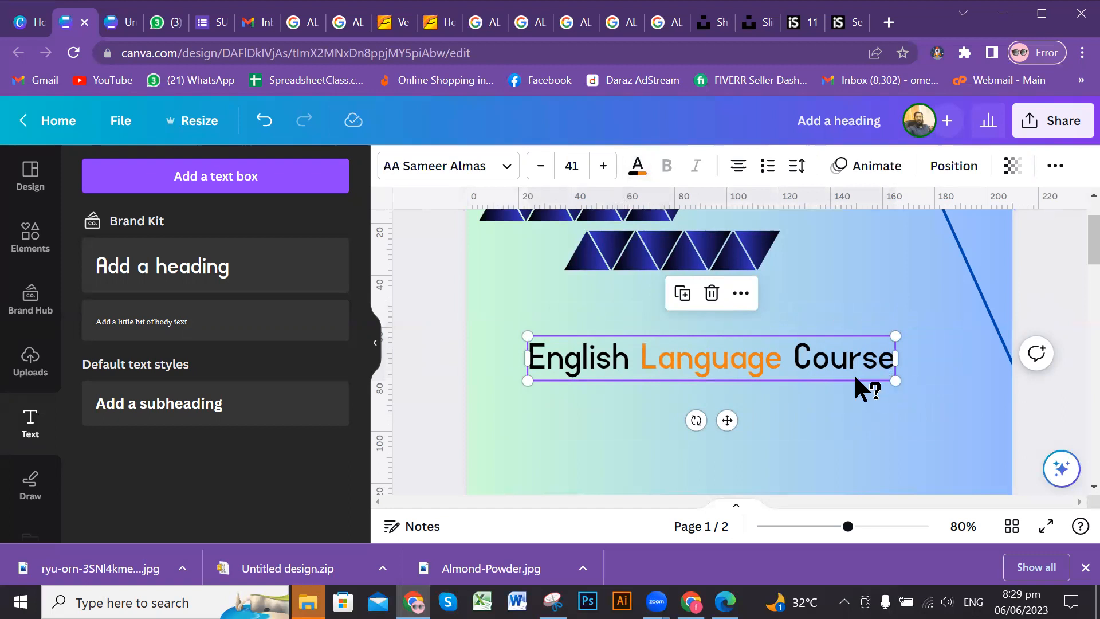
left_click_drag(790, 359, 826, 363)
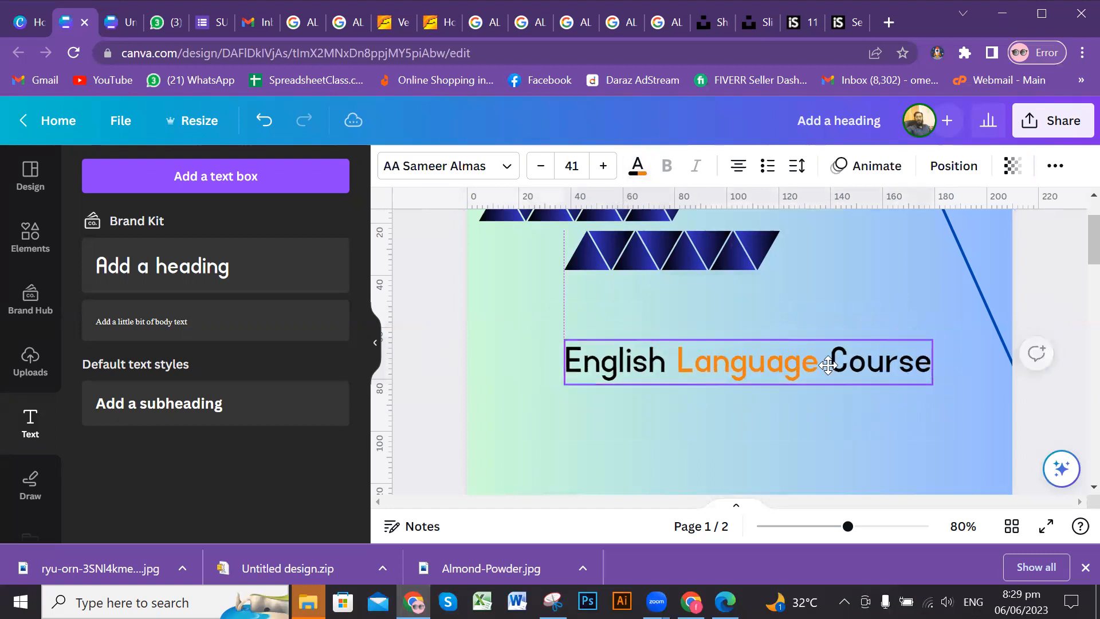
left_click_drag(554, 133, 772, 357)
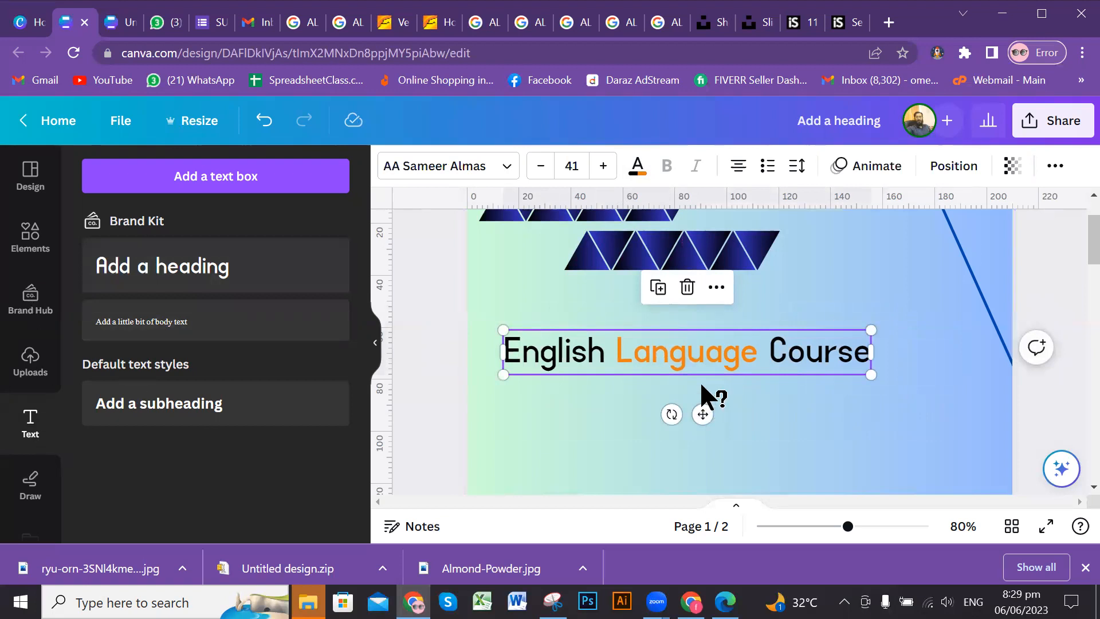
left_click_drag(737, 363, 758, 347)
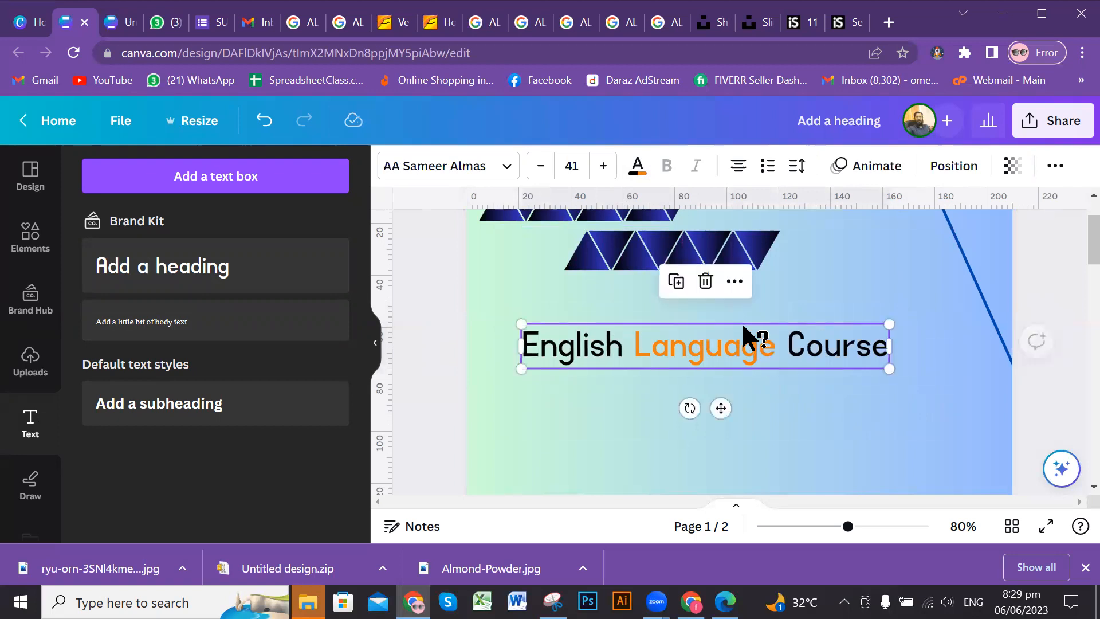
Search the elements library for "computer" and show all matching graphics
left_click(31, 252)
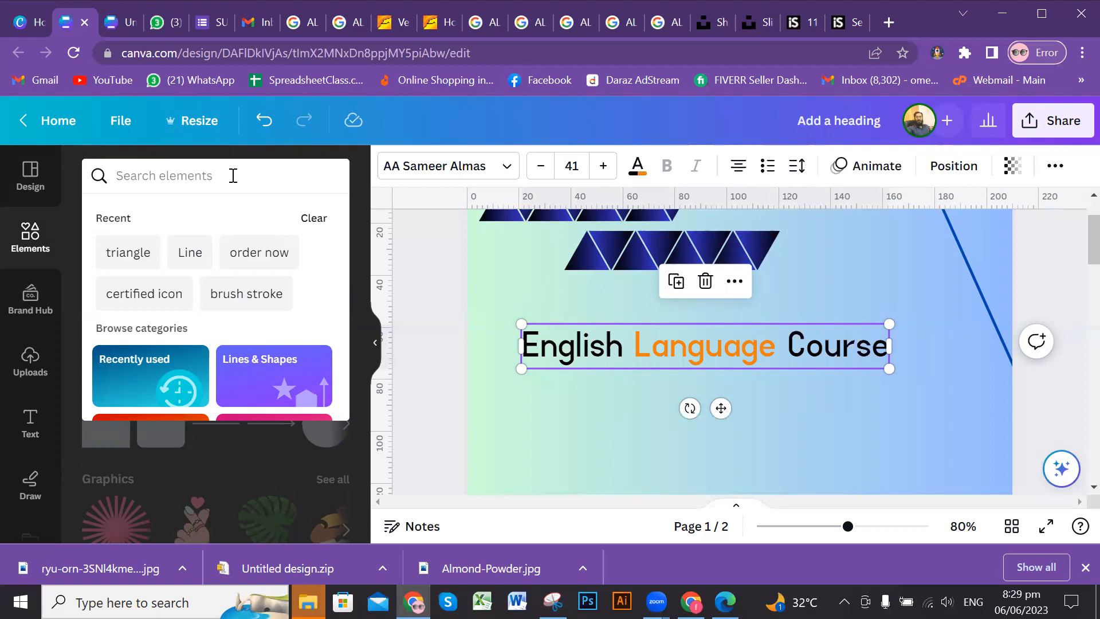
type("computer")
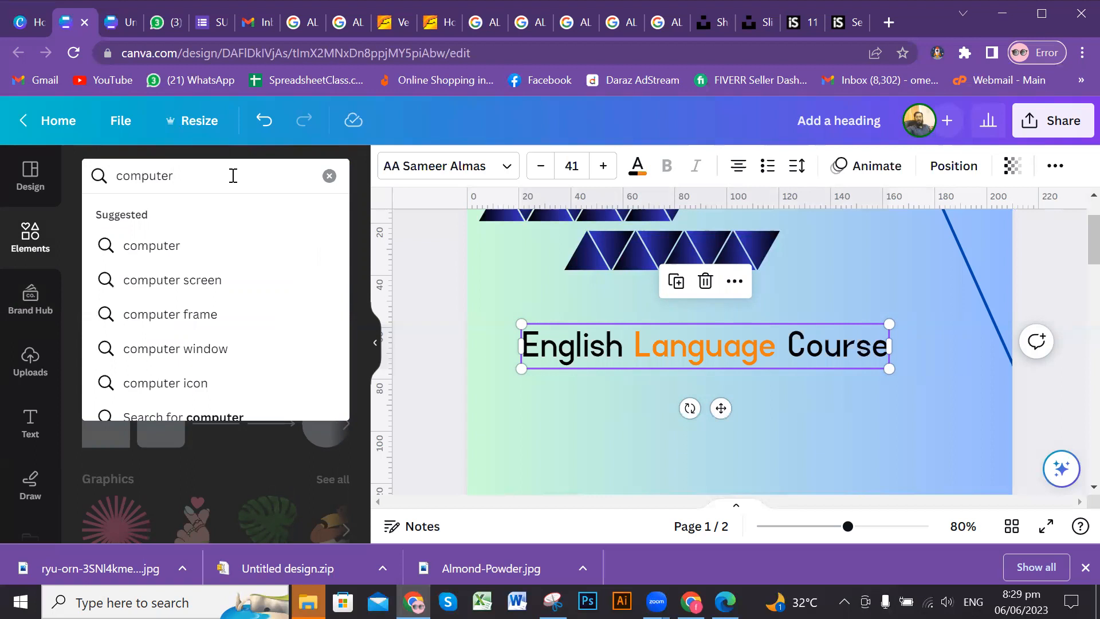
key("Return")
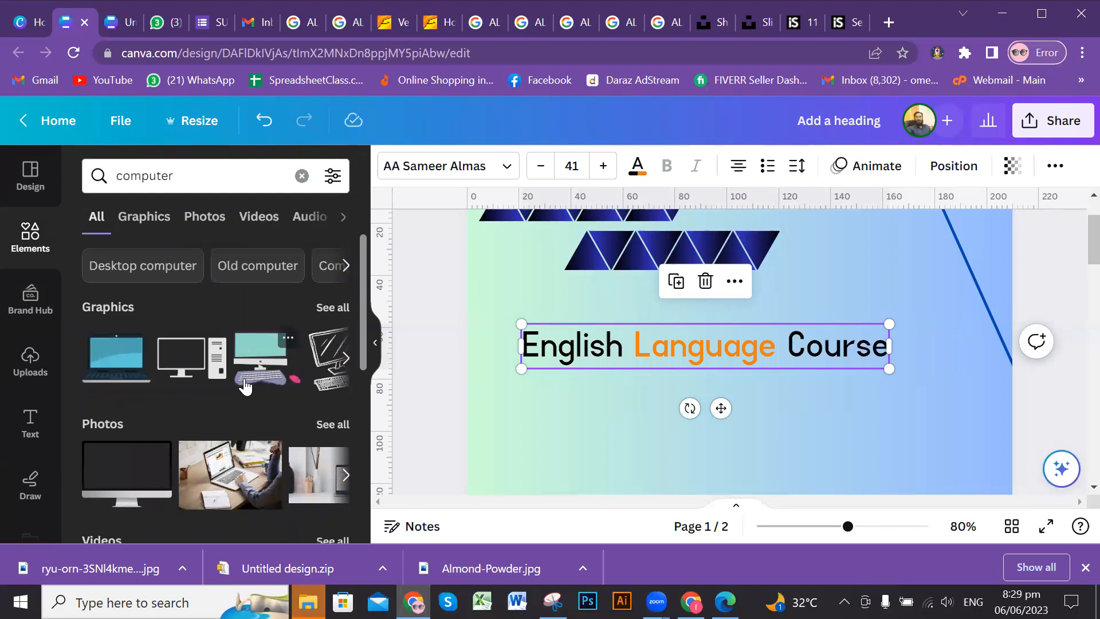
scroll(246, 381, "down", 2)
scroll(245, 378, "down", 5)
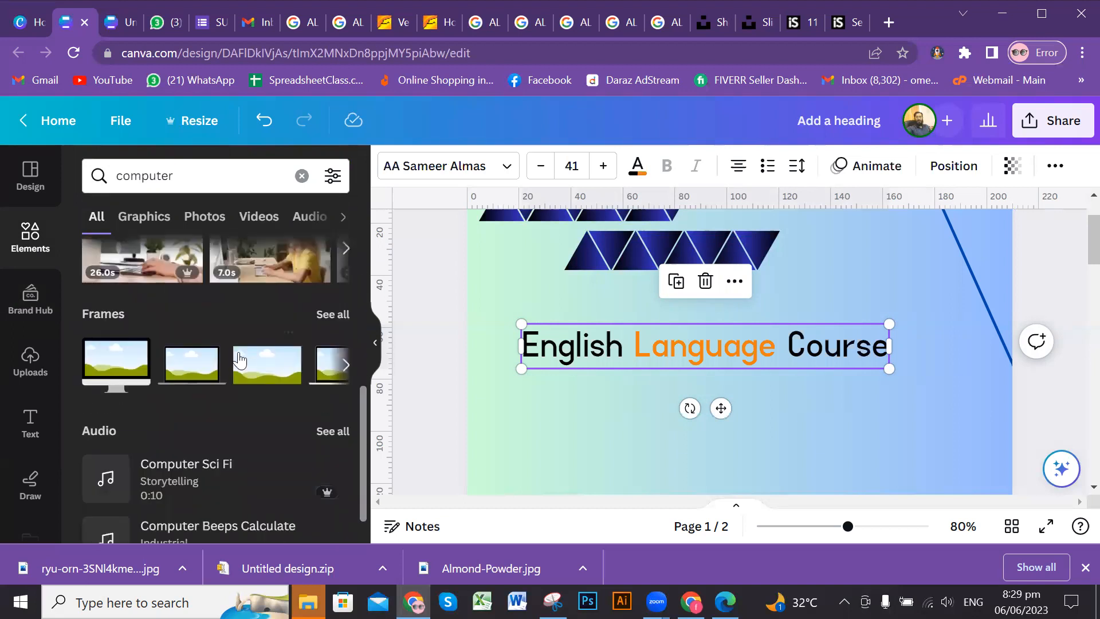
scroll(246, 360, "up", 6)
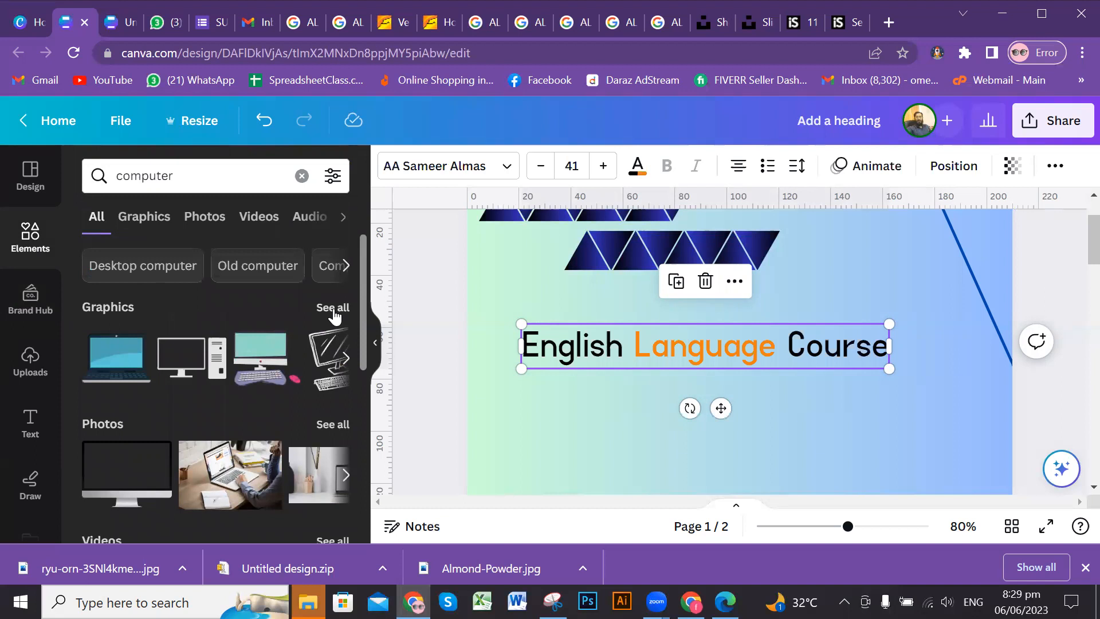
left_click(334, 310)
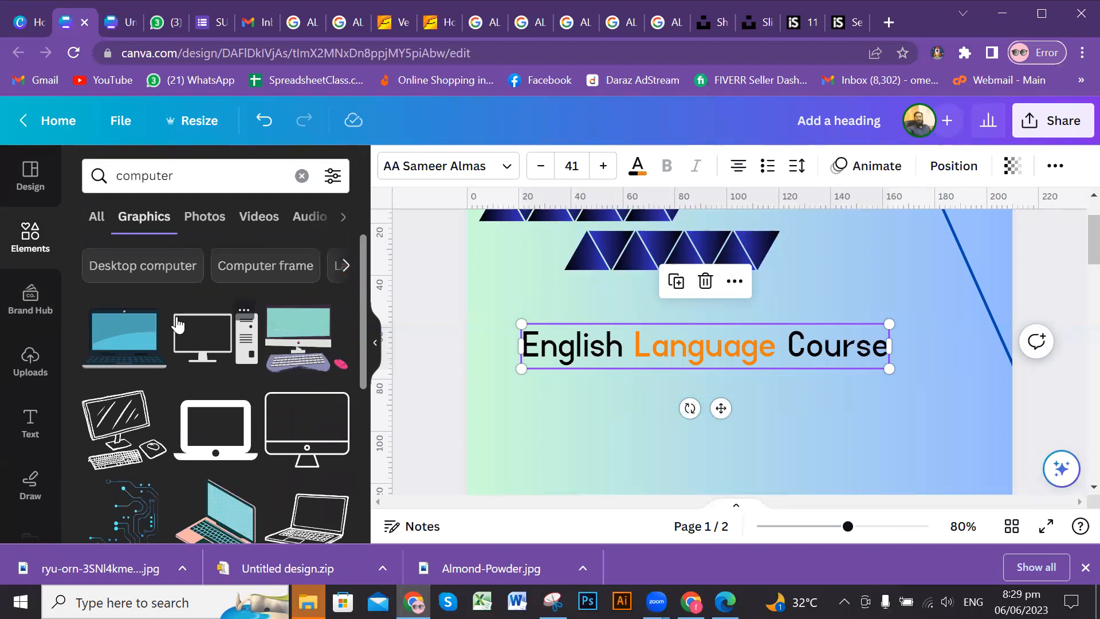
Move the heading well below the second triangle row and browse the computer graphics for a suitable picture
left_click_drag(655, 344, 666, 433)
scroll(195, 378, "down", 5)
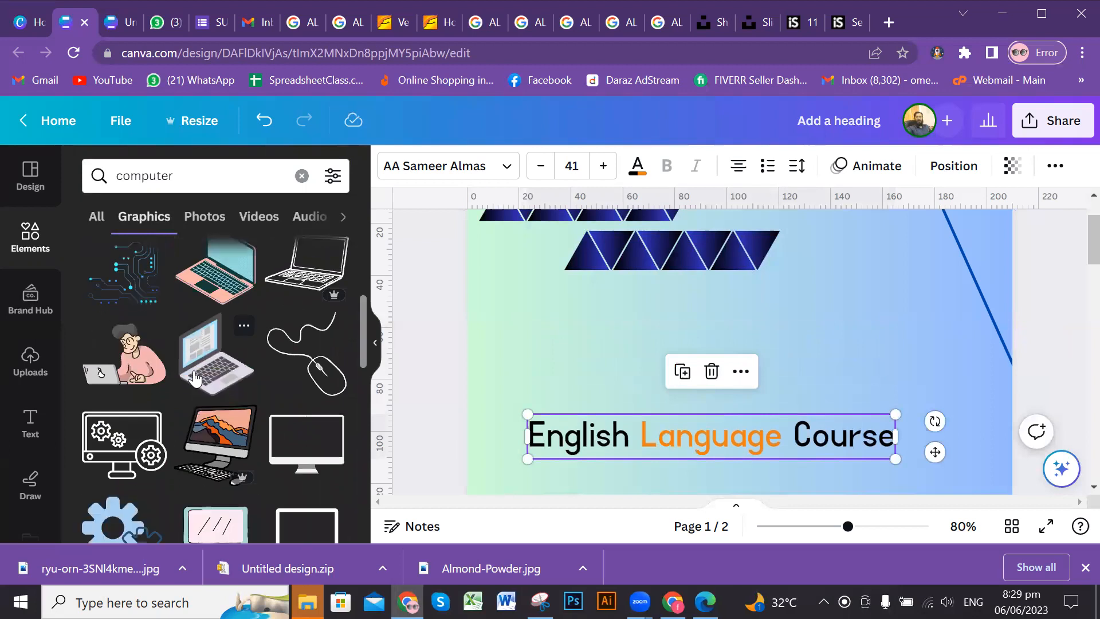
scroll(195, 378, "down", 2)
scroll(196, 373, "down", 3)
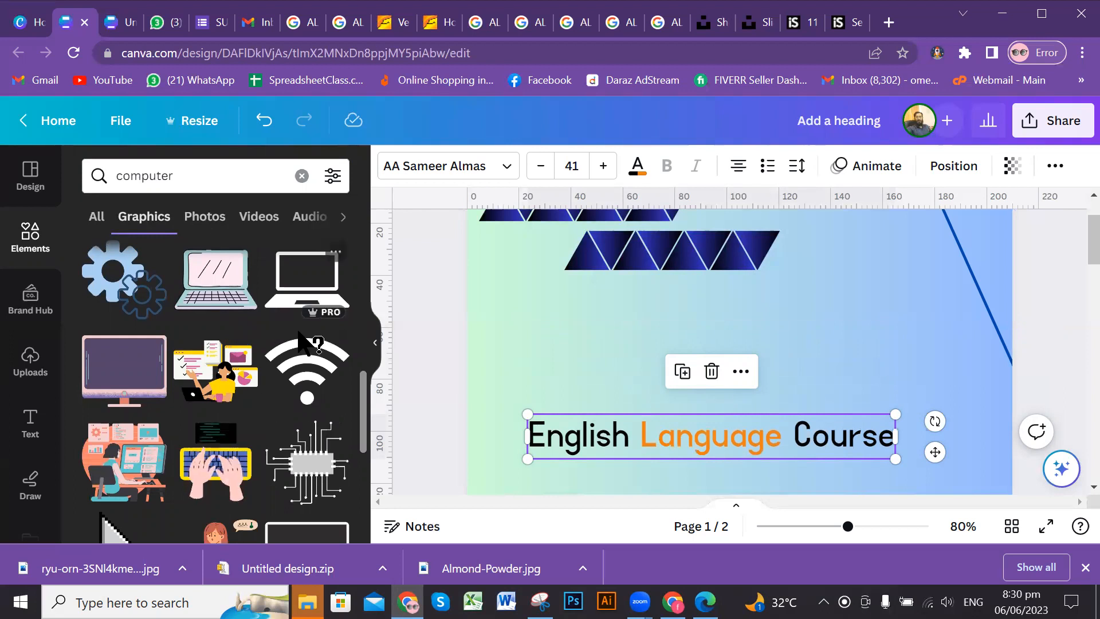
scroll(304, 344, "down", 2)
scroll(172, 320, "up", 5)
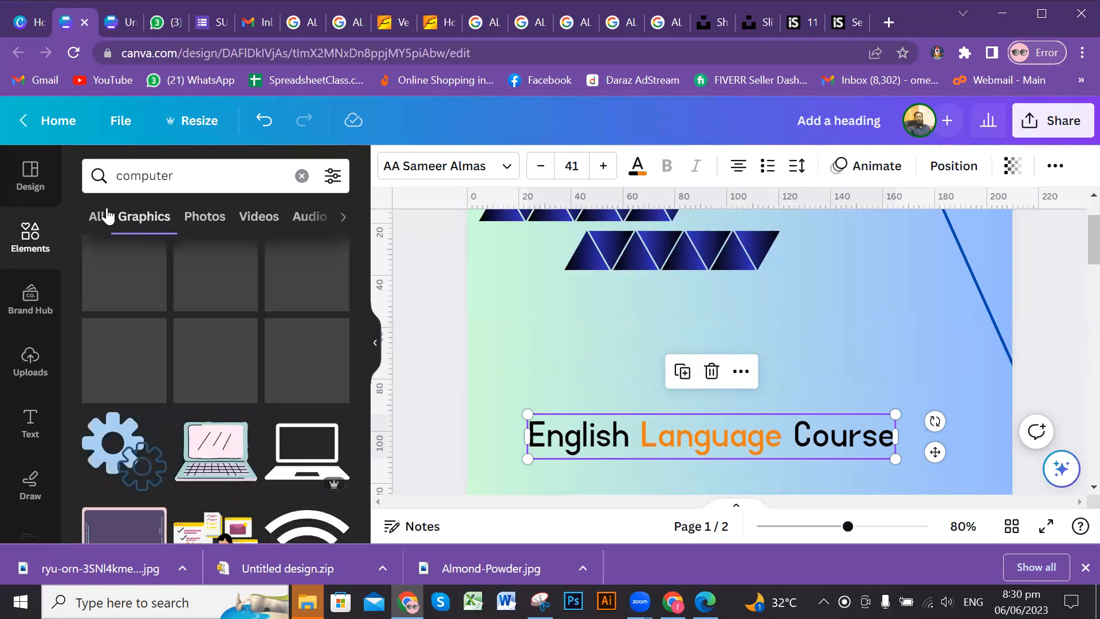
Switch the computer results to photos and look through them for an image that suits the flyer
left_click(207, 217)
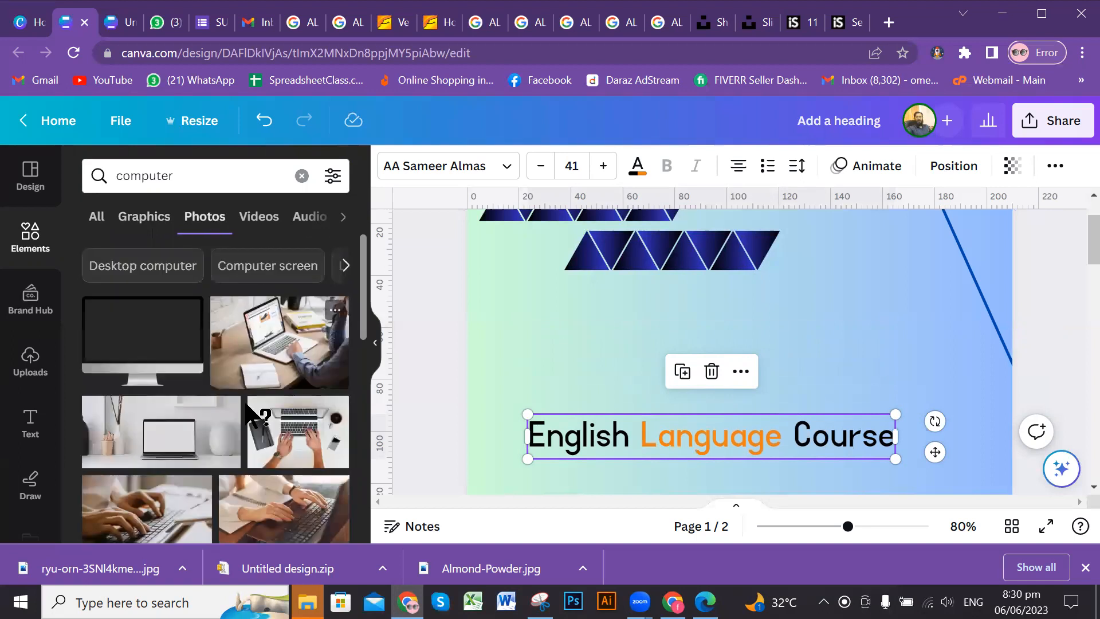
scroll(245, 404, "down", 2)
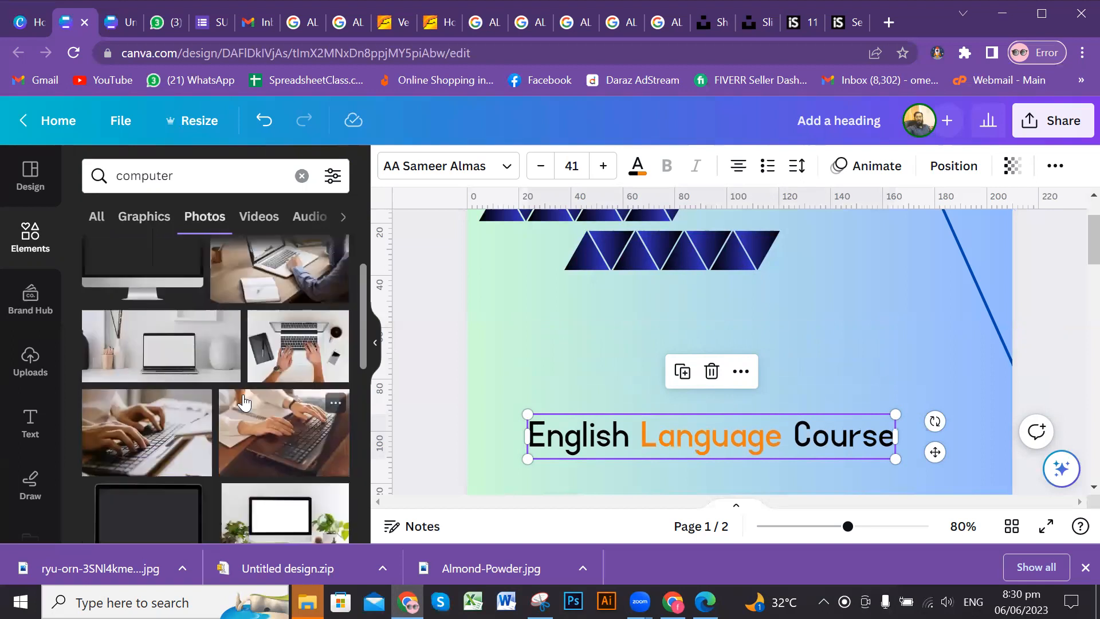
scroll(245, 410, "down", 3)
scroll(253, 379, "down", 3)
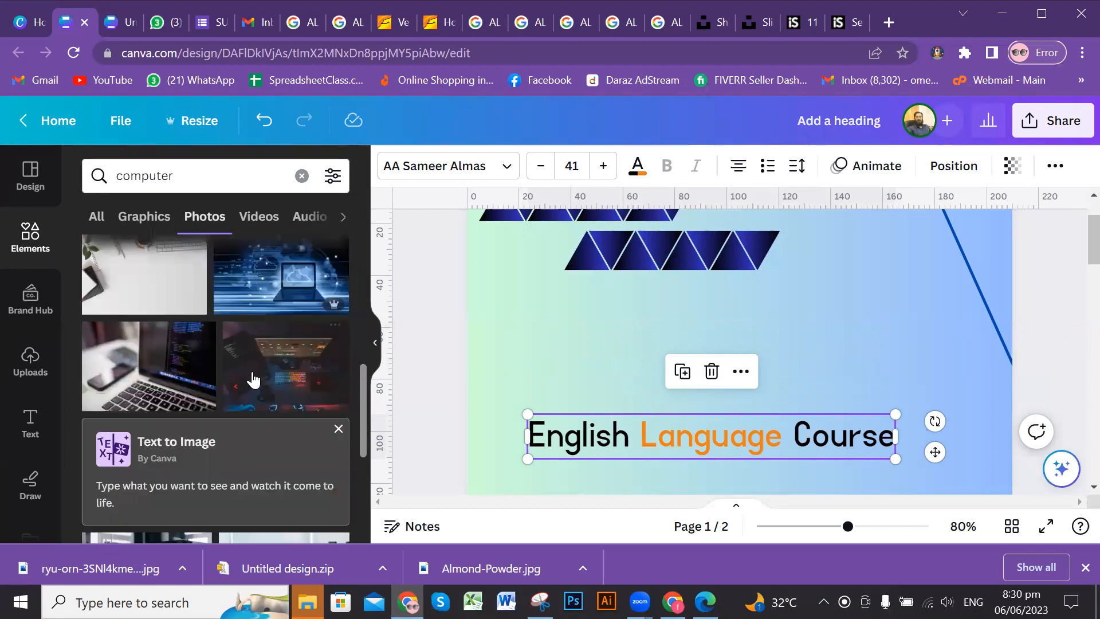
scroll(255, 378, "up", 8)
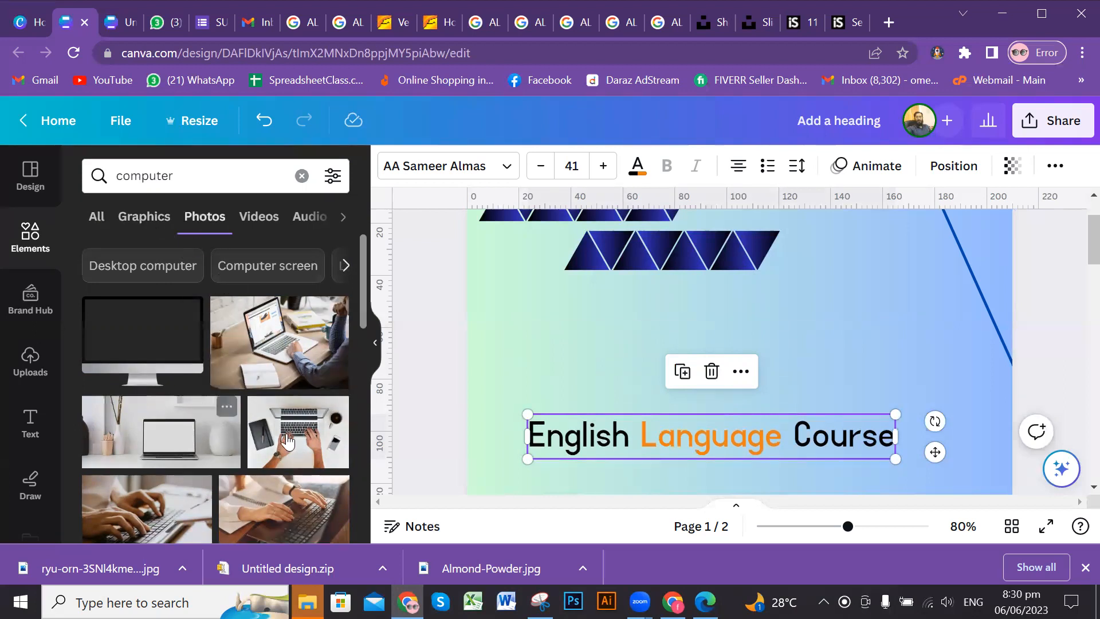
scroll(211, 420, "down", 1)
scroll(210, 418, "down", 3)
scroll(212, 367, "up", 4)
Clear the "computer" term from the elements search
left_click(213, 175)
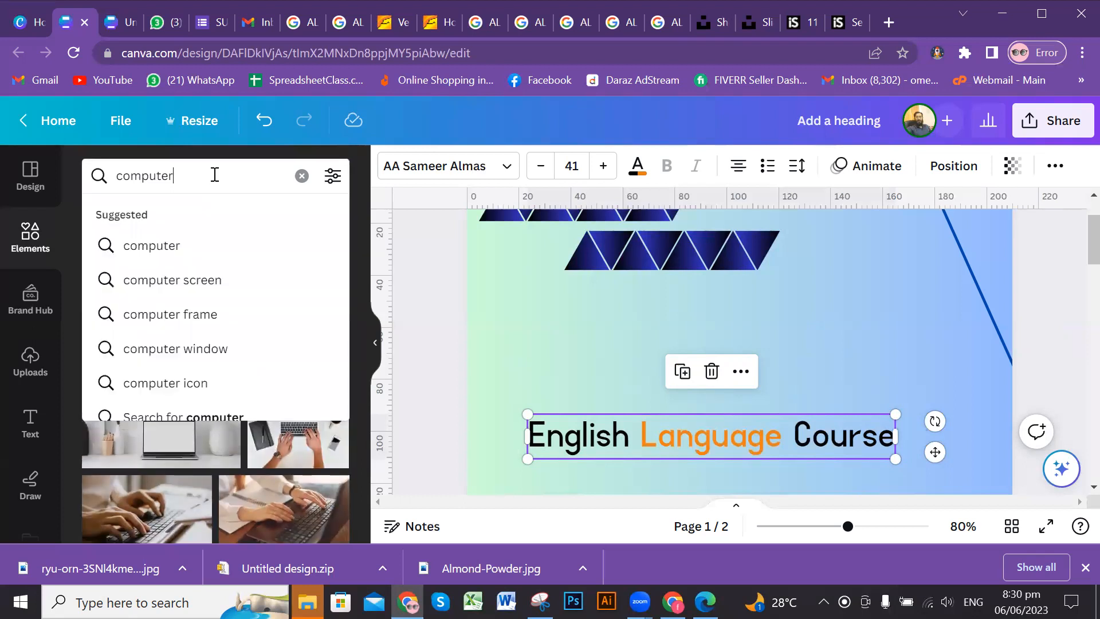
key("BackSpace")
key("BackSpace")
key("BackSpace")
key("BackSpace")
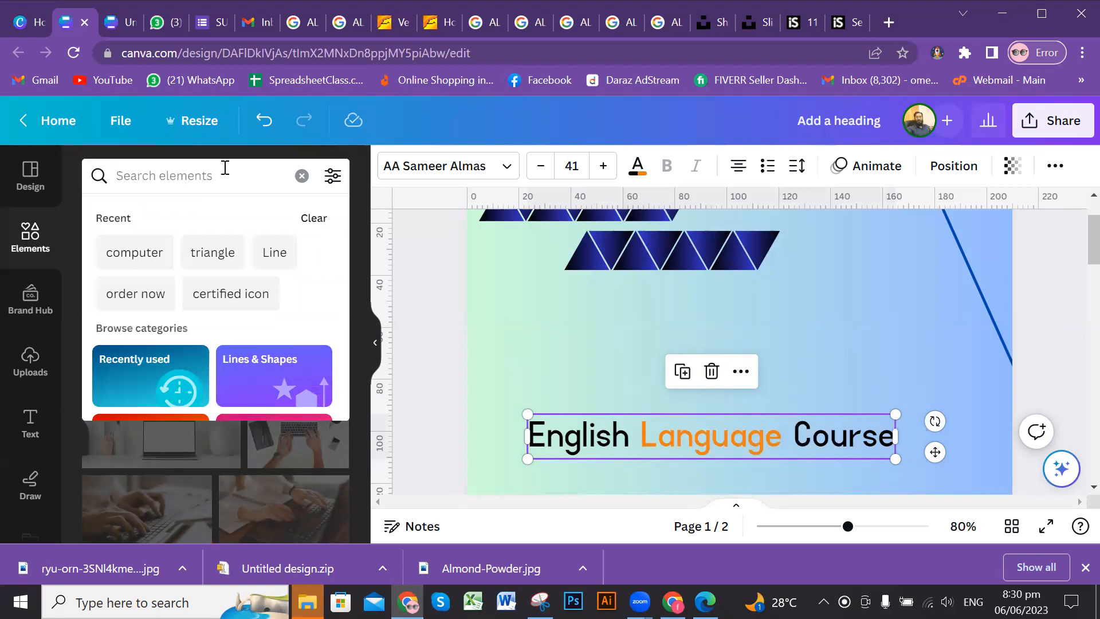
type("bru")
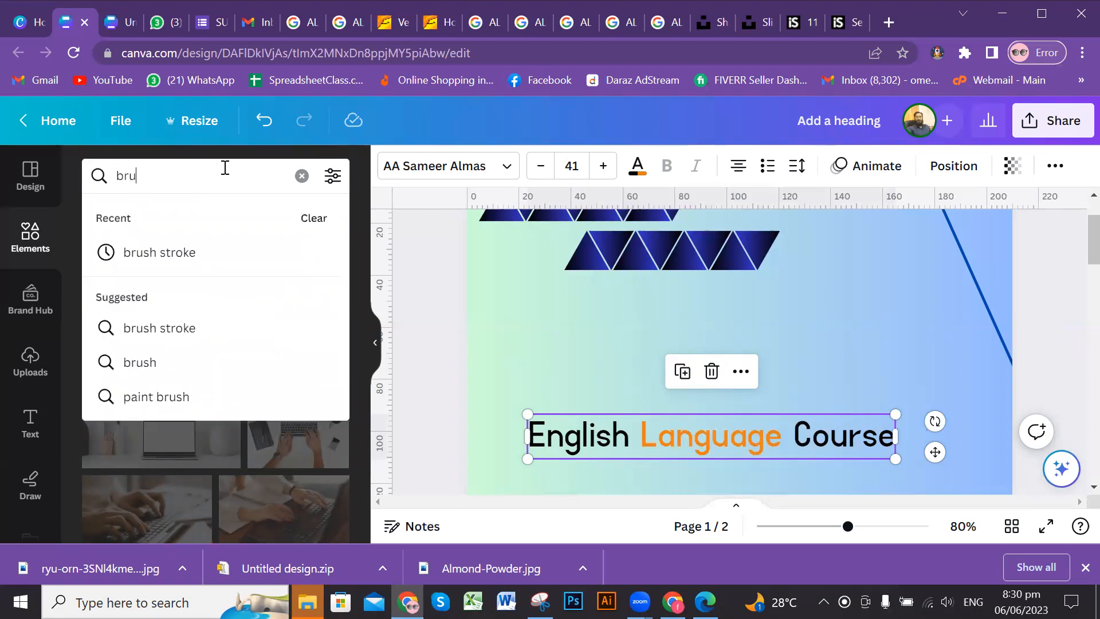
key("BackSpace")
key("BackSpace")
key("BackSpace")
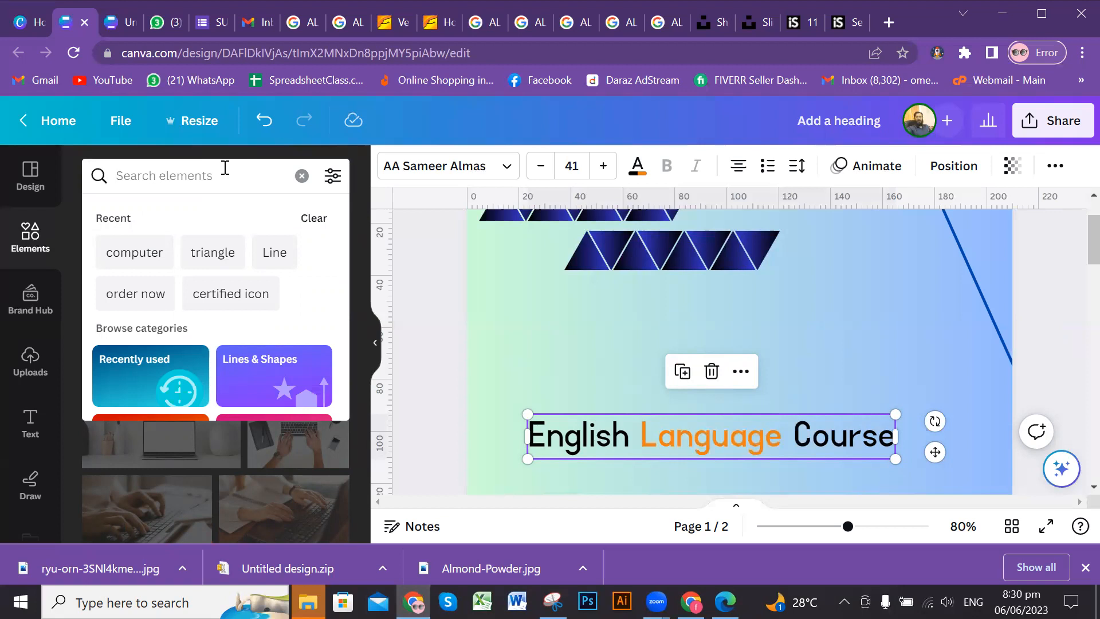
Search the photo elements for "apply now"
type("apply ")
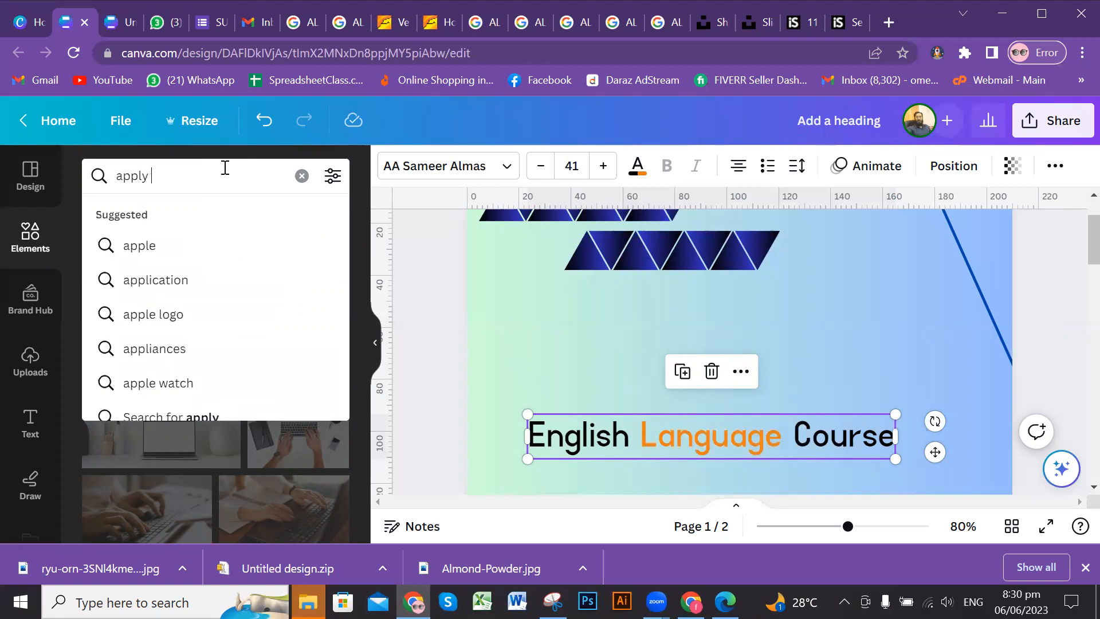
type("now")
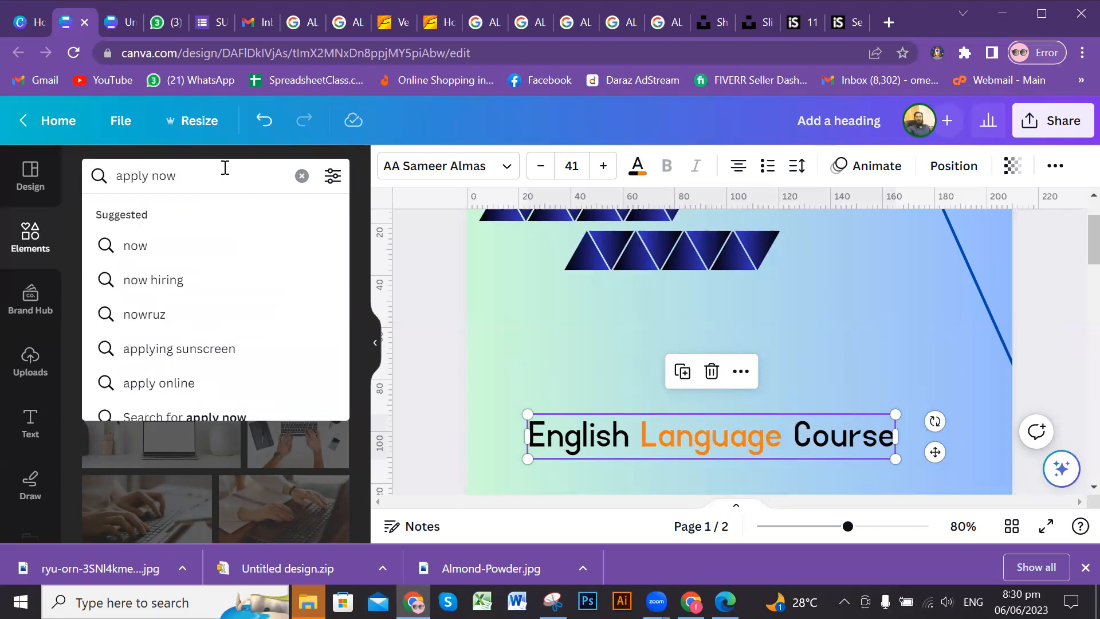
key("Return")
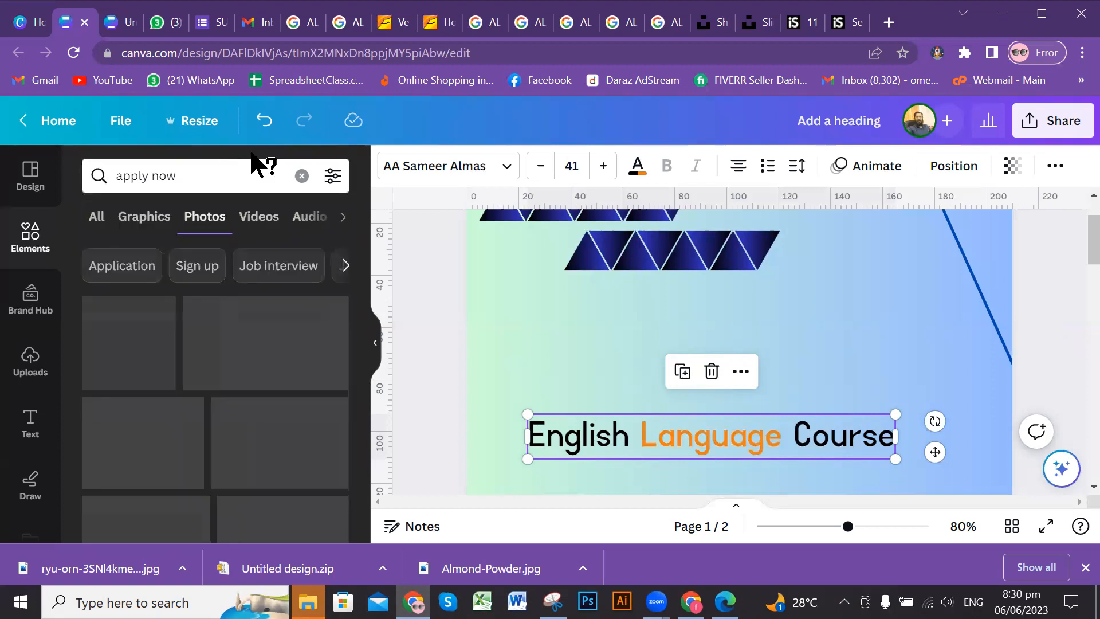
Move the heading back up to just below the second triangle row
left_click_drag(739, 434, 751, 328)
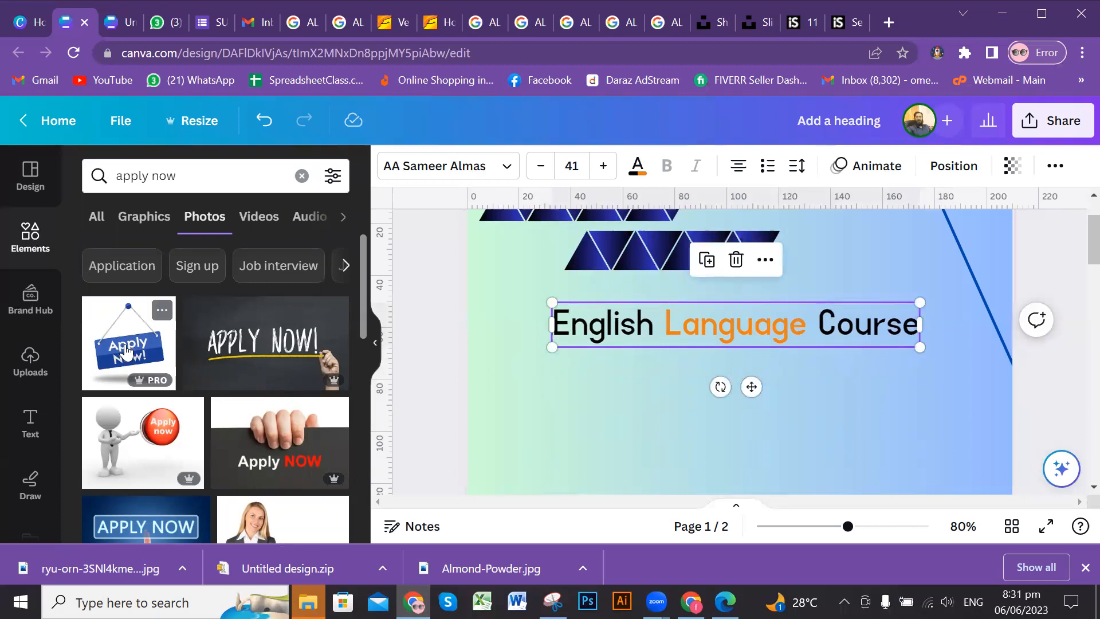
scroll(710, 354, "down", 6)
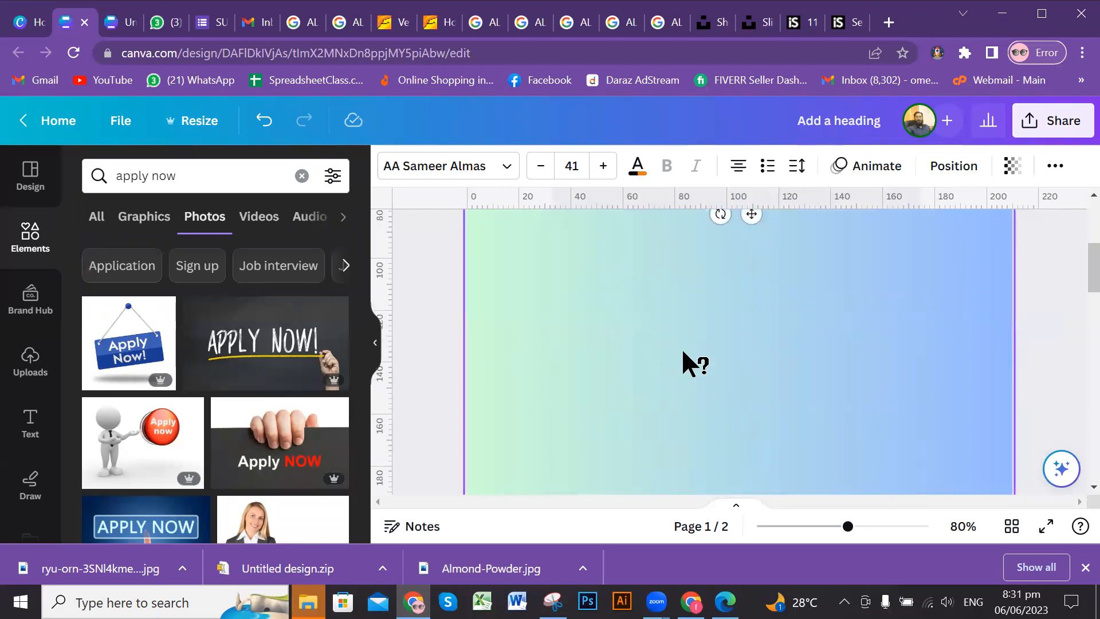
Look through the "apply now" photo results for an image that suits the space below the heading
scroll(686, 346, "down", 2)
scroll(686, 346, "up", 6)
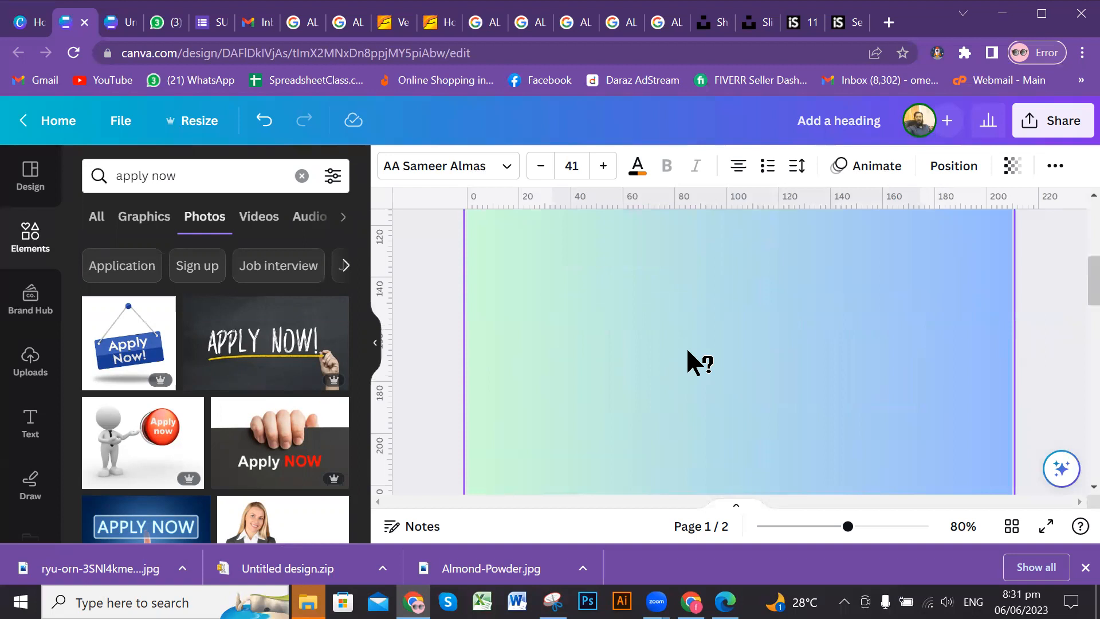
scroll(686, 347, "up", 2)
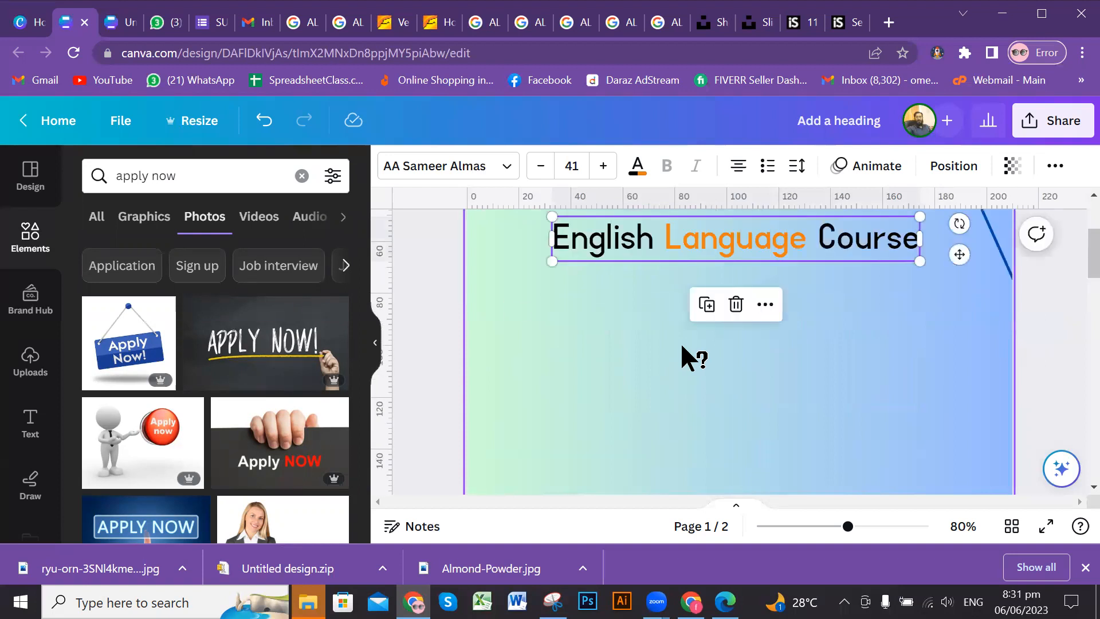
left_click(195, 169)
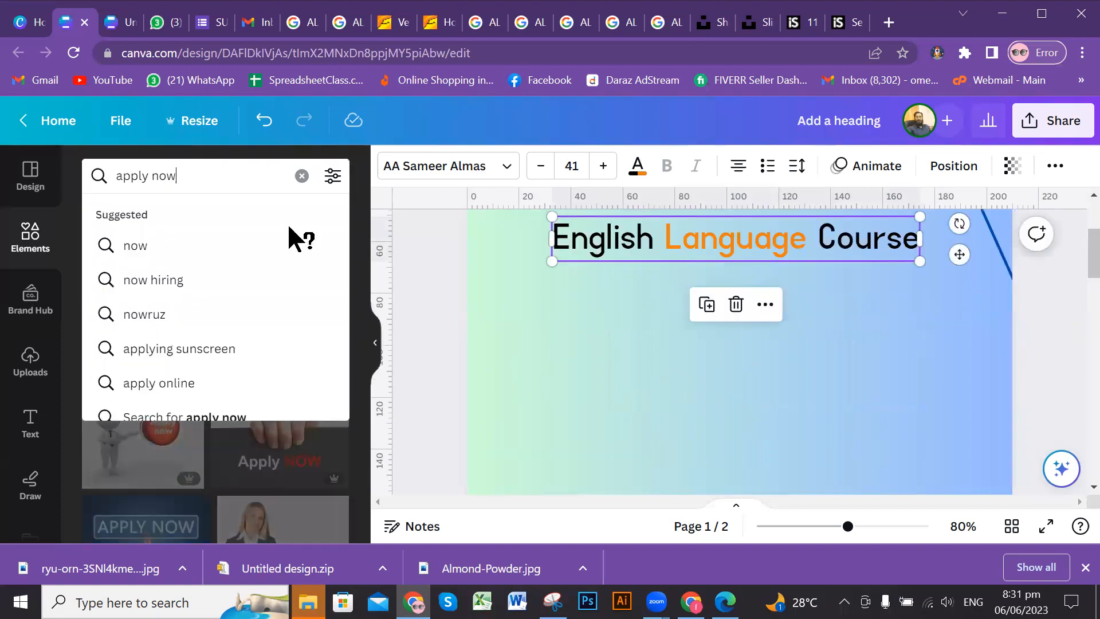
left_click(445, 274)
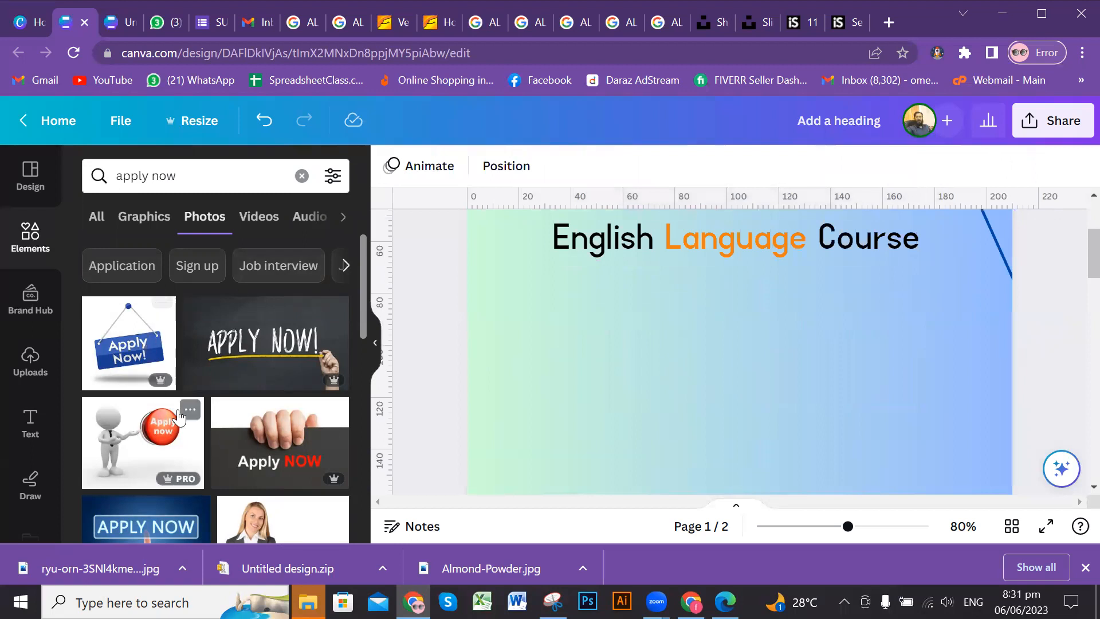
scroll(179, 417, "down", 5)
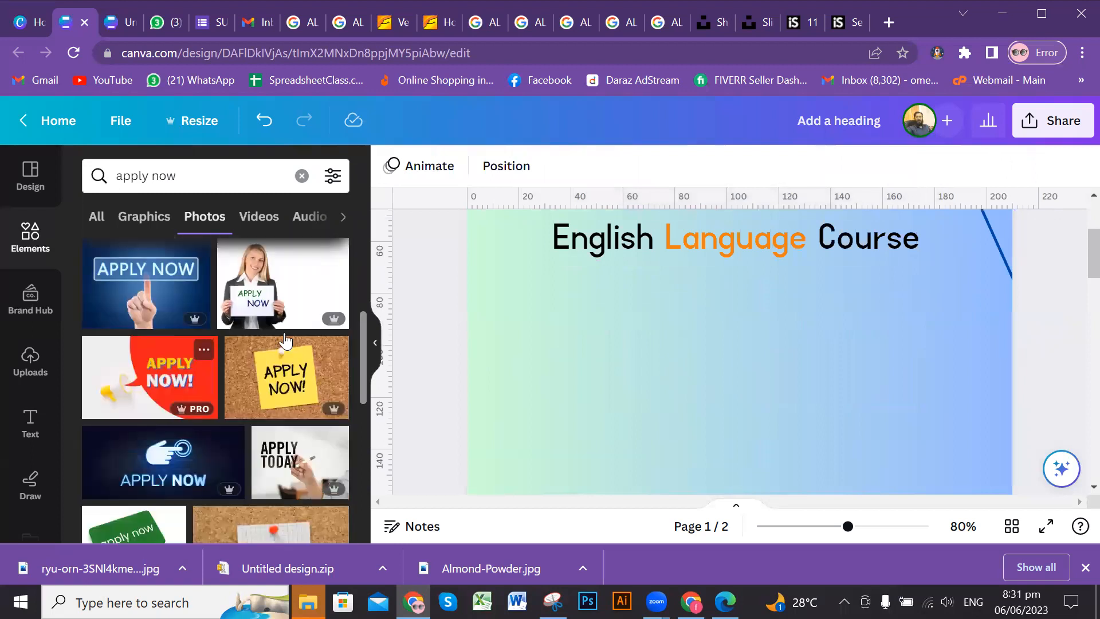
scroll(212, 380, "up", 5)
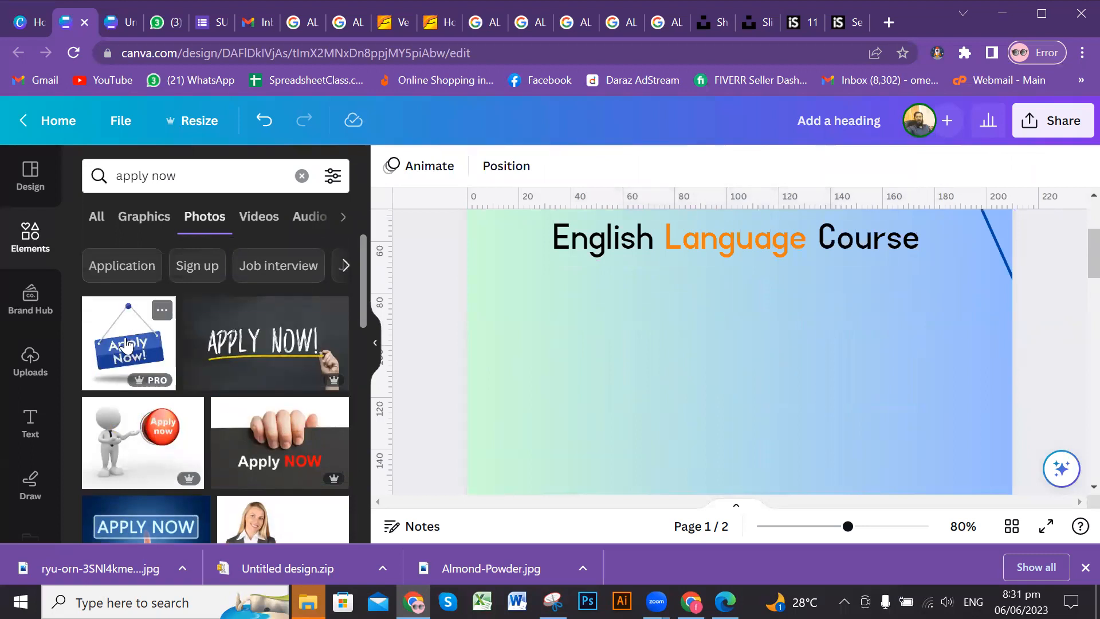
Try the blue hanging "Apply Now!" sign photo, shrunk, near the page's right edge, and remove it again
left_click(126, 346)
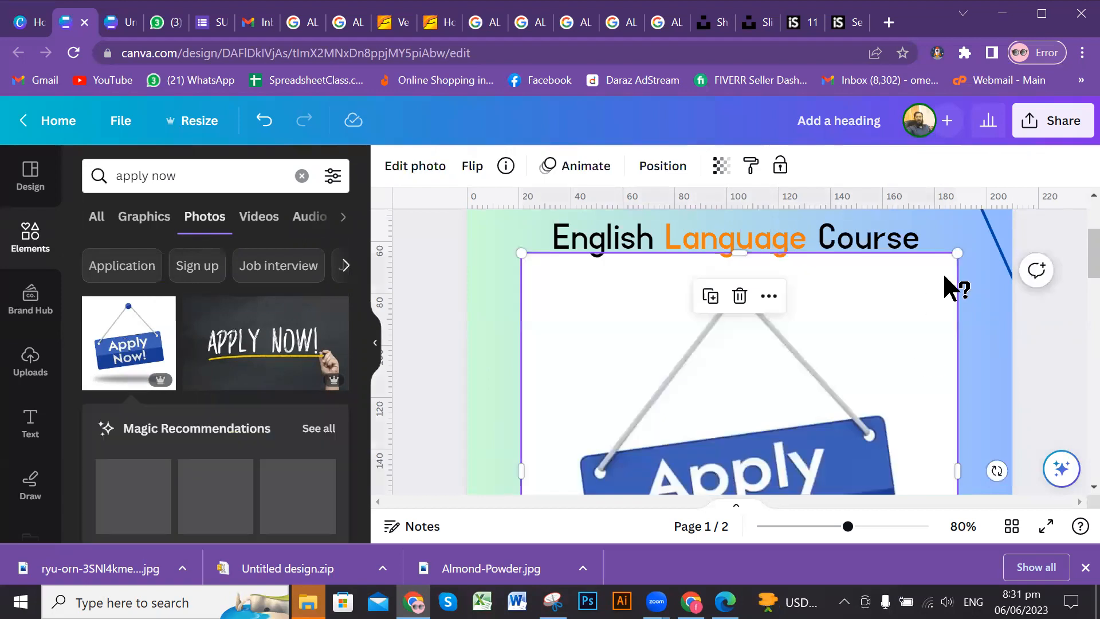
mouse_move(820, 376)
left_mouse_down()
mouse_move(788, 422)
mouse_move(822, 356)
left_mouse_up()
scroll(882, 391, "down", 1)
left_click_drag(863, 303, 759, 408)
left_click_drag(692, 461, 926, 395)
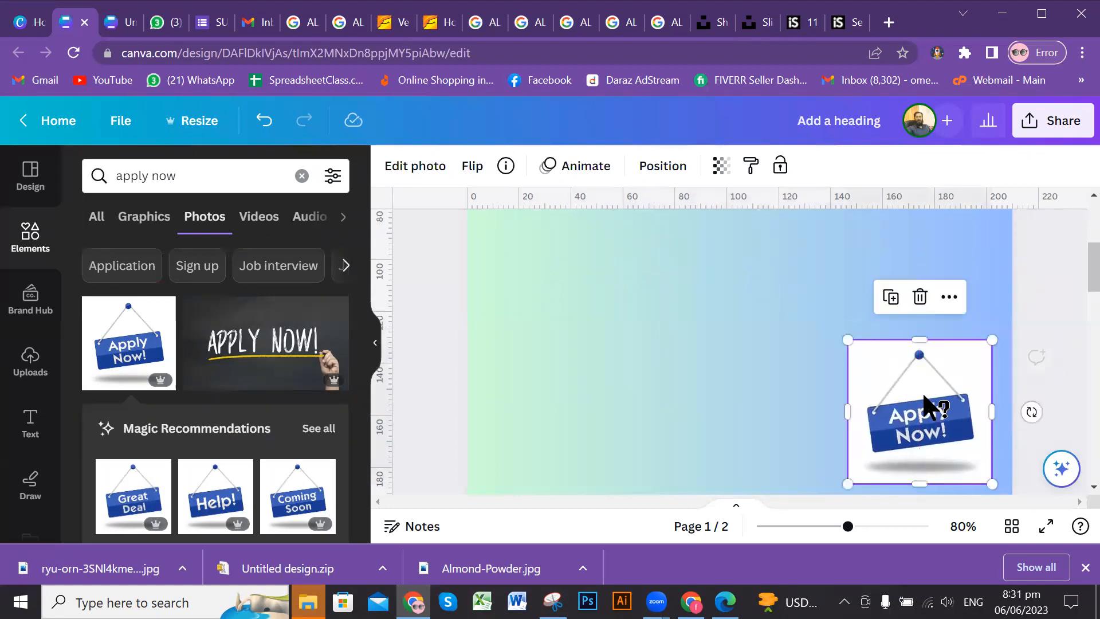
left_click(731, 387)
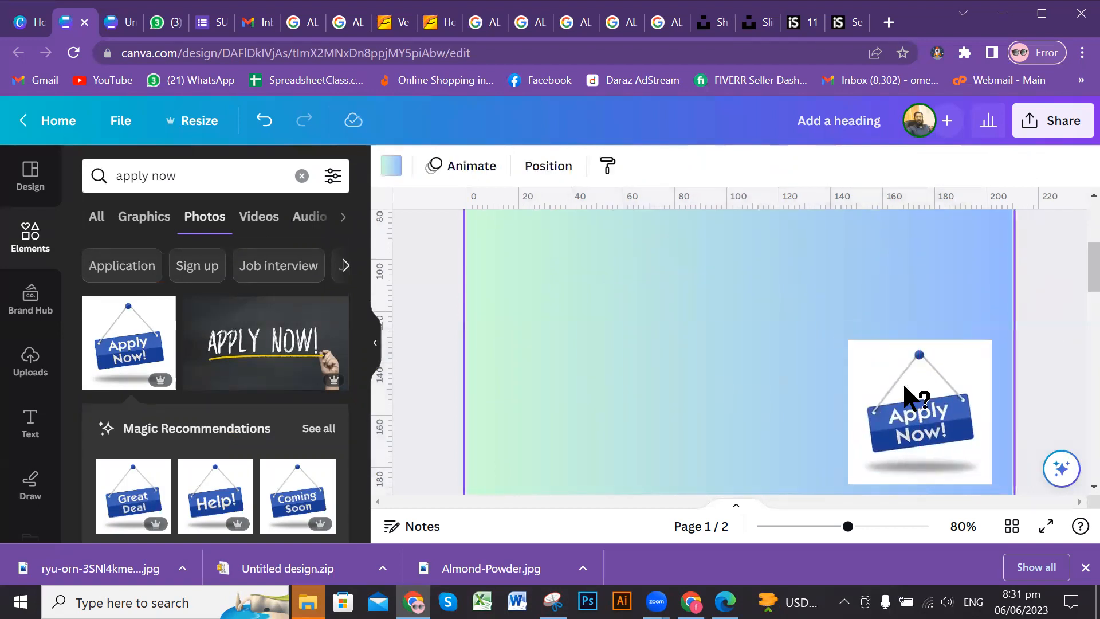
left_click_drag(953, 404, 894, 394)
scroll(291, 380, "down", 3)
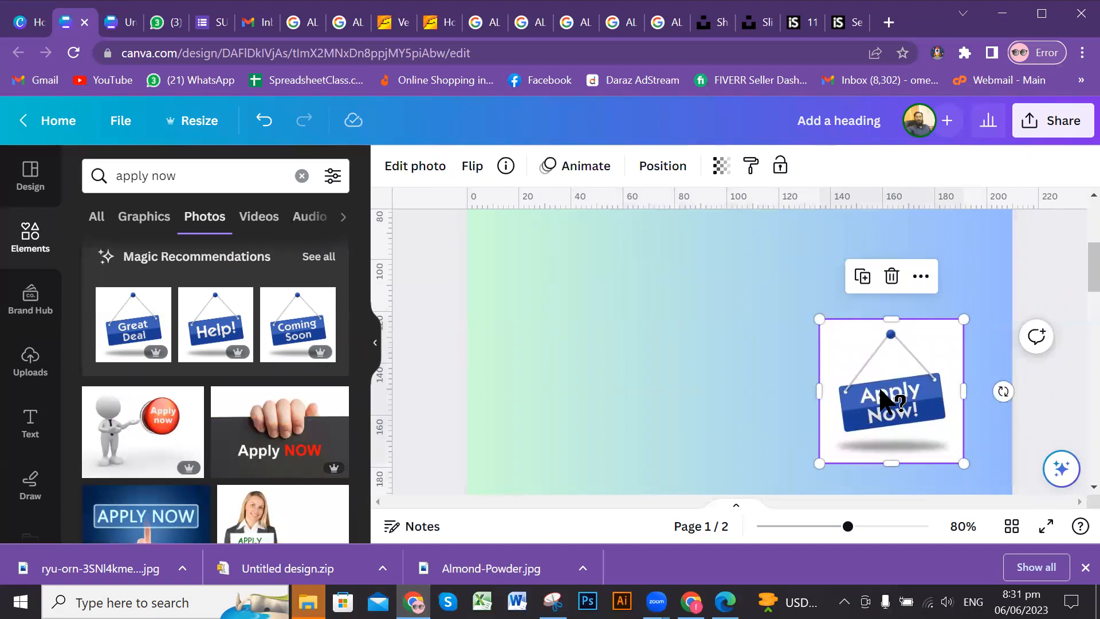
key("Delete")
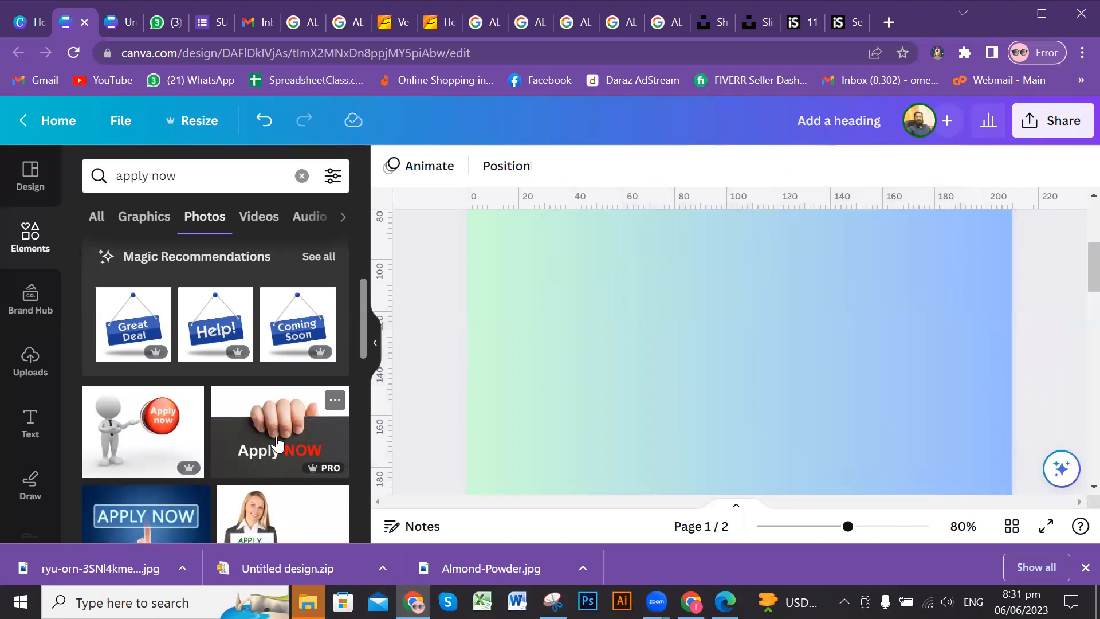
Add the photo of a hand holding a dark "Apply NOW" board and place it, shrunk, near the page's right edge
left_click(276, 443)
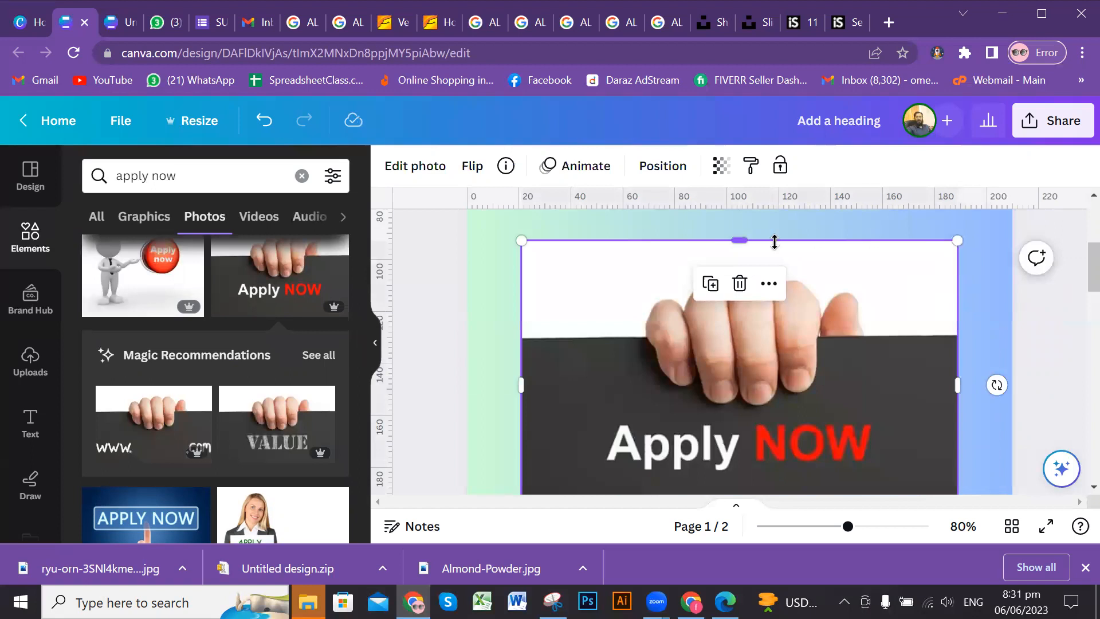
left_click_drag(957, 241, 761, 371)
left_click_drag(670, 453, 938, 420)
scroll(926, 394, "down", 1)
left_click_drag(1012, 322, 974, 282)
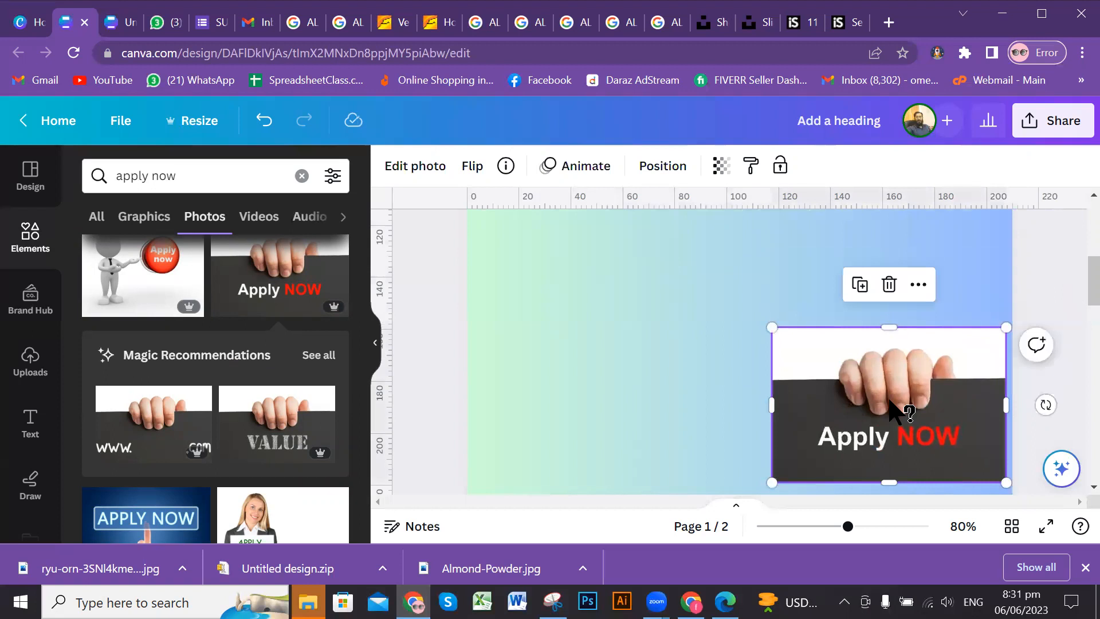
Enlarge the "Apply NOW" photo and crop its left and right sides to make it about 81 mm wide and 84 mm high
left_click_drag(899, 400, 808, 381)
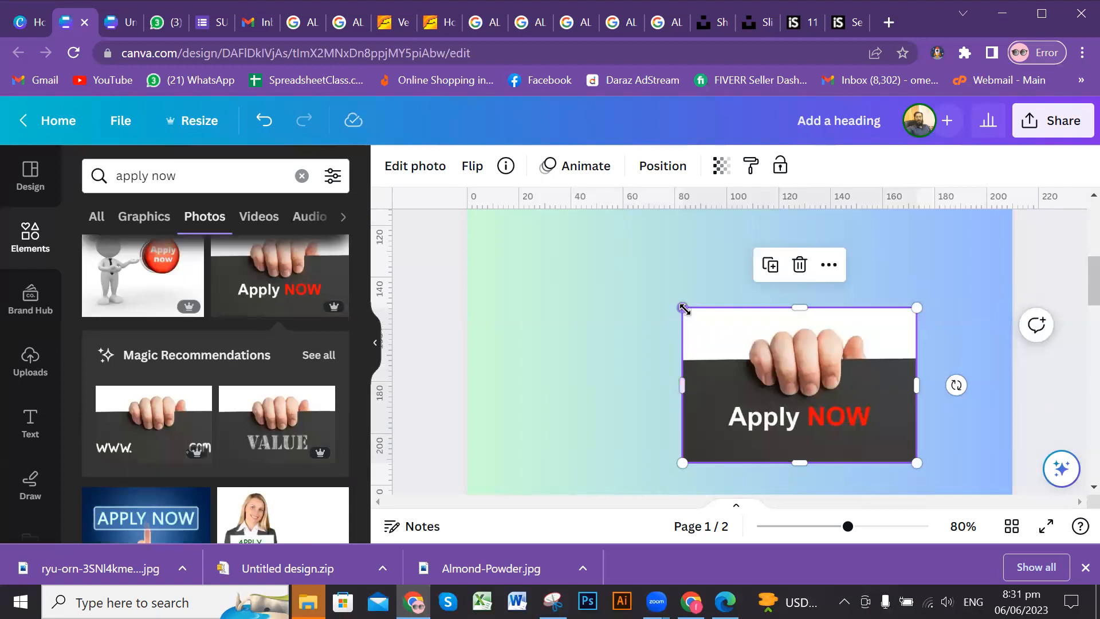
left_click_drag(683, 307, 554, 302)
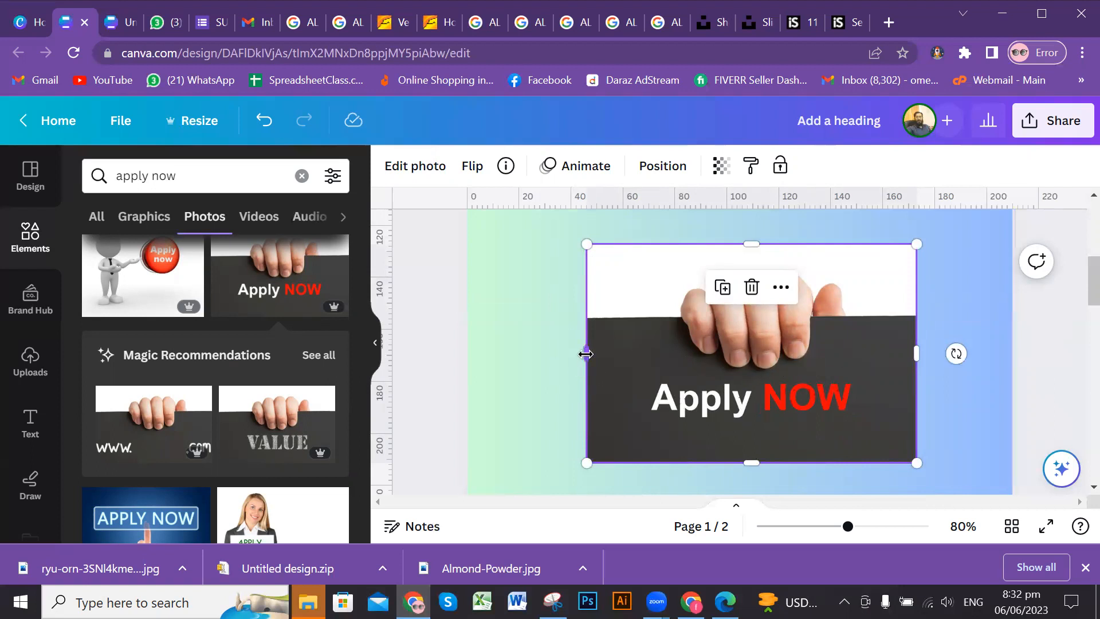
left_click_drag(599, 355, 640, 358)
left_click_drag(916, 354, 855, 356)
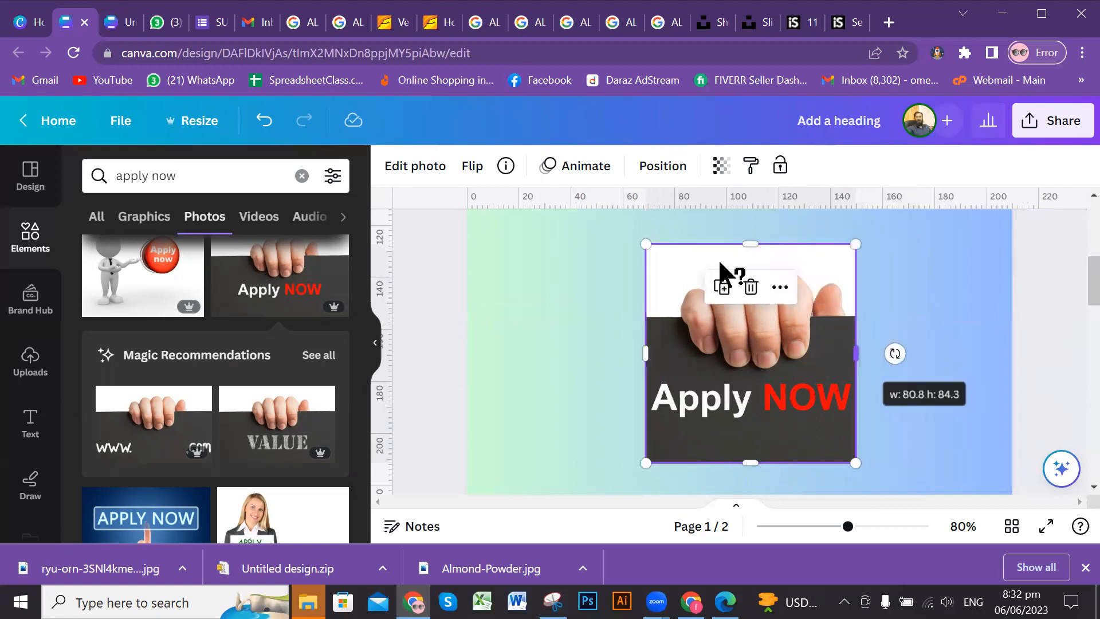
Crop the "Apply NOW" photo's top and bottom slightly and move it flush against the page's right edge
left_click_drag(747, 258, 759, 292)
left_click_drag(744, 442, 747, 423)
left_click(972, 374)
left_click(842, 366)
left_click_drag(758, 349, 869, 311)
left_click_drag(794, 349, 935, 424)
left_click(845, 289)
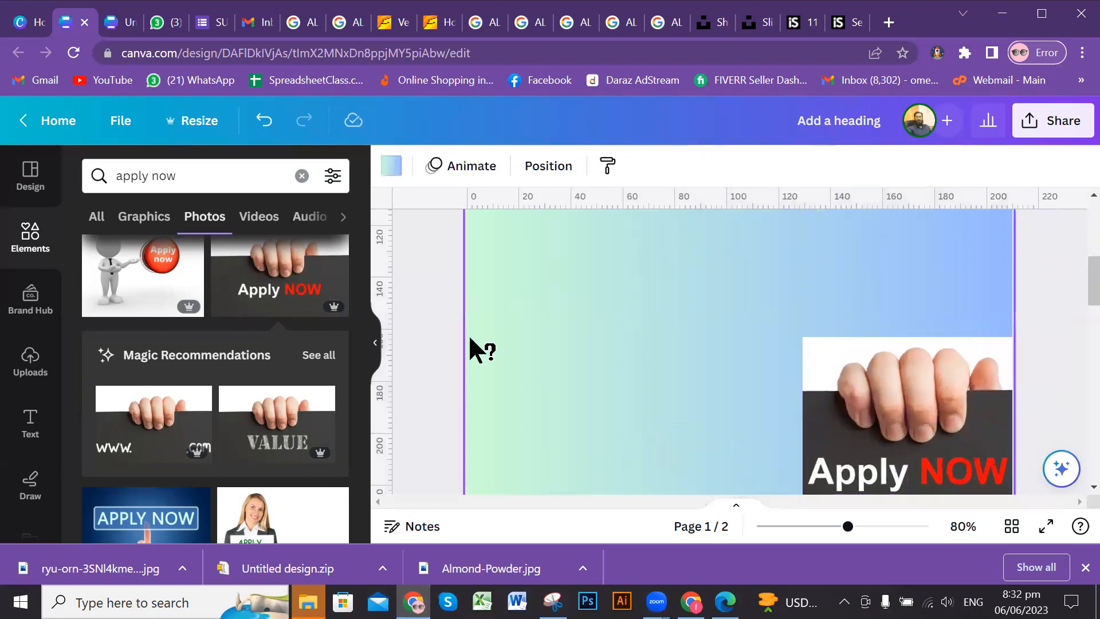
Replace the "apply now" search with an elements search for "cup"
left_click(245, 175)
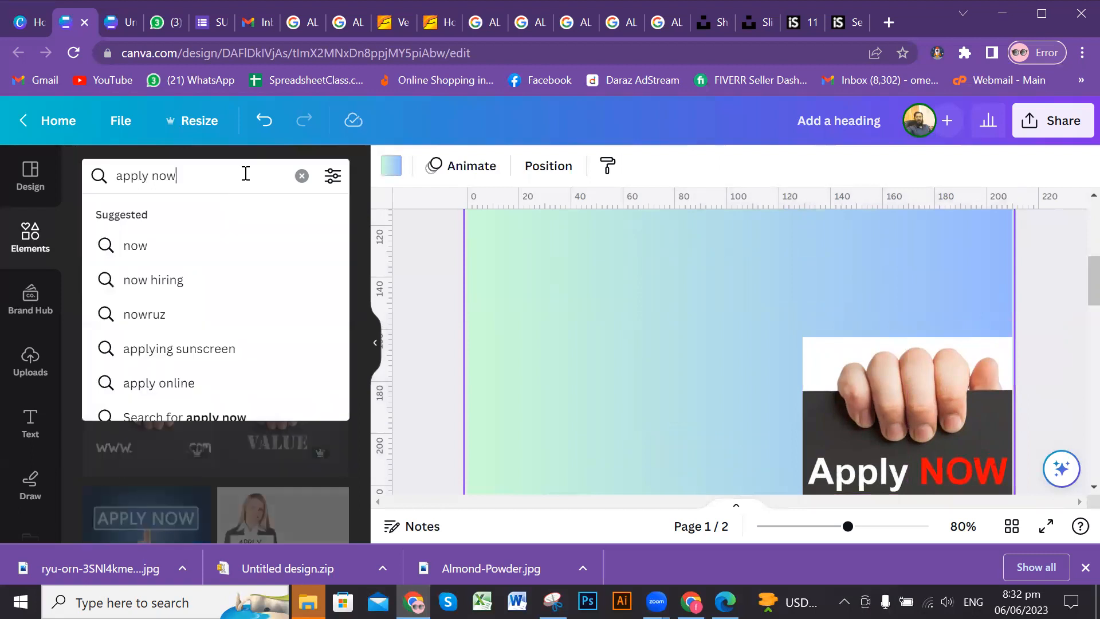
left_click(301, 175)
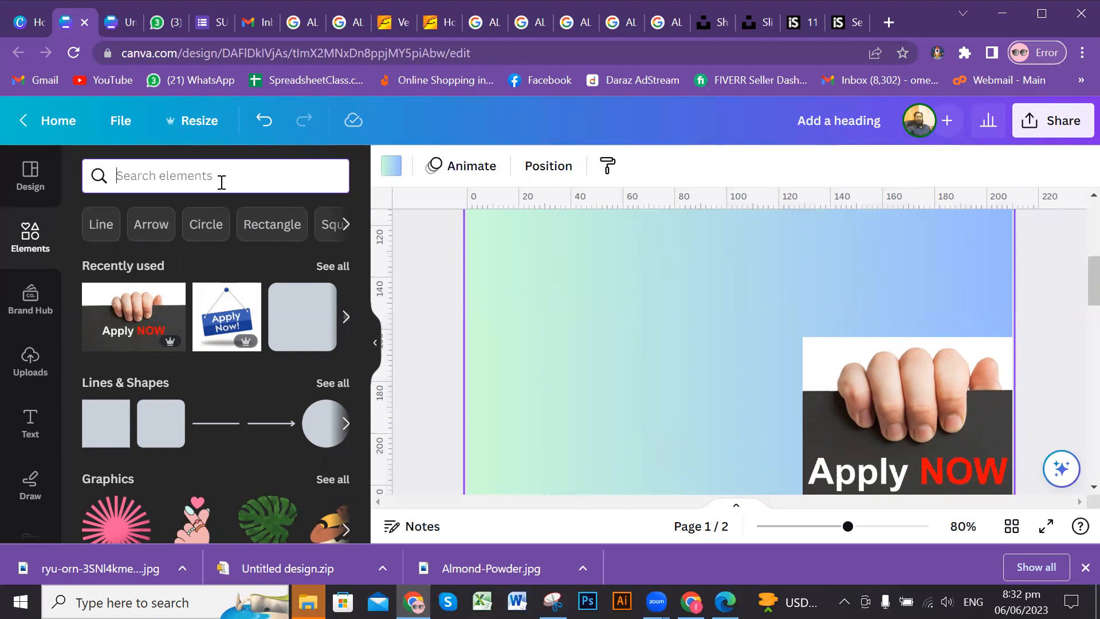
type("cup")
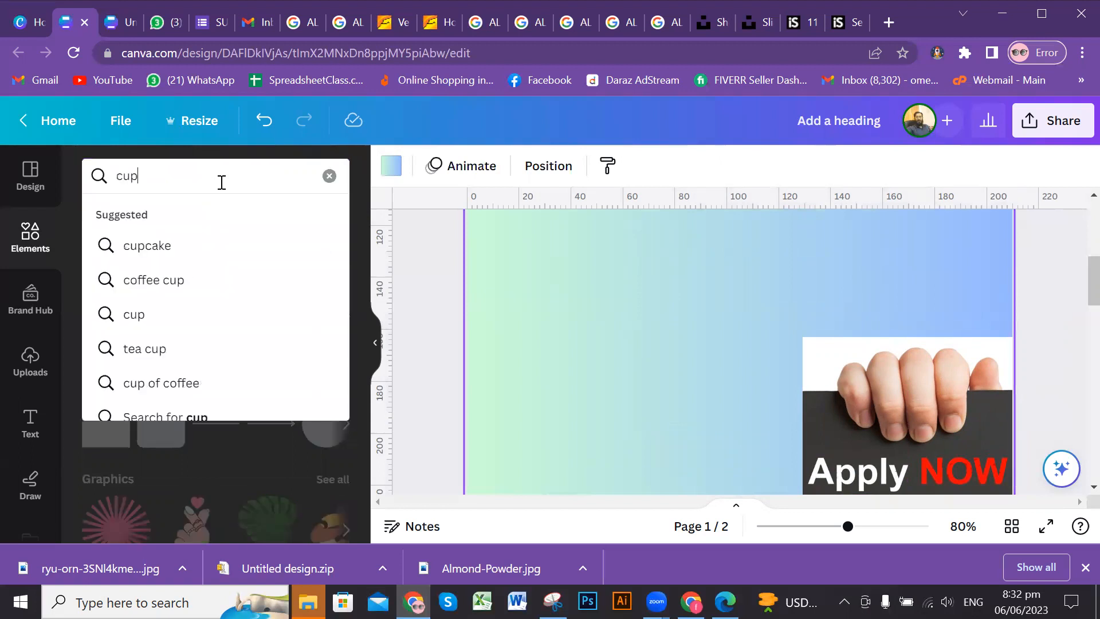
key("Return")
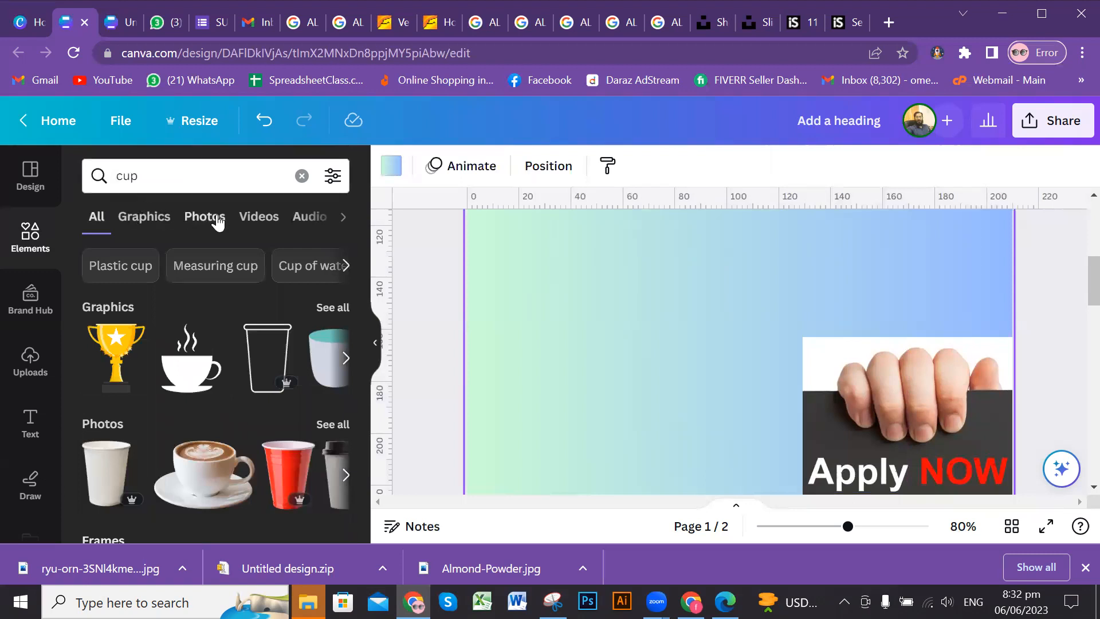
Add the photo of the latte cup on a saucer and place it, shrunk, on the left half of the page
scroll(274, 396, "down", 1)
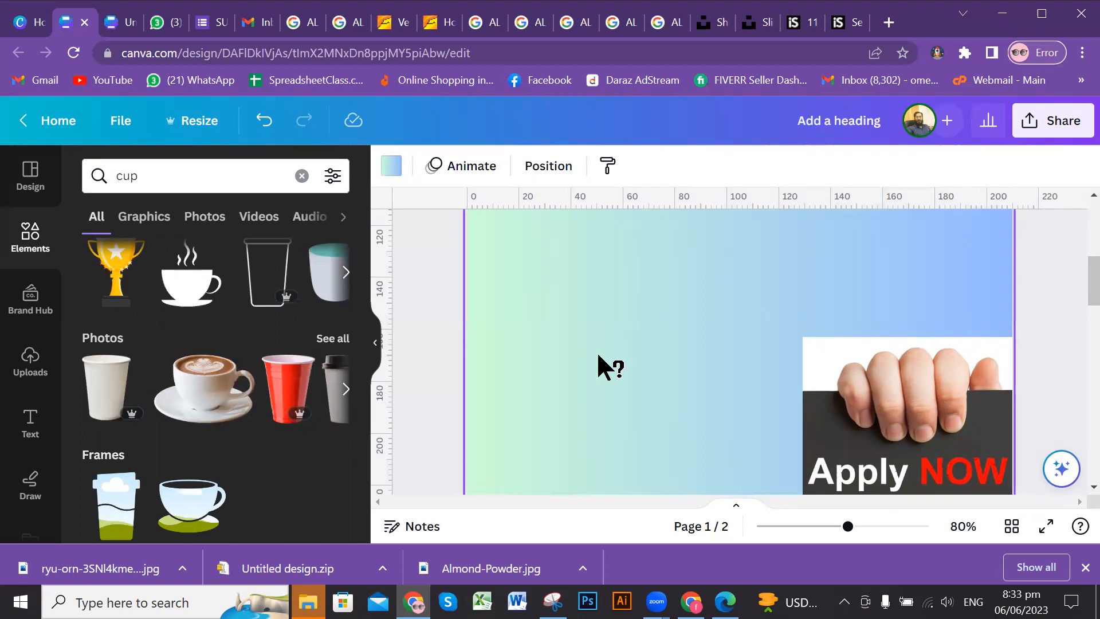
left_click(200, 393)
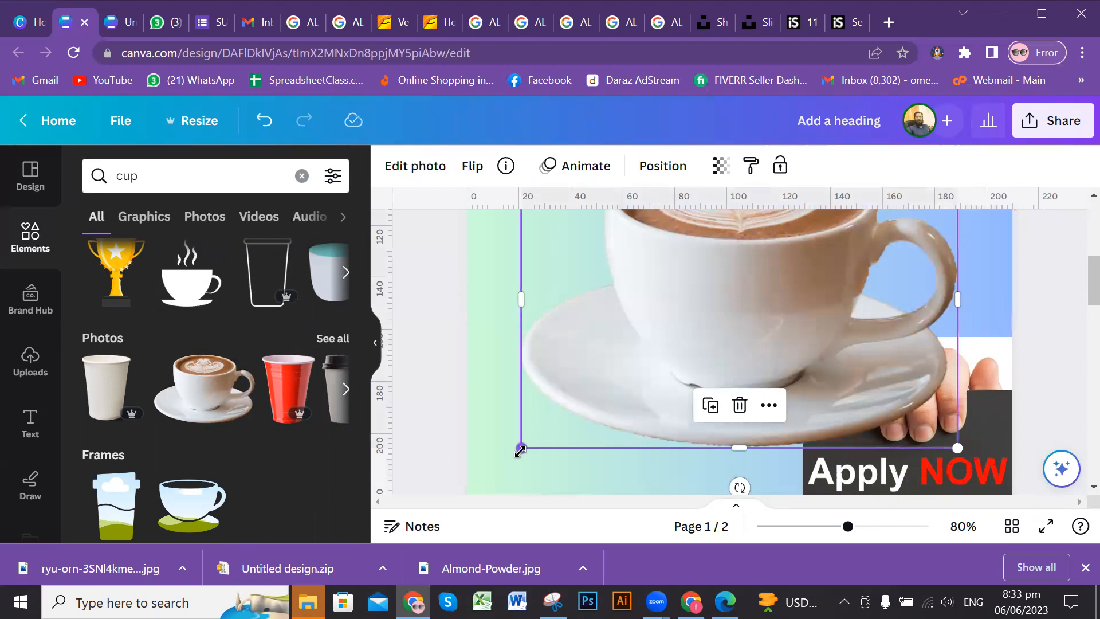
left_click_drag(519, 450, 672, 314)
left_click_drag(734, 288, 545, 410)
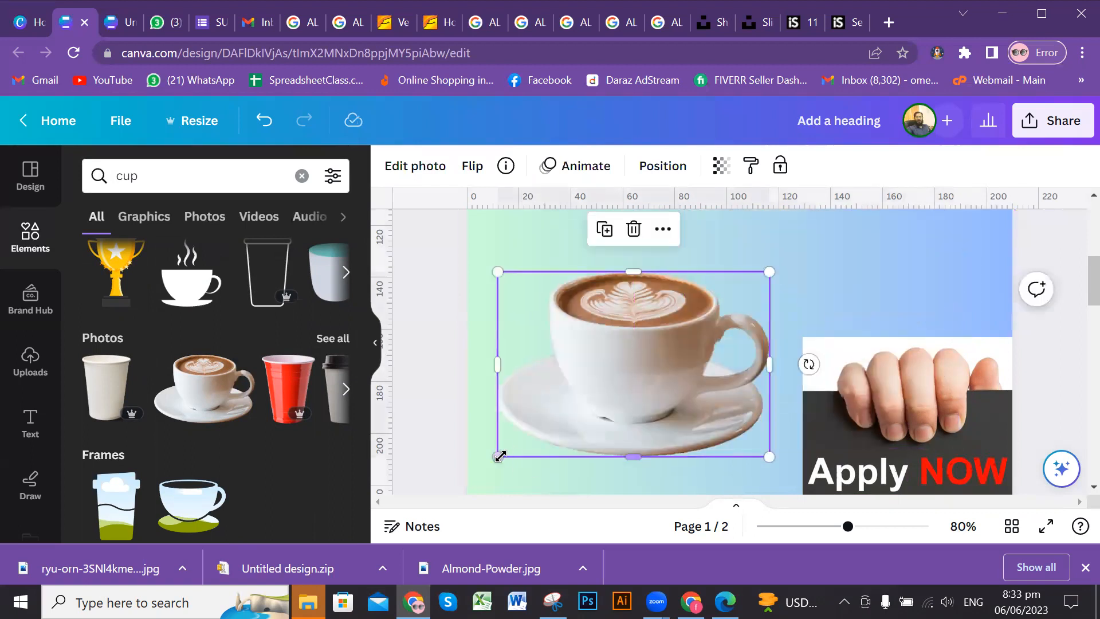
left_click_drag(592, 382, 596, 386)
Duplicate the cup twice as smaller copies, grouped behind and to the right of the original
left_click_drag(695, 349, 678, 300)
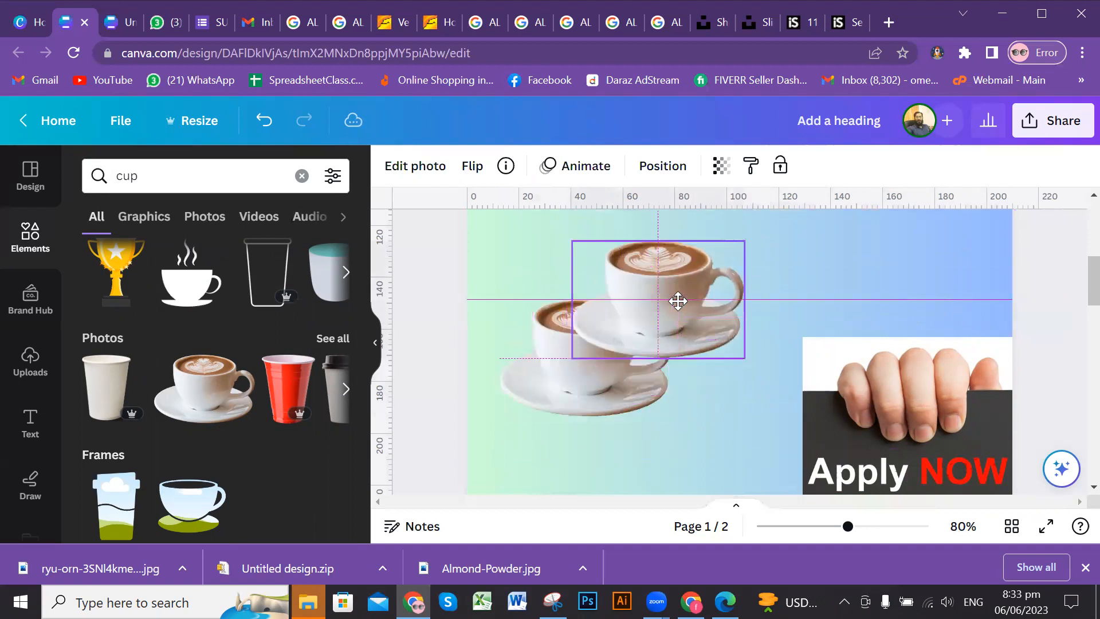
left_click_drag(744, 357, 706, 331)
key("ctrl+[")
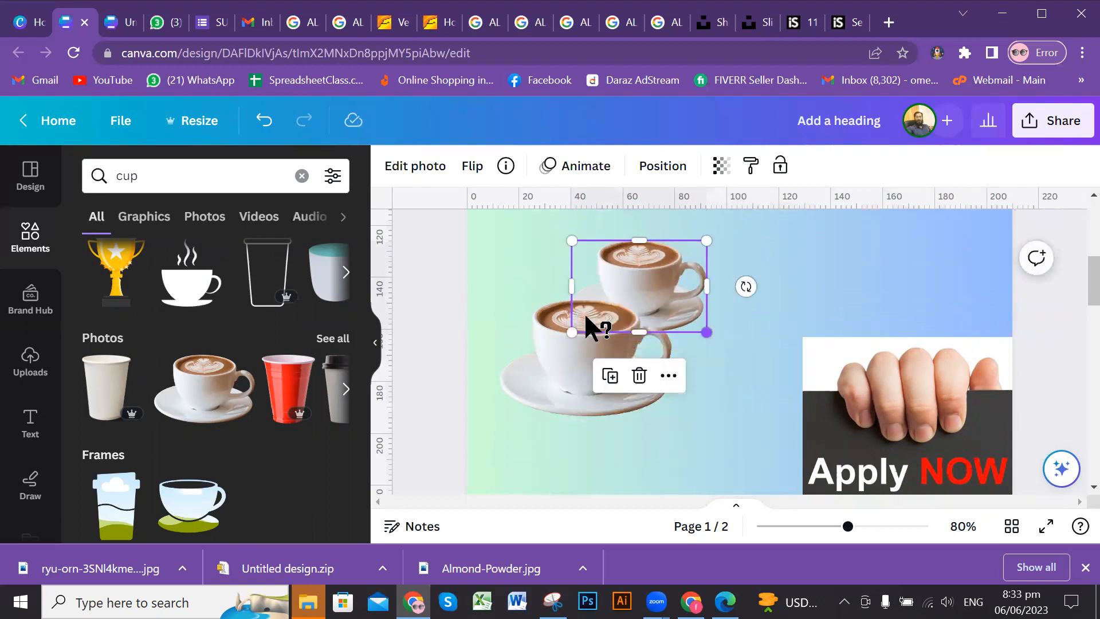
left_click_drag(662, 273, 715, 321)
left_click(822, 270)
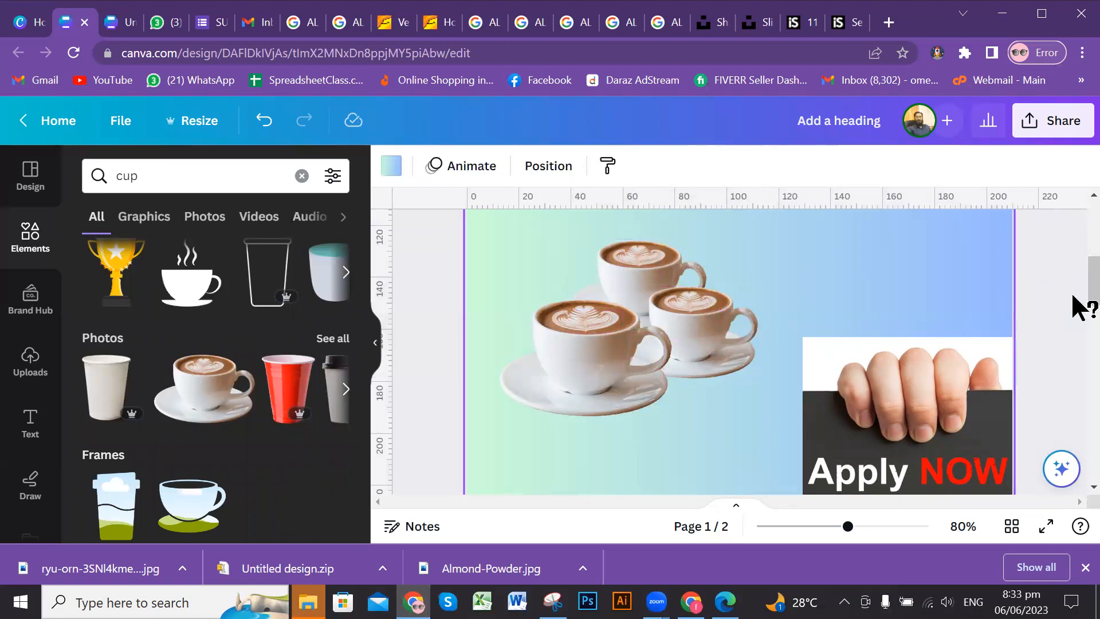
Delete all three coffee cups from the page
scroll(1077, 298, "up", 3)
scroll(1077, 298, "down", 3)
scroll(1077, 295, "up", 2)
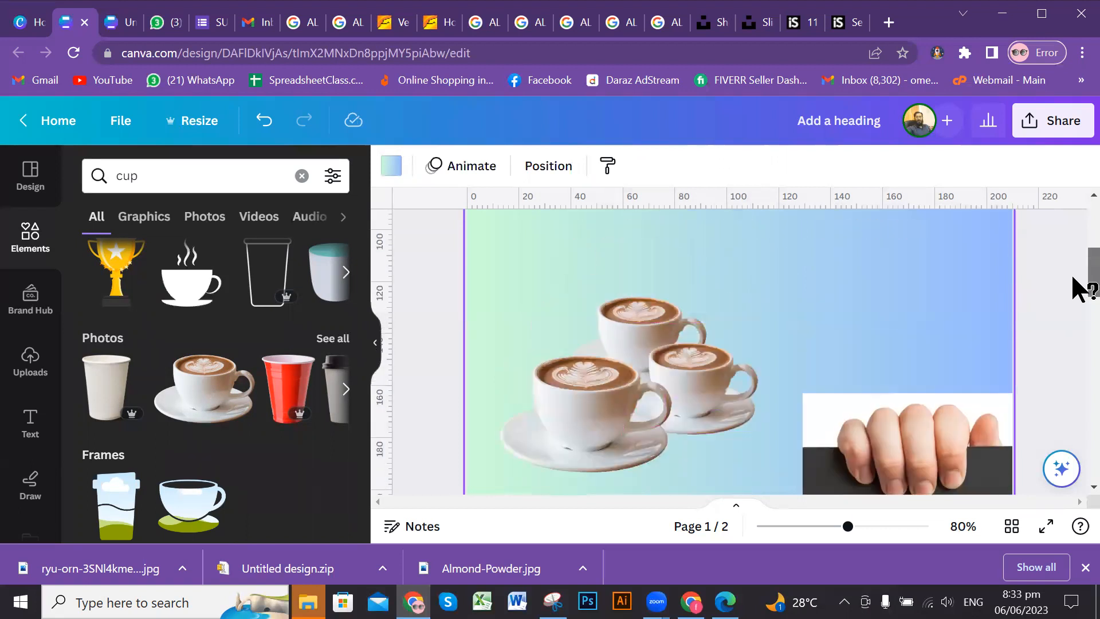
scroll(1077, 292, "down", 1)
scroll(1077, 292, "down", 2)
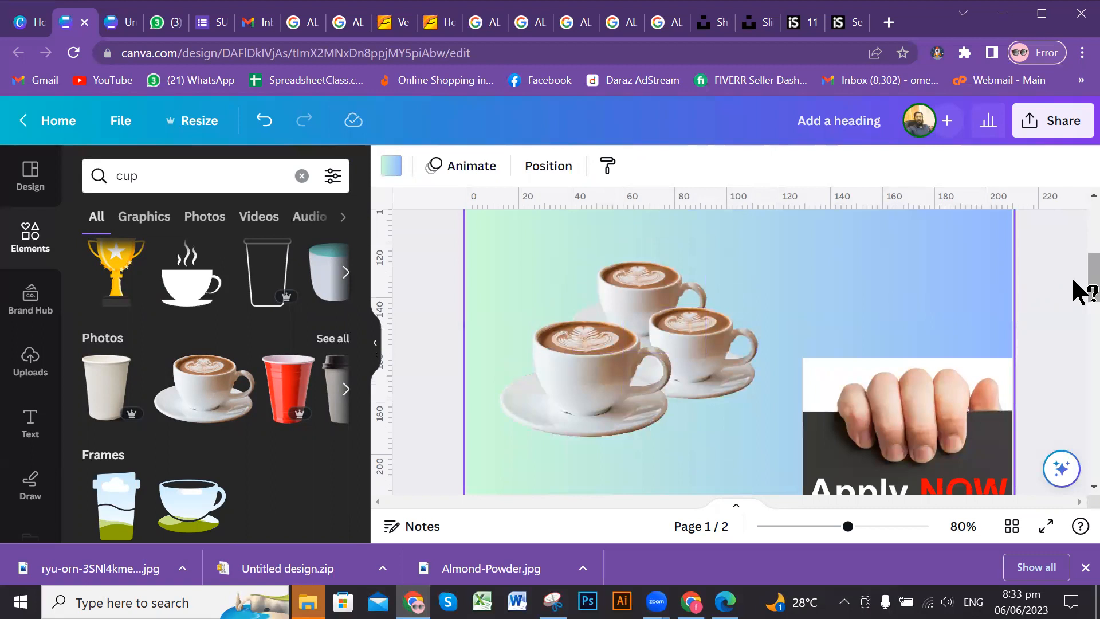
scroll(1072, 275, "up", 2)
left_click_drag(520, 329, 693, 441)
key("Delete")
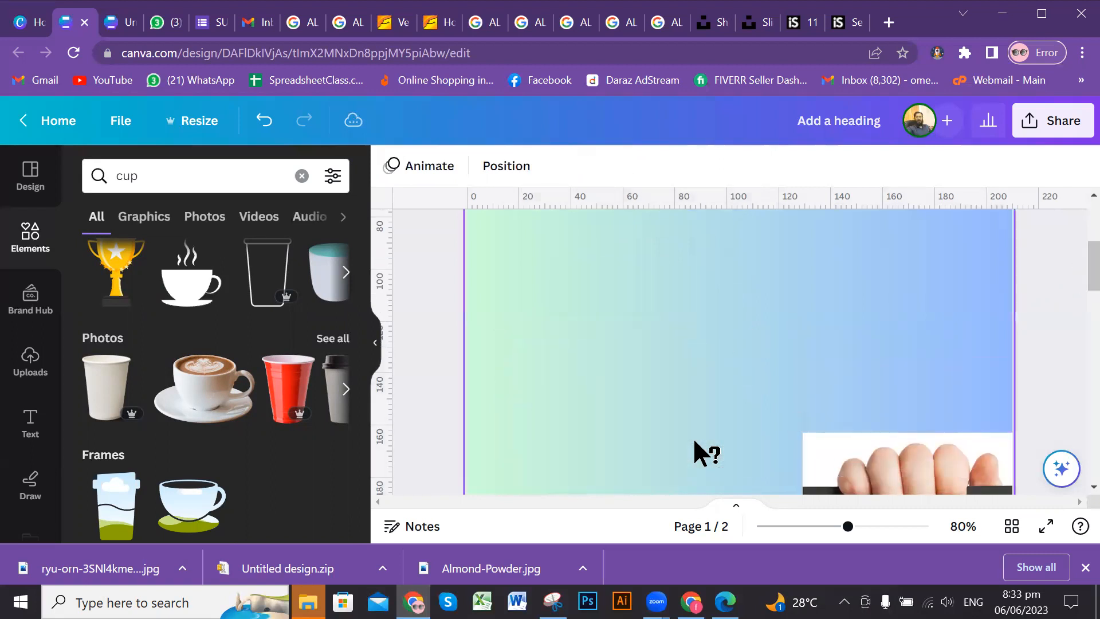
Move the blue diagonal line left so that it runs just past the end of the heading
scroll(768, 406, "up", 5)
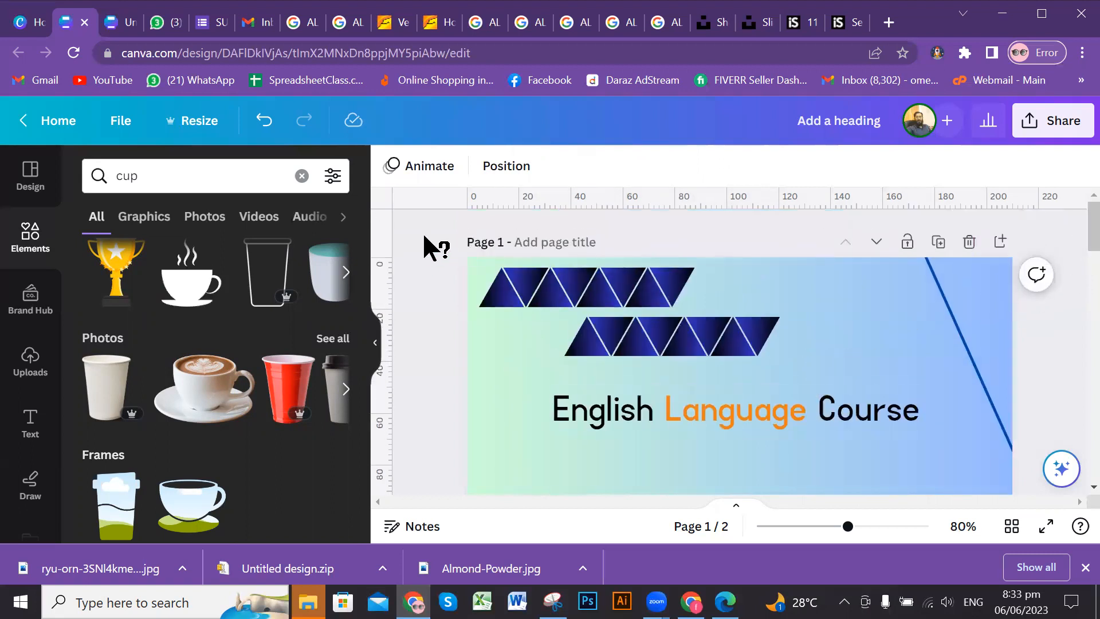
left_click_drag(976, 344, 892, 336)
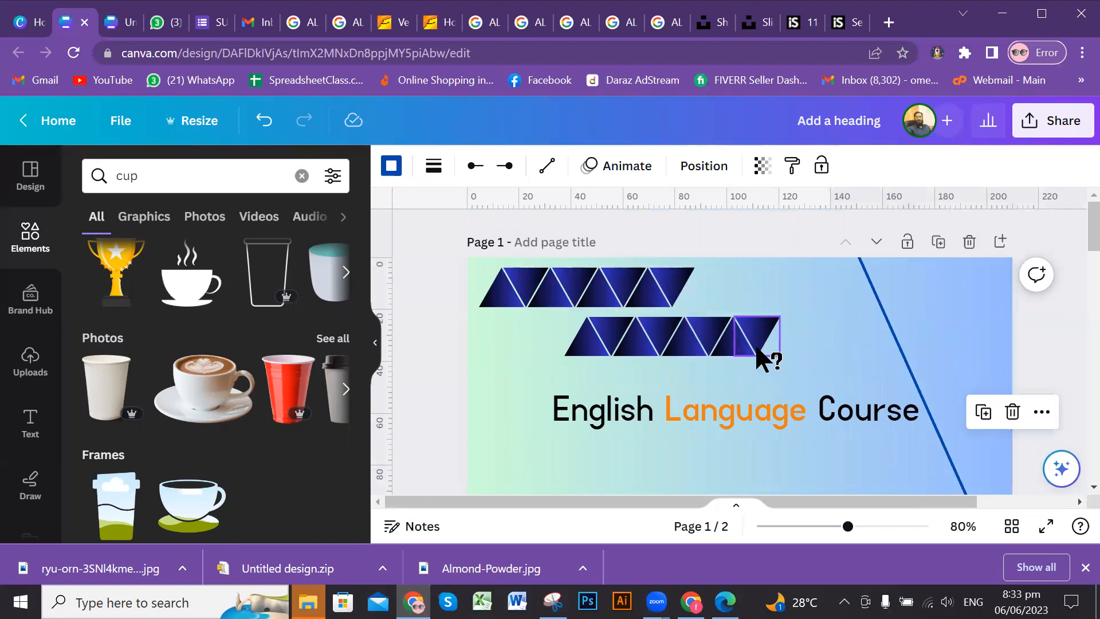
scroll(802, 391, "down", 3)
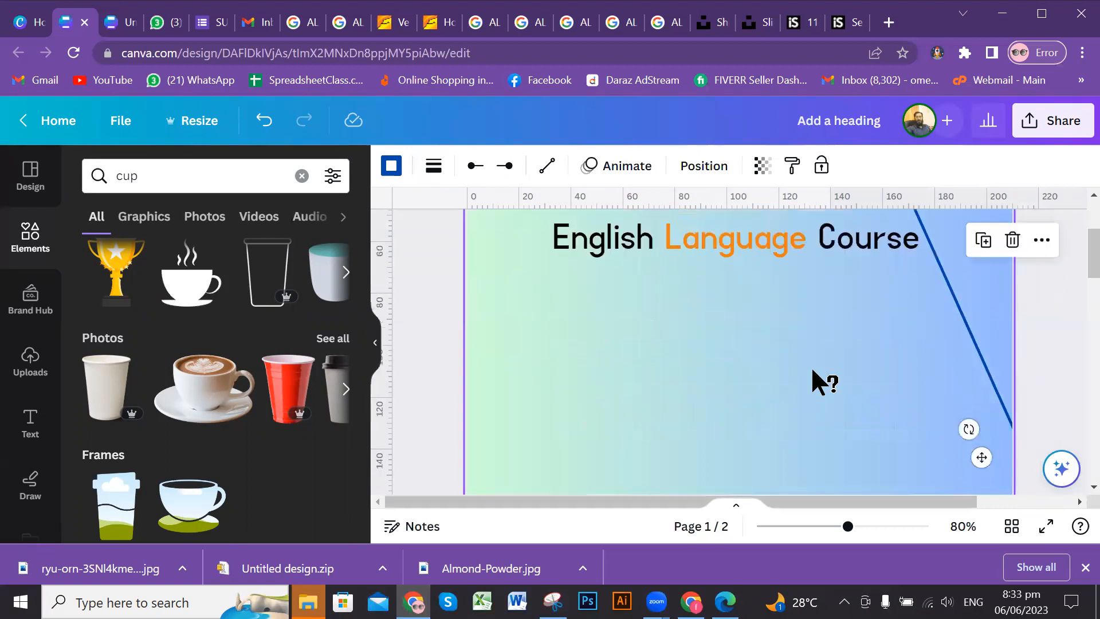
Search the elements for "book" and place the photo of the closed blue book below the heading
left_click(301, 176)
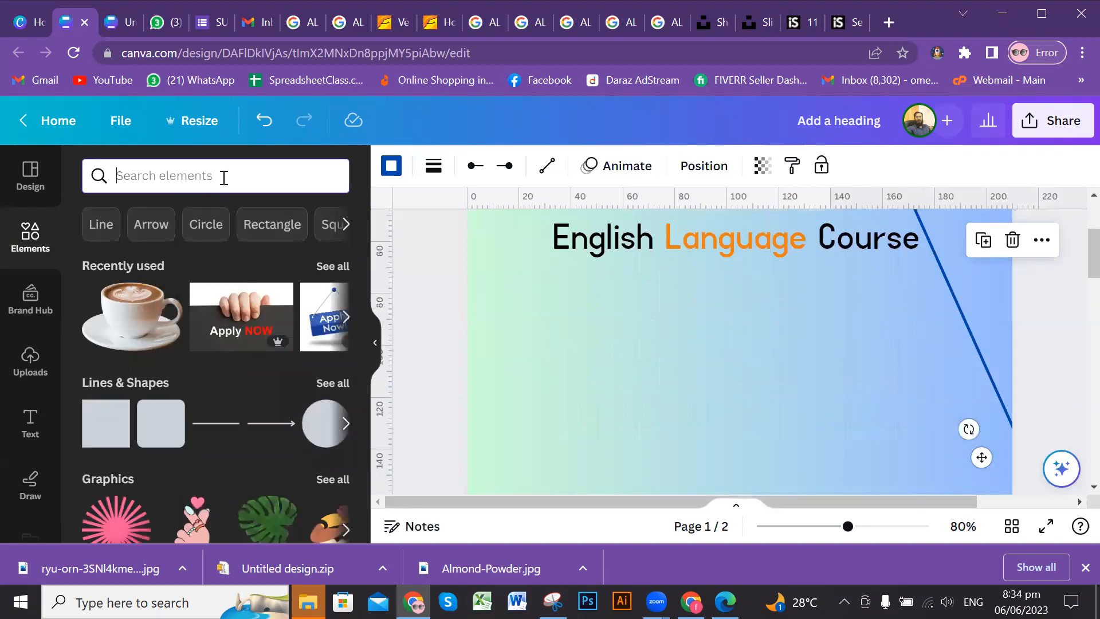
type("book")
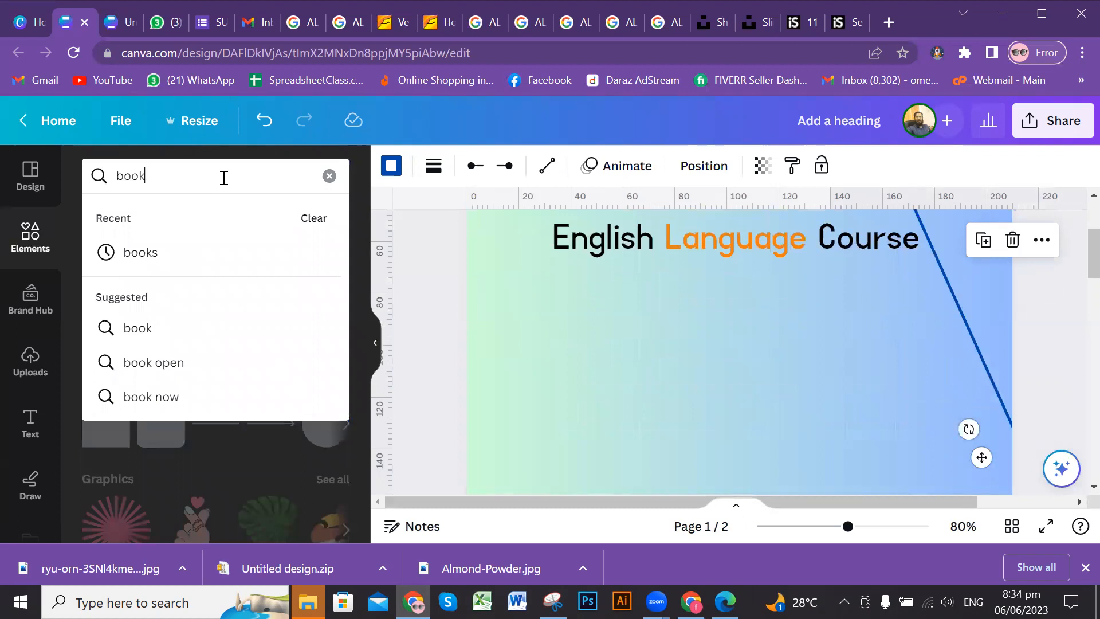
key("Return")
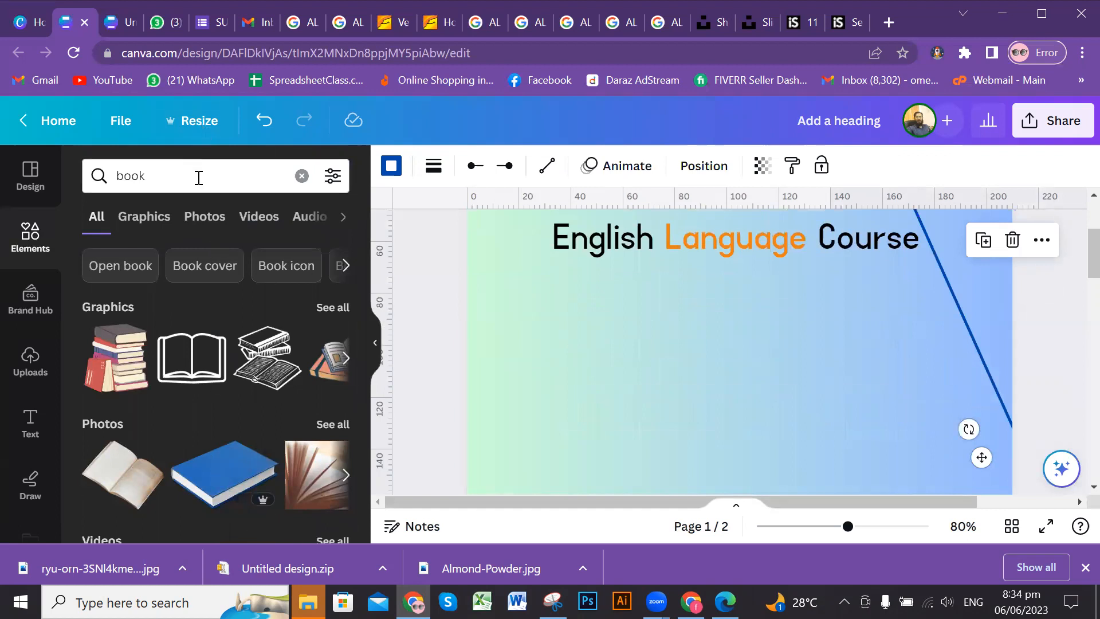
scroll(256, 410, "down", 3)
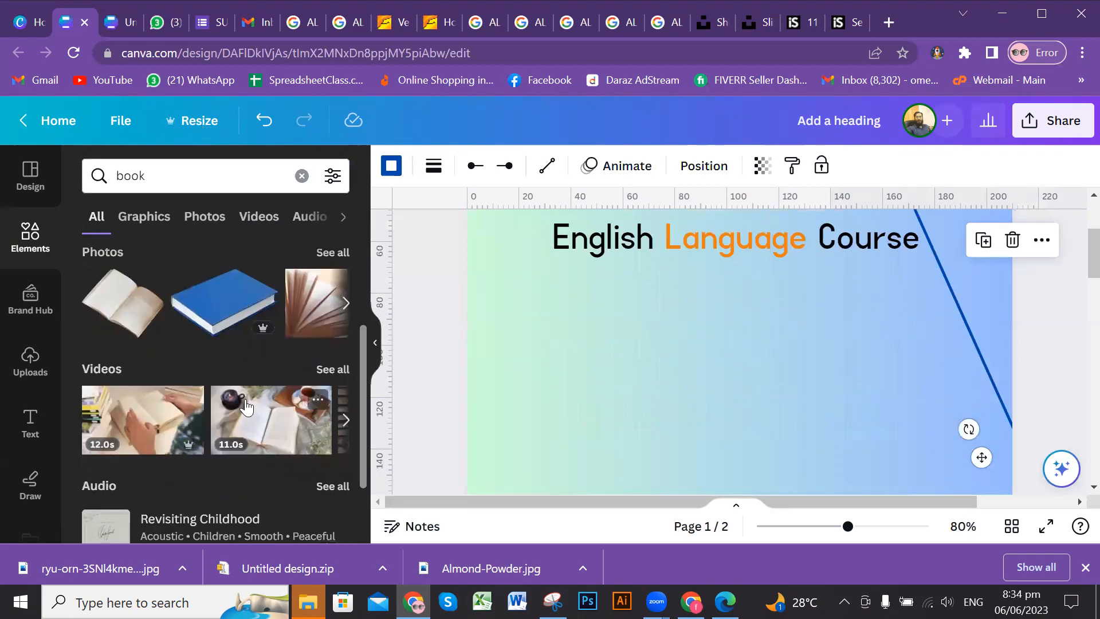
scroll(246, 407, "up", 2)
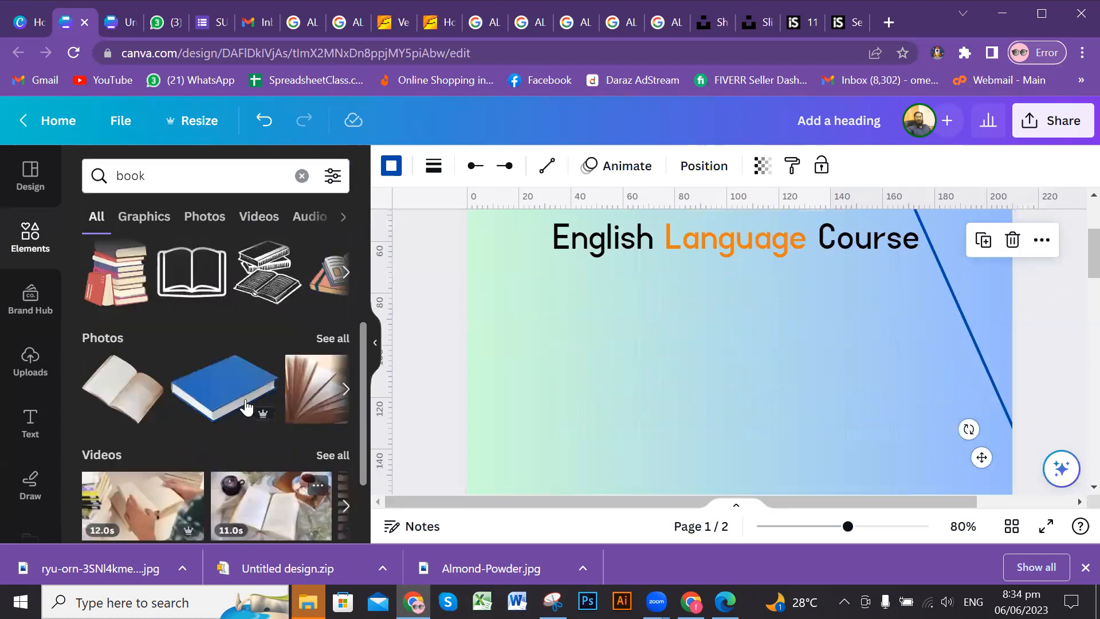
left_click(214, 392)
left_click_drag(946, 331, 810, 324)
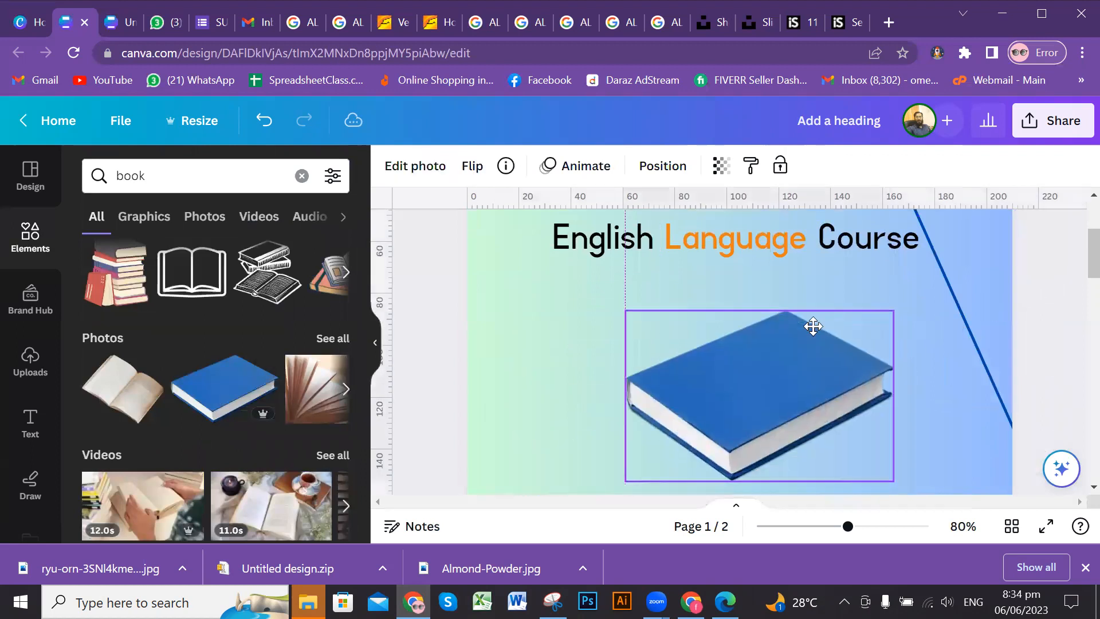
left_click(932, 348)
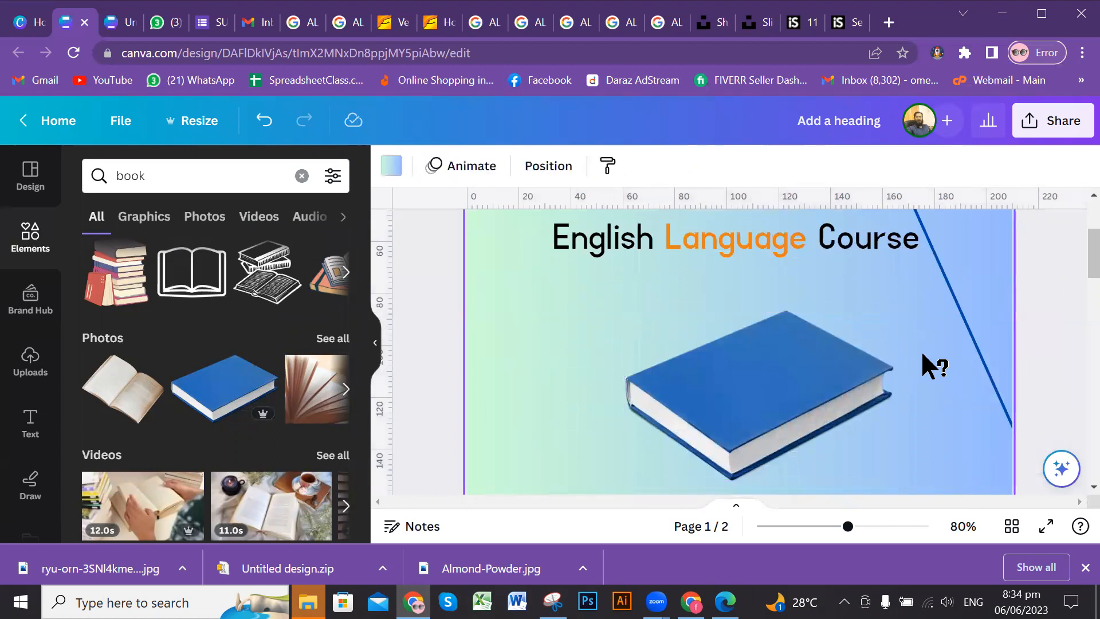
Enlarge the blue book photo and center it on the page between the heading and the "Apply NOW" photo
scroll(921, 355, "down", 5)
scroll(923, 354, "down", 1)
left_click_drag(815, 447, 985, 365)
key("ctrl+z")
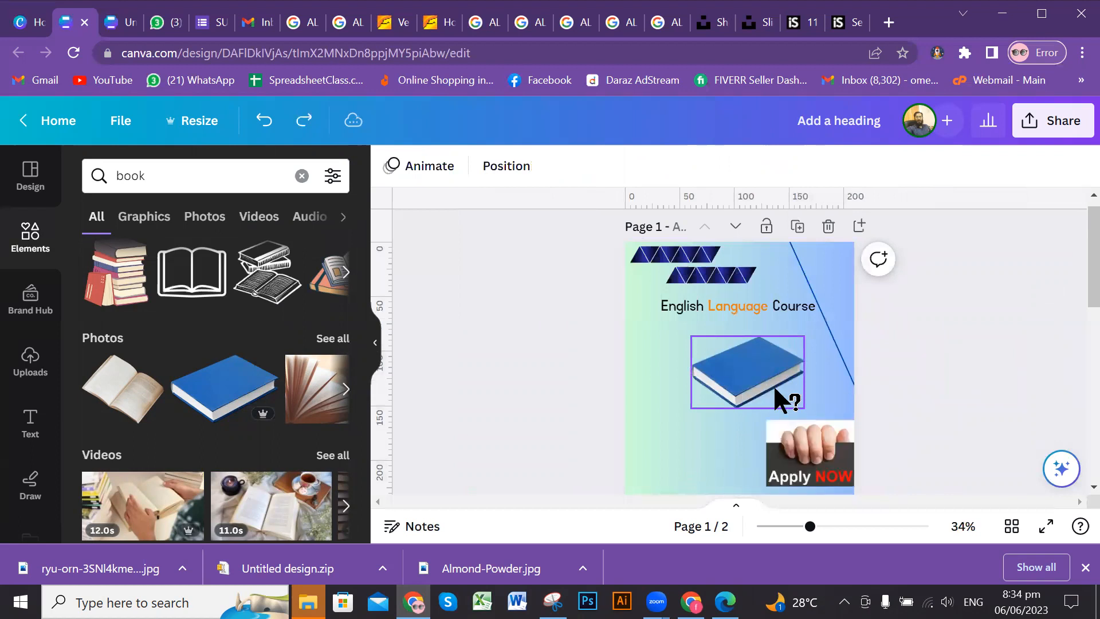
left_click(775, 369)
left_click_drag(691, 407, 658, 422)
left_click_drag(744, 385, 754, 362)
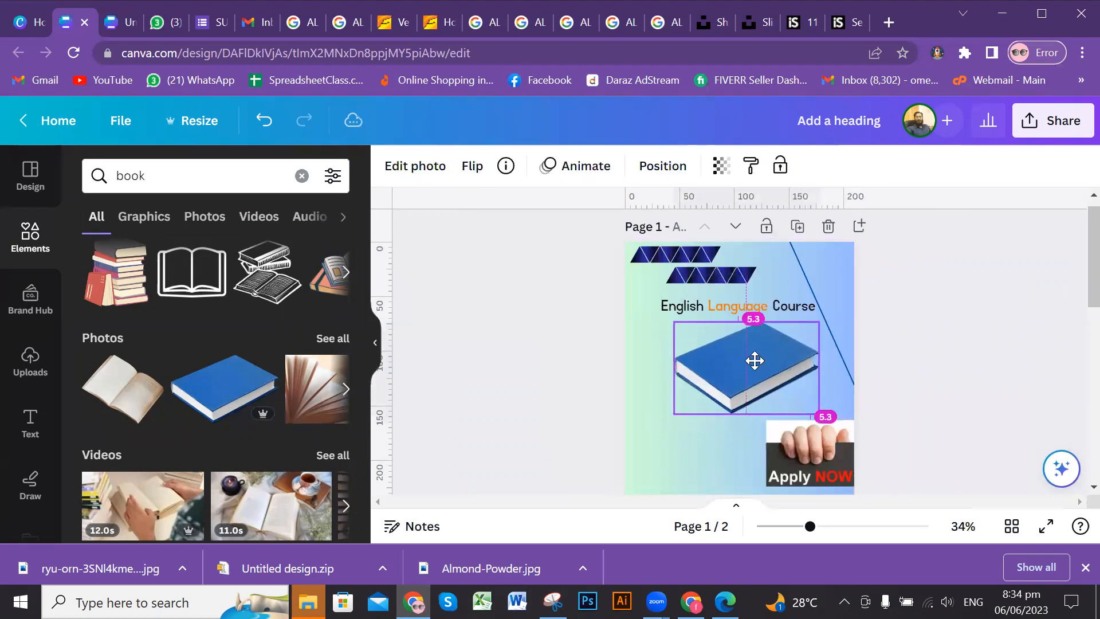
left_click(928, 351)
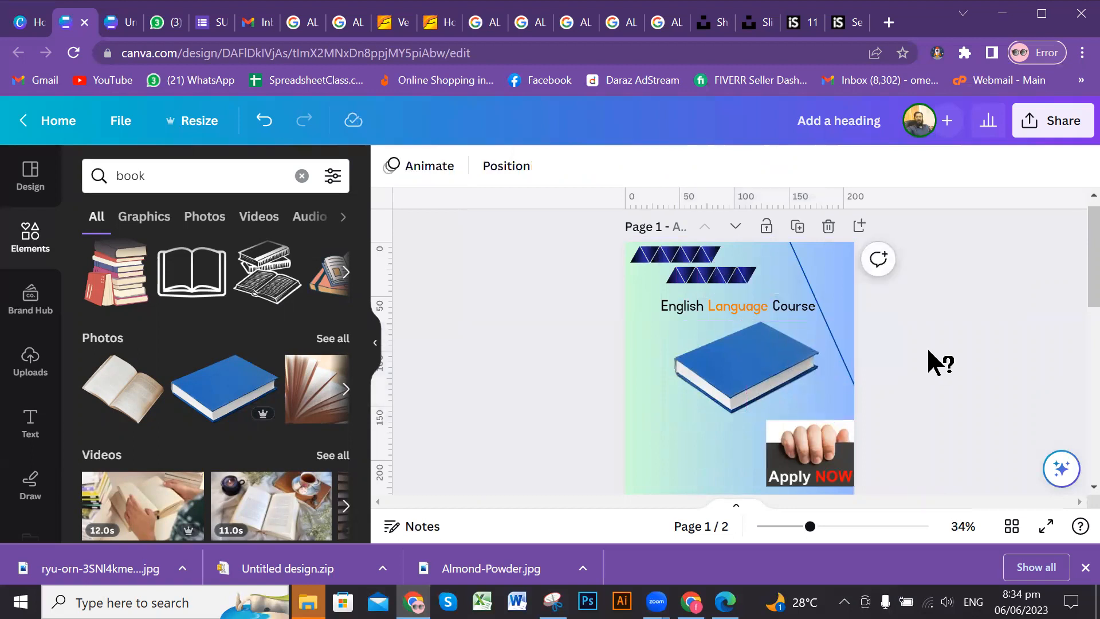
Delete the second page of the design, keeping only the flyer page
scroll(1074, 281, "up", 1)
mouse_move(1073, 268)
left_mouse_down()
mouse_move(1071, 380)
mouse_move(1073, 258)
left_mouse_up()
left_click(810, 444)
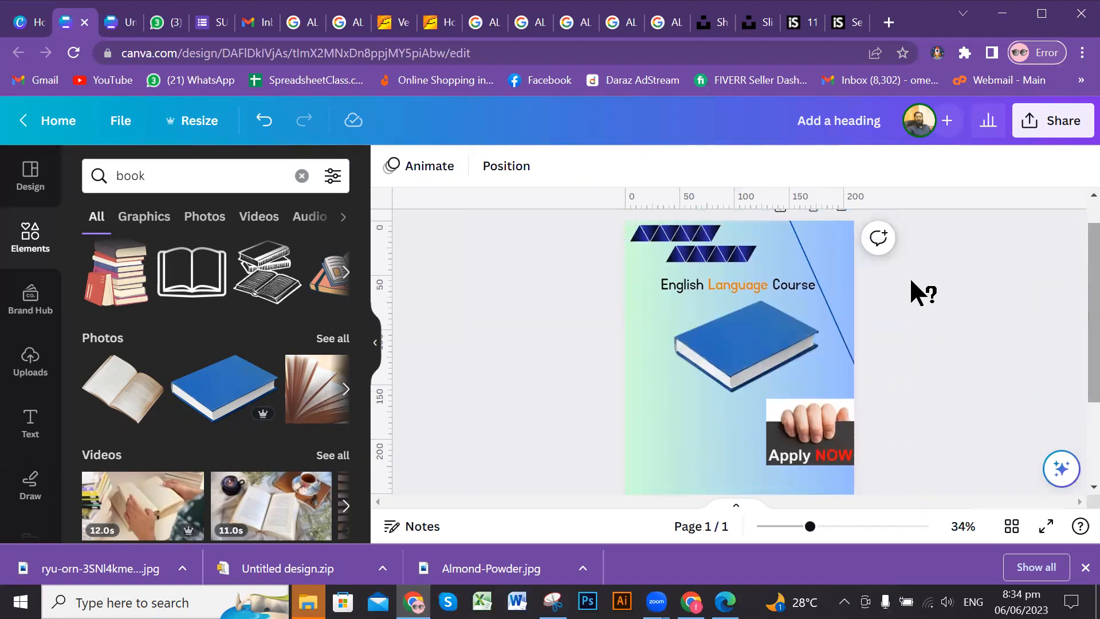
scroll(1073, 288, "up", 1)
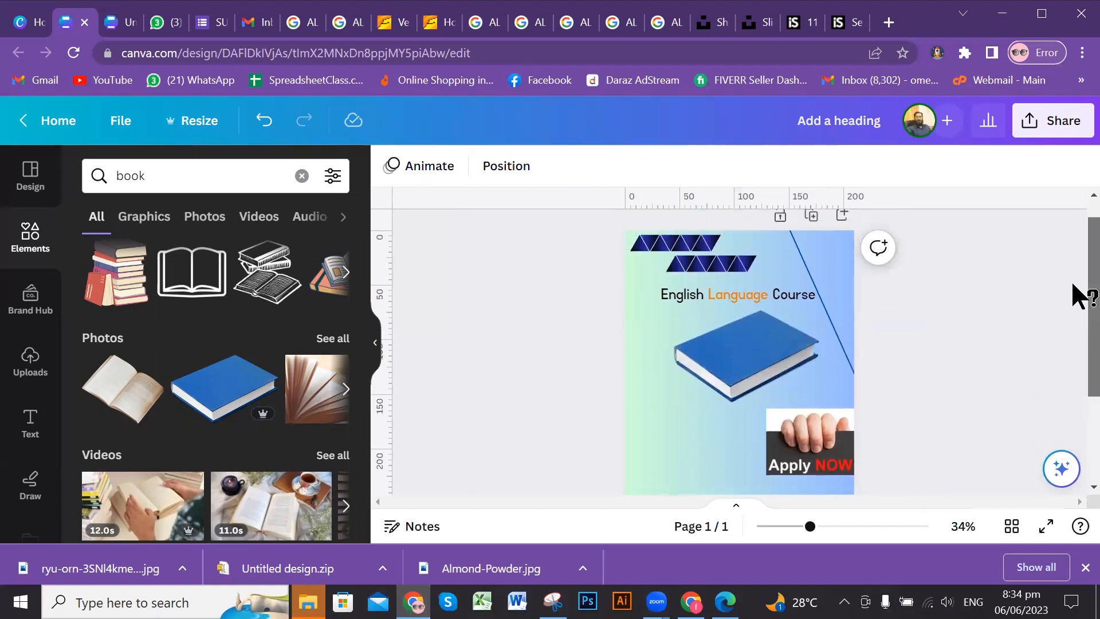